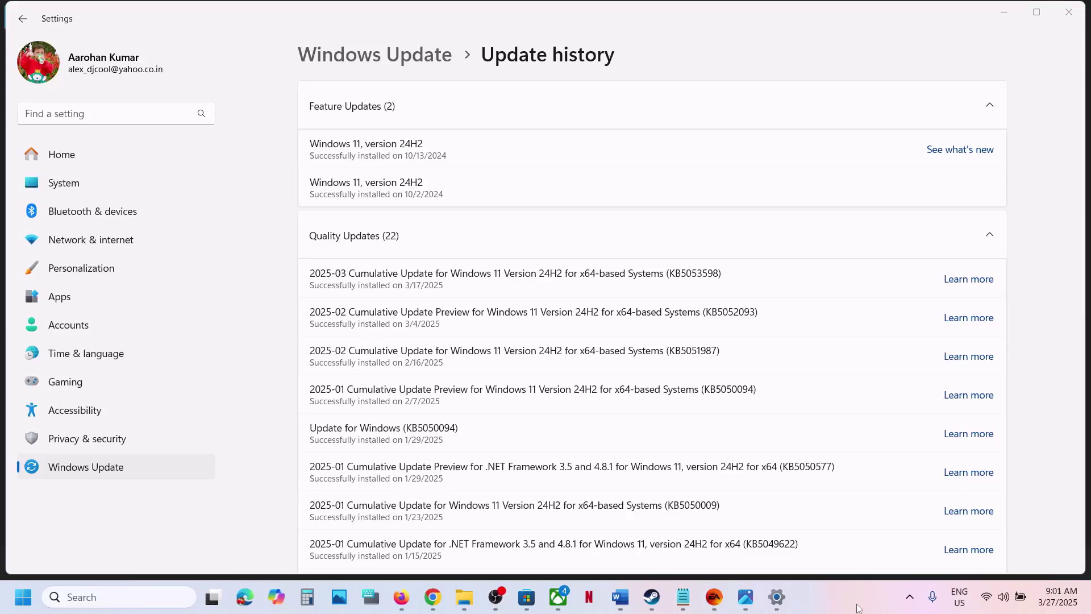
# Examine the KB5053598 entry in the update history and the screenshot of its failed installation.
pyautogui.doubleClick(697, 274)
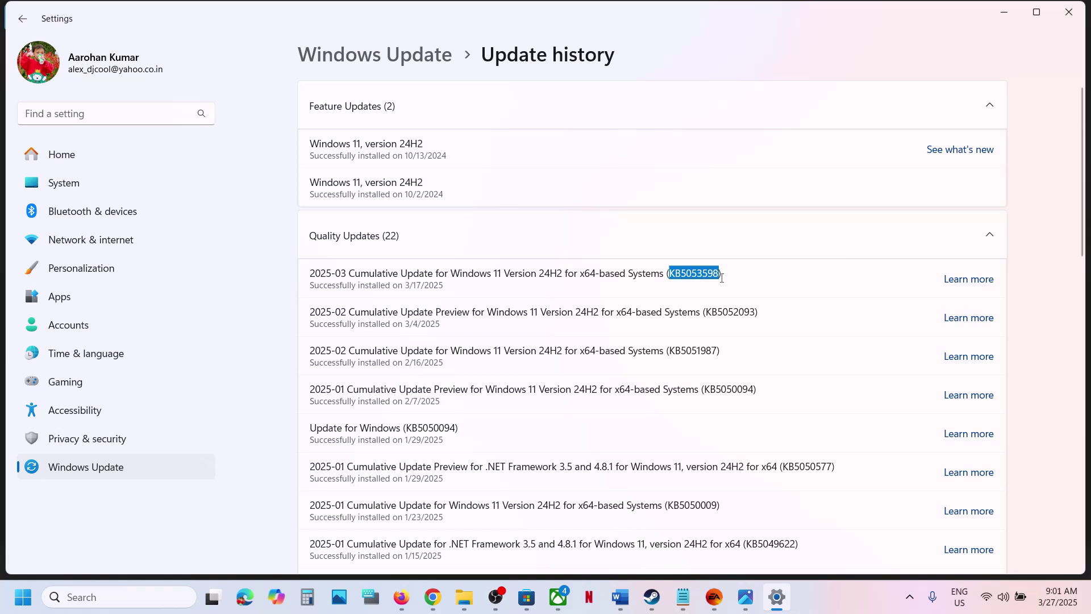
pyautogui.click(753, 603)
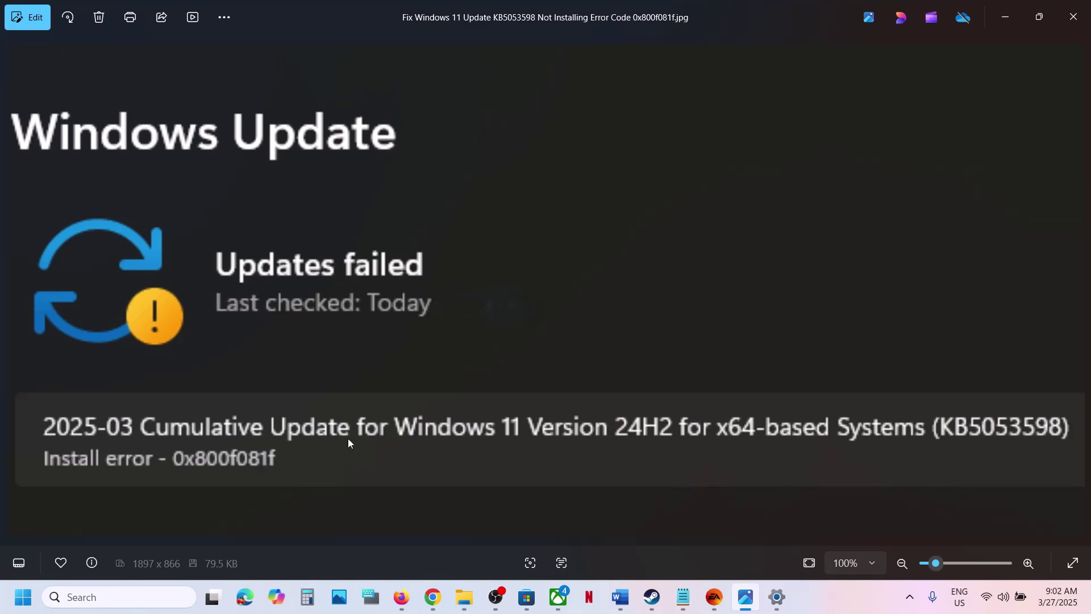
pyautogui.hotkey('alt', 'Tab')
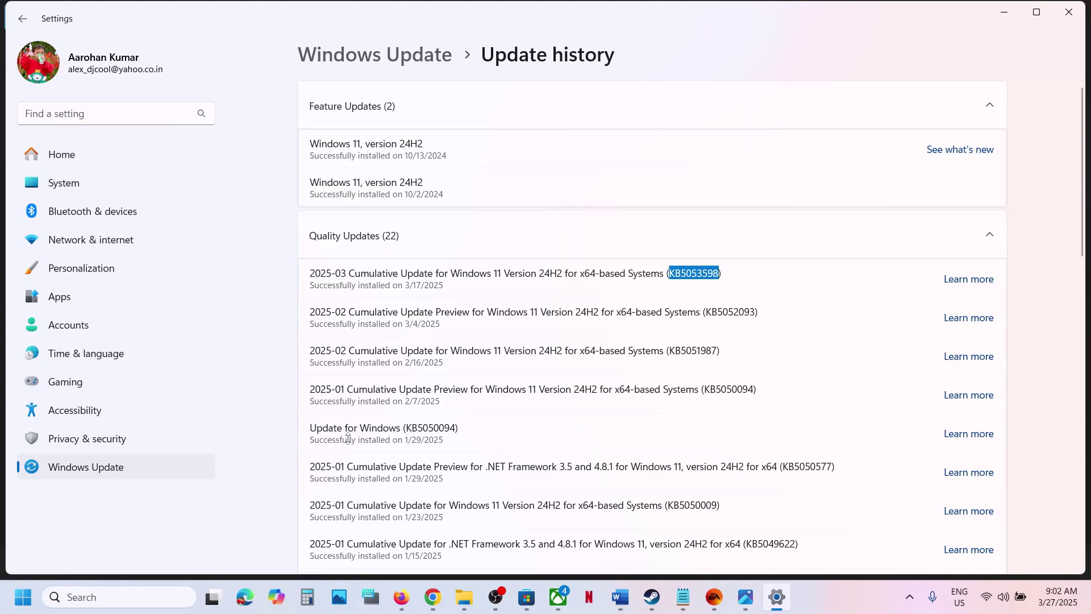
# Open the system Recovery settings to view the options for fixing problems and resetting the PC.
pyautogui.click(63, 183)
pyautogui.scroll(-10, 574, 346)
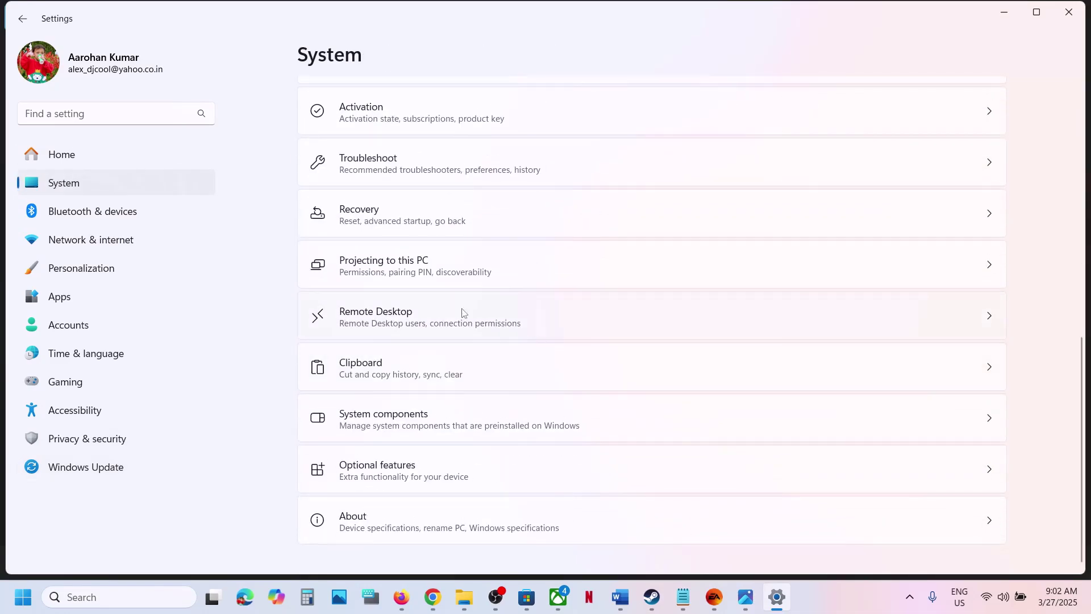
pyautogui.click(386, 221)
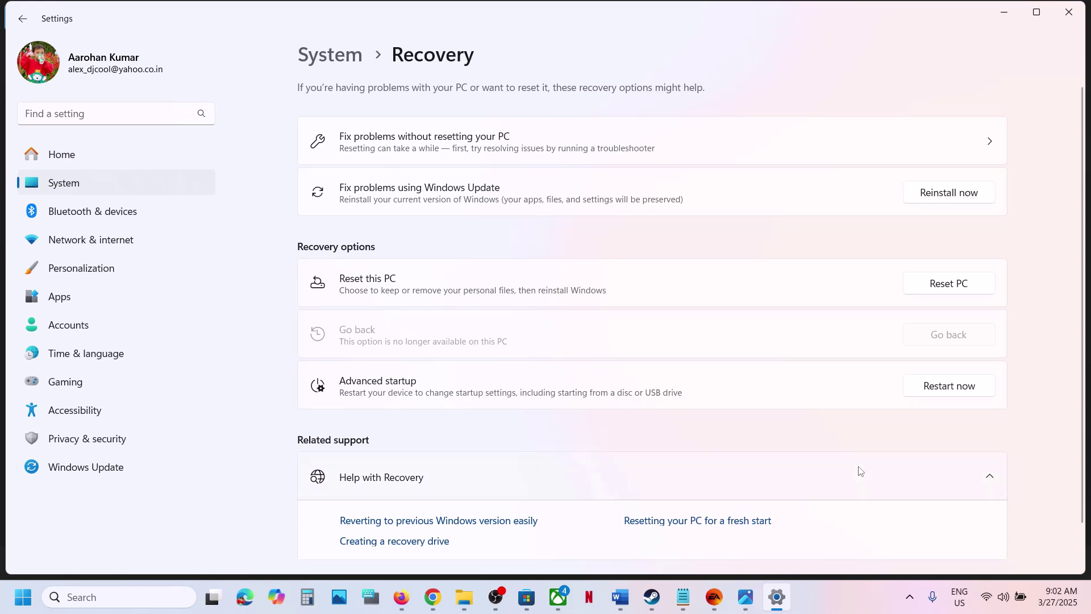
pyautogui.click(839, 588)
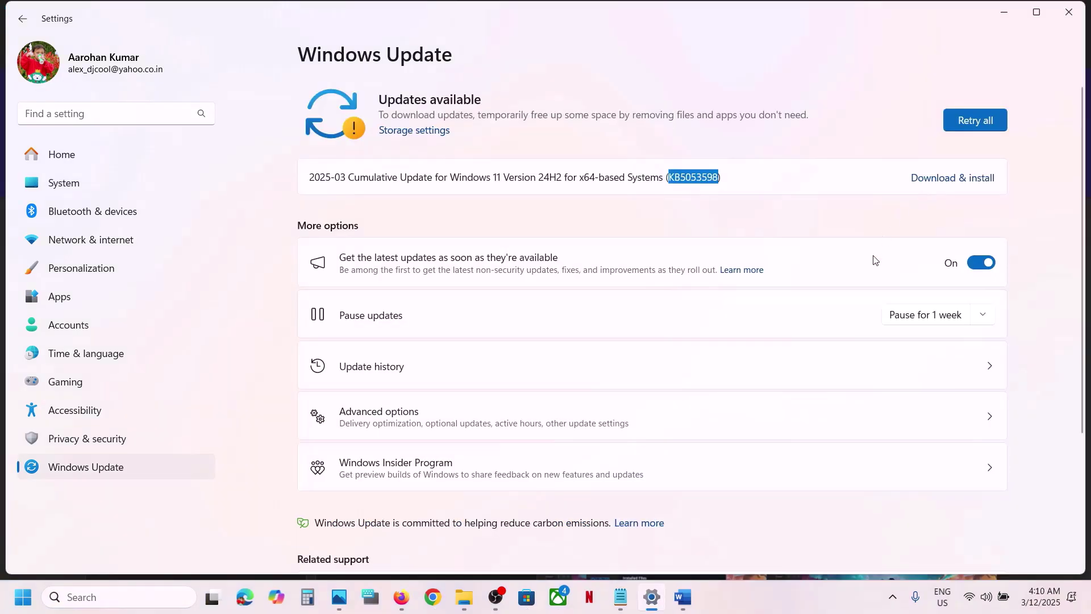
# Pause Windows updates for 1 week, extend the pause, and resume the updates.
pyautogui.click(924, 318)
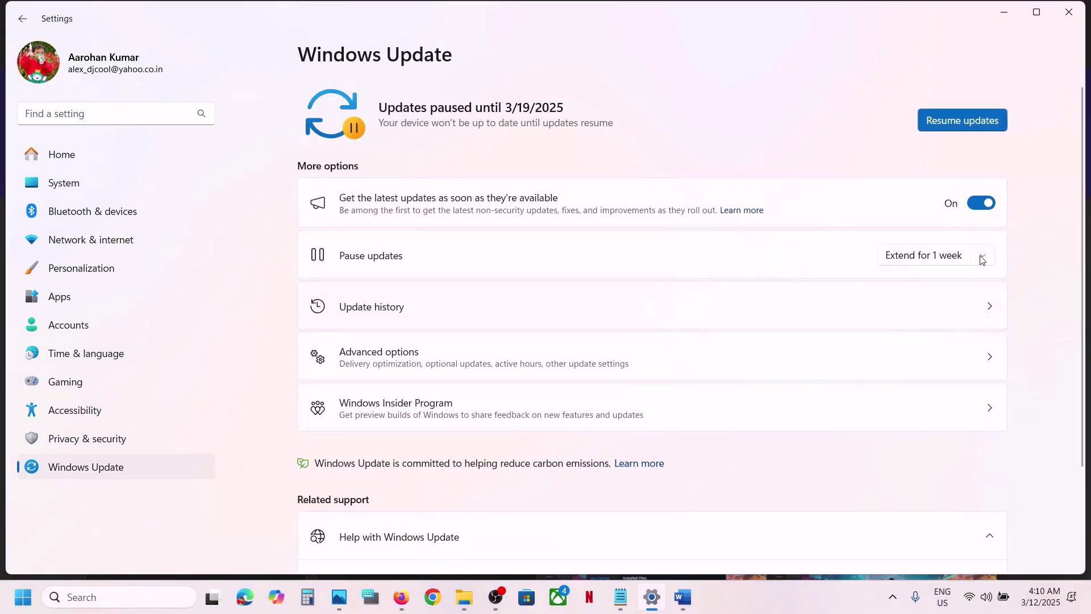
pyautogui.click(982, 256)
pyautogui.click(955, 283)
pyautogui.click(961, 125)
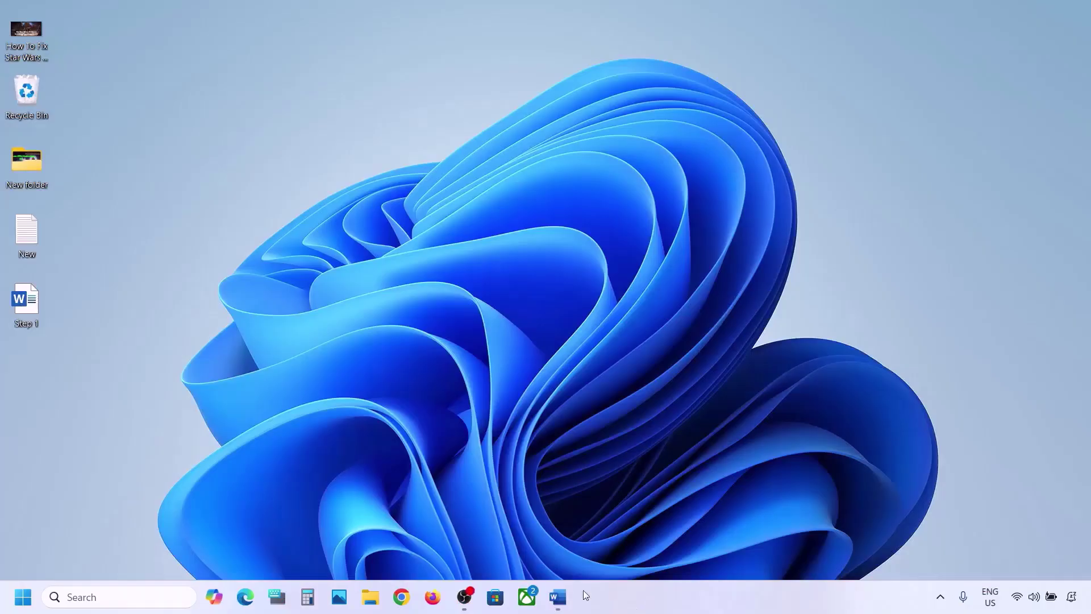
# Switch to Word, highlight the step 1 instruction about the App Readiness service, and open the Services console.
pyautogui.click(557, 596)
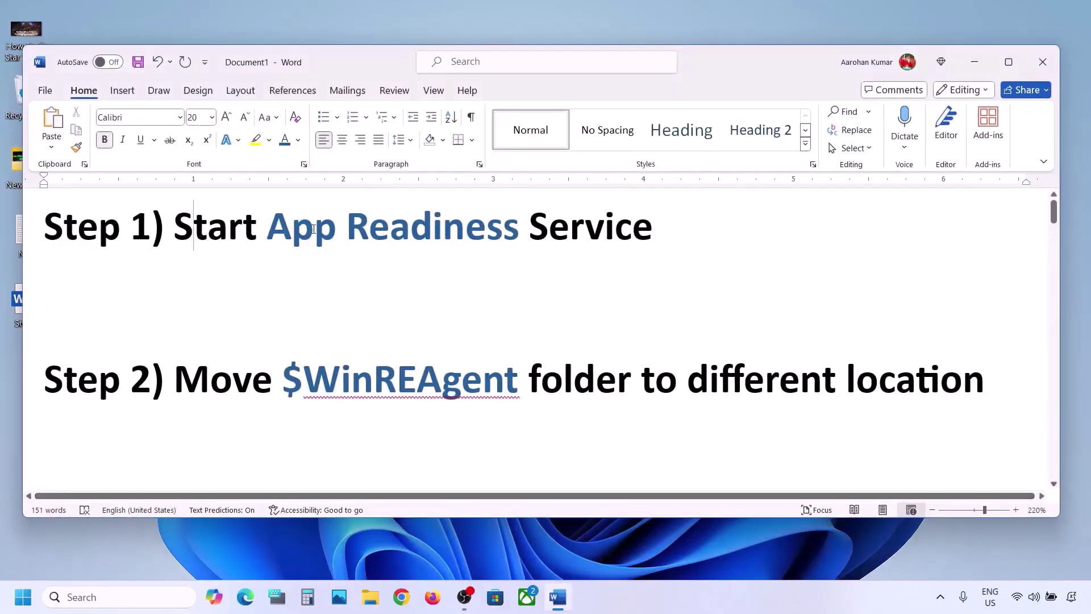
pyautogui.moveTo(177, 227); pyautogui.dragTo(659, 233)
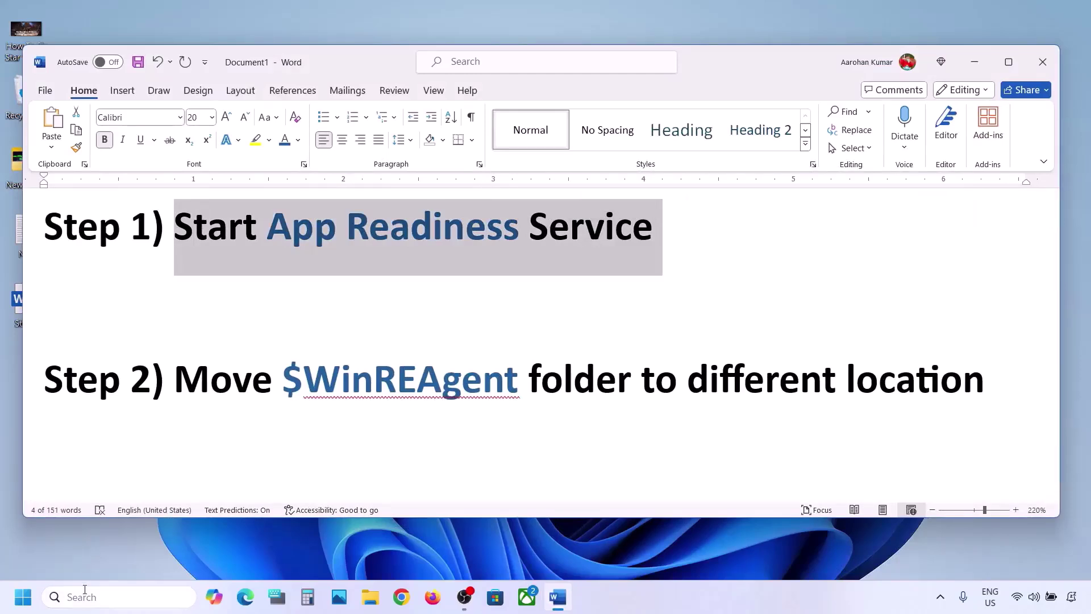
pyautogui.click(84, 596)
pyautogui.write('services')
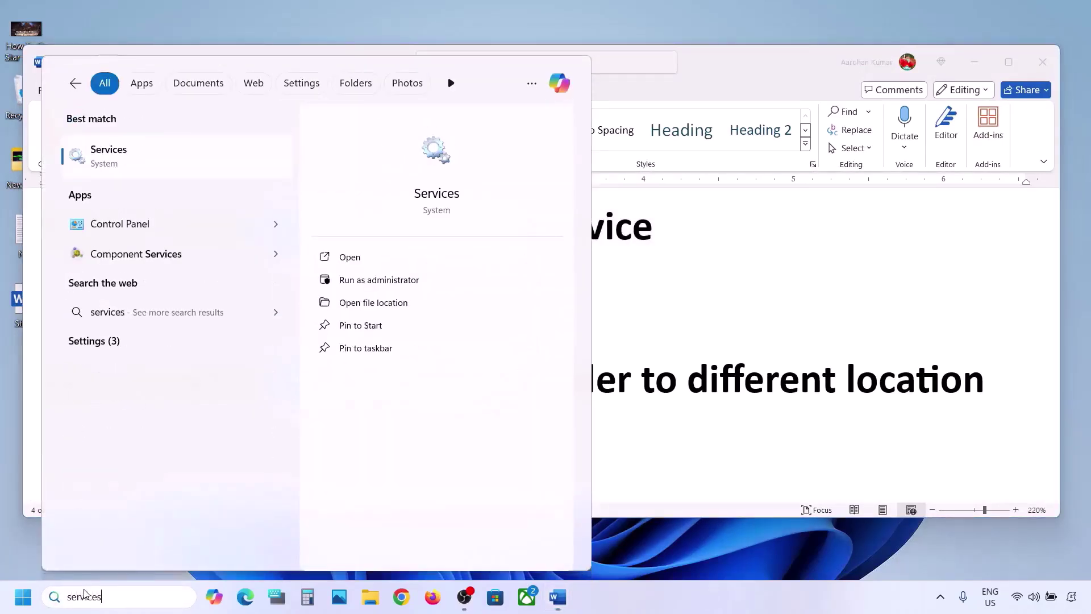
pyautogui.click(135, 163)
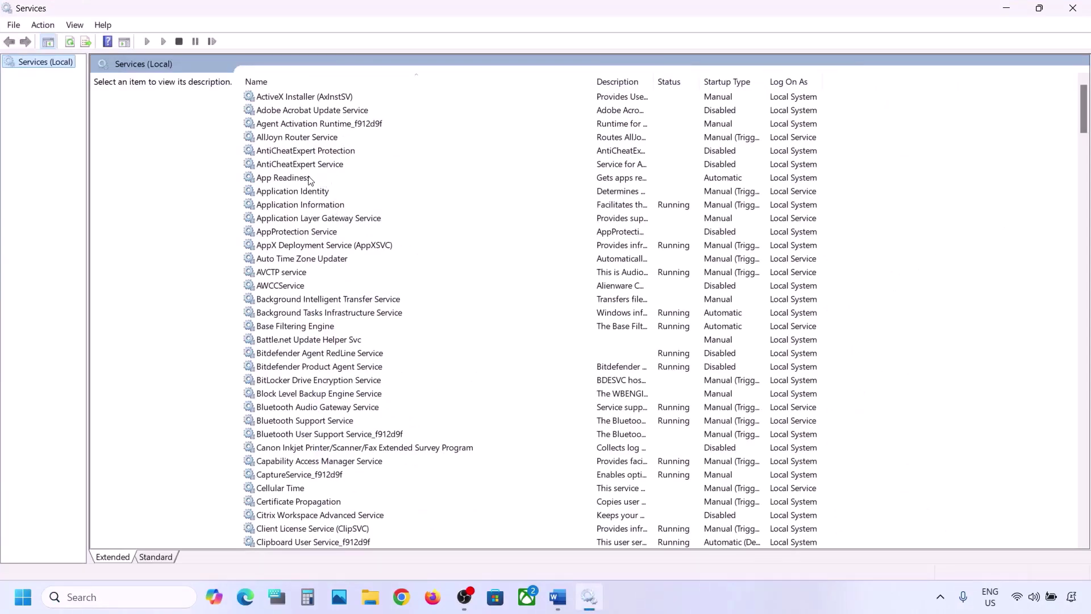
# Set the App Readiness service's startup type to Automatic and start the service.
pyautogui.click(310, 178)
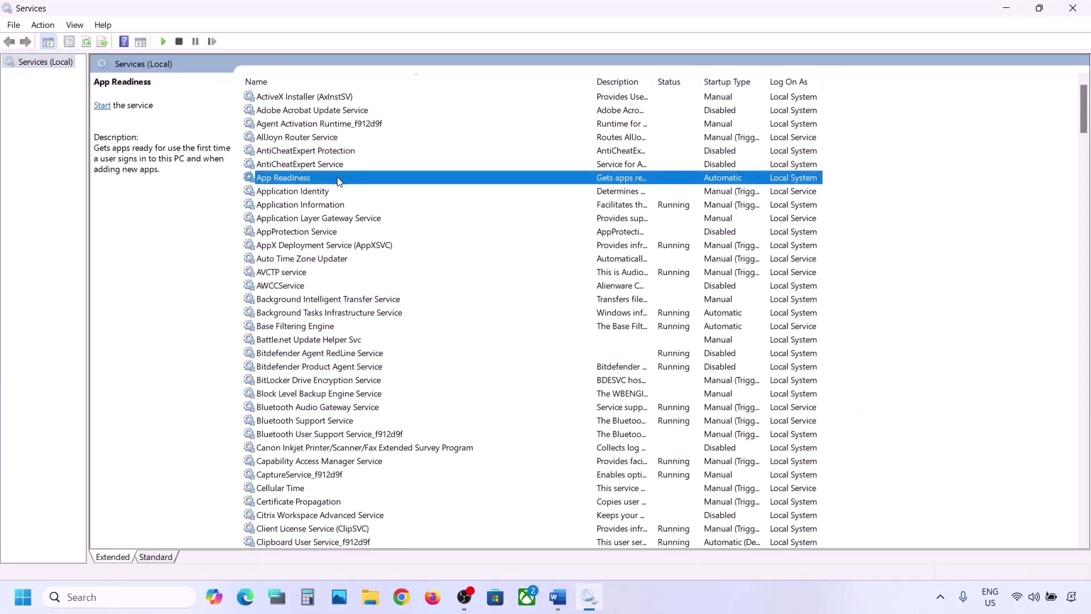
pyautogui.doubleClick(339, 181)
pyautogui.click(508, 282)
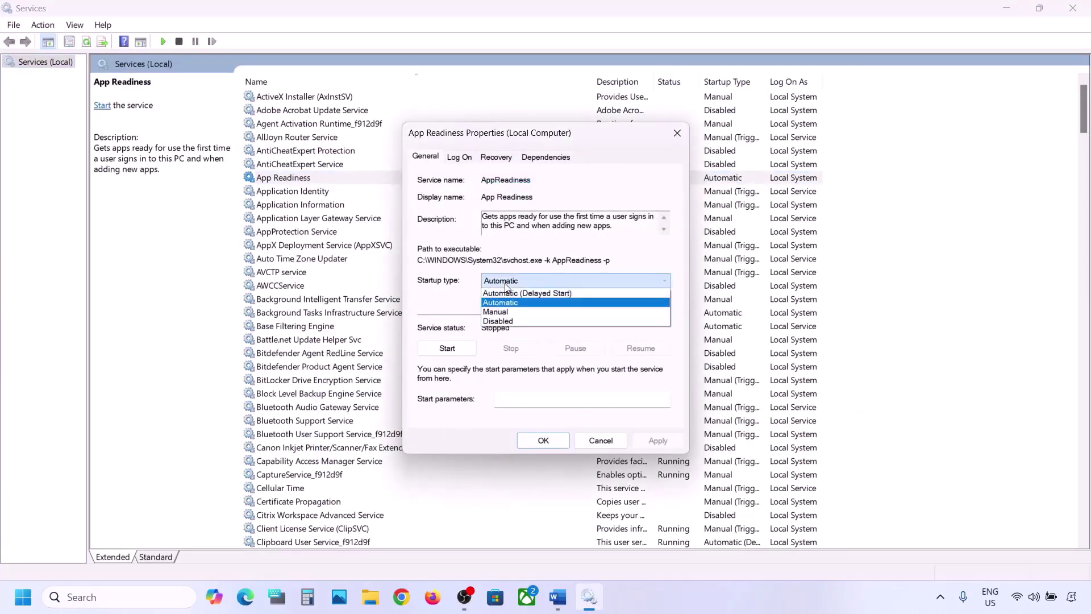
pyautogui.click(500, 302)
pyautogui.click(658, 443)
pyautogui.click(451, 351)
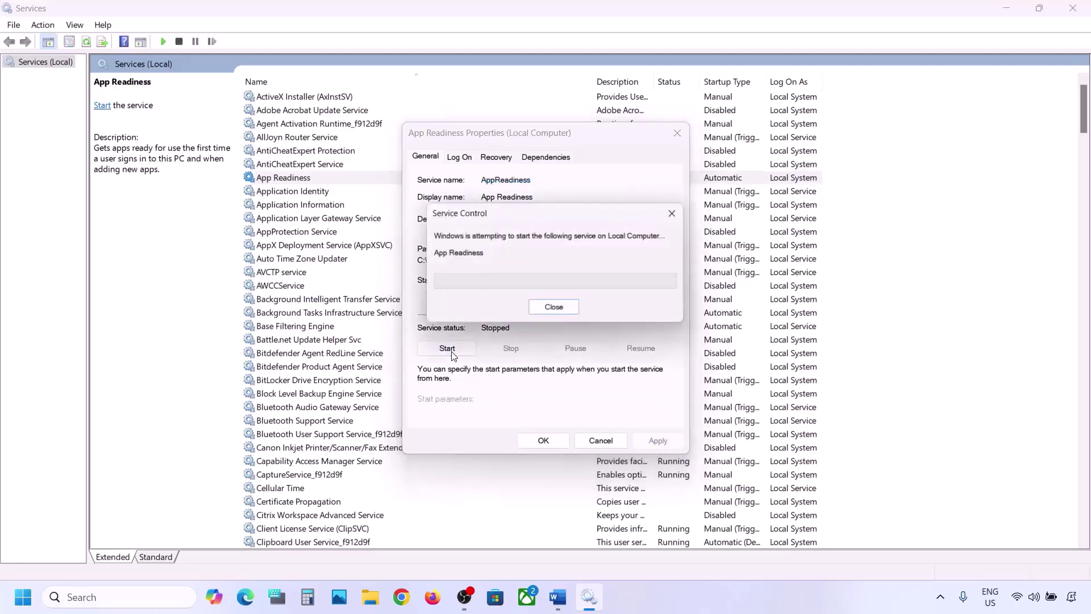
pyautogui.click(545, 441)
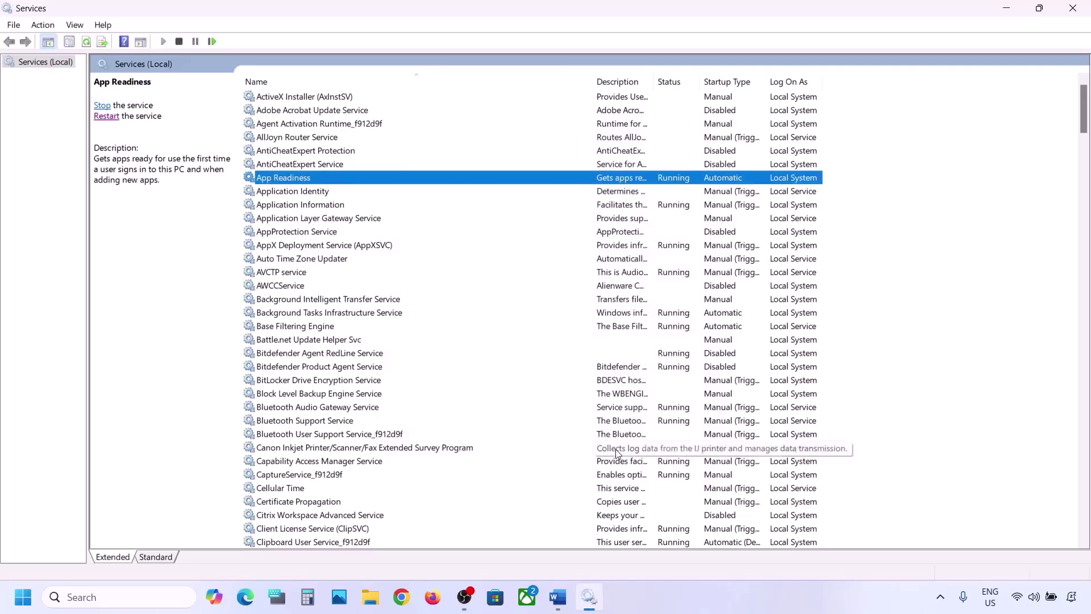
# Highlight $WinREAgent in step 2 of the Word document, and open the OS (C:) drive in File Explorer.
pyautogui.click(557, 597)
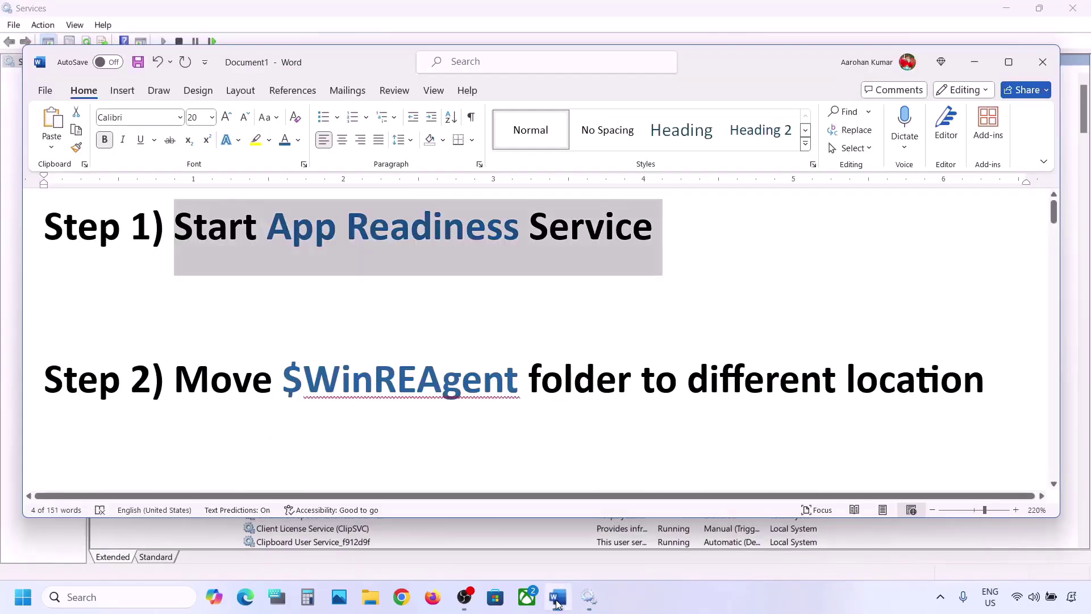
pyautogui.doubleClick(288, 377)
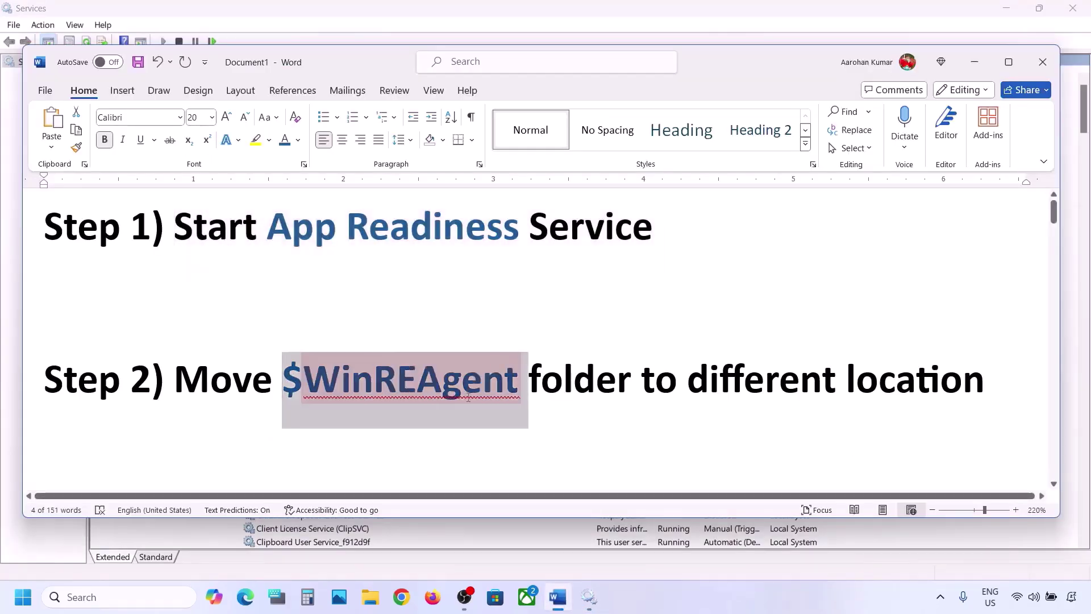
pyautogui.click(369, 596)
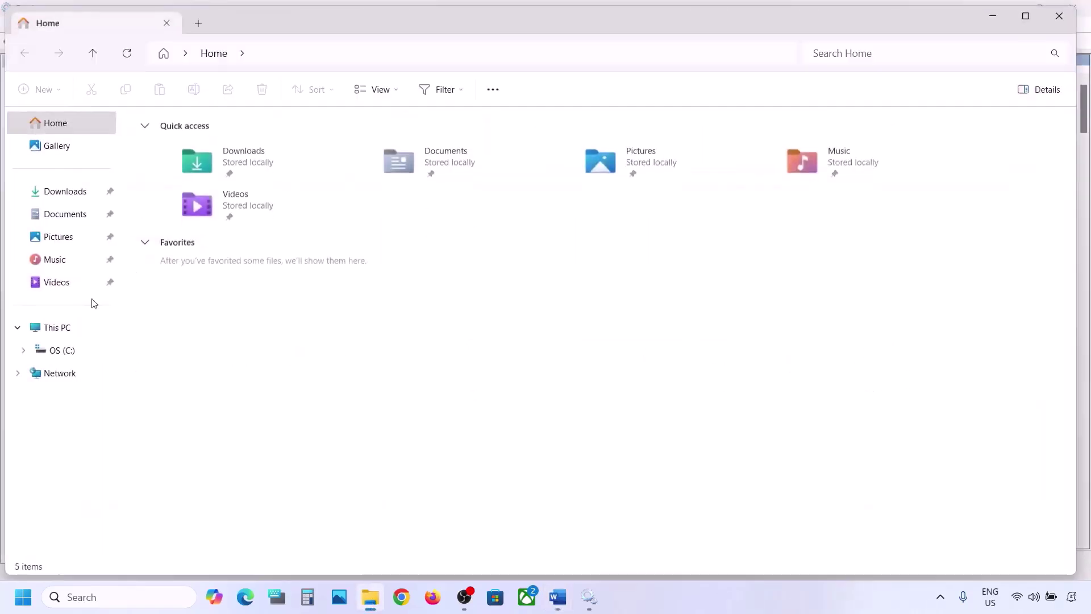
pyautogui.click(63, 328)
pyautogui.click(220, 160)
pyautogui.doubleClick(220, 159)
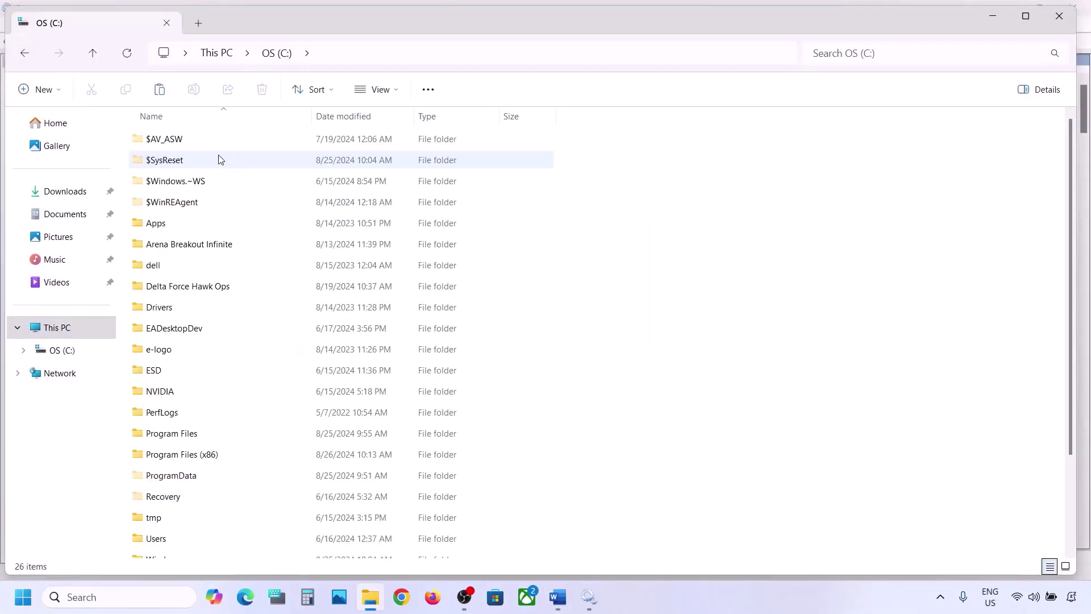
# Check the hidden items display option for the C: drive and select the $WinREAgent folder.
pyautogui.click(187, 206)
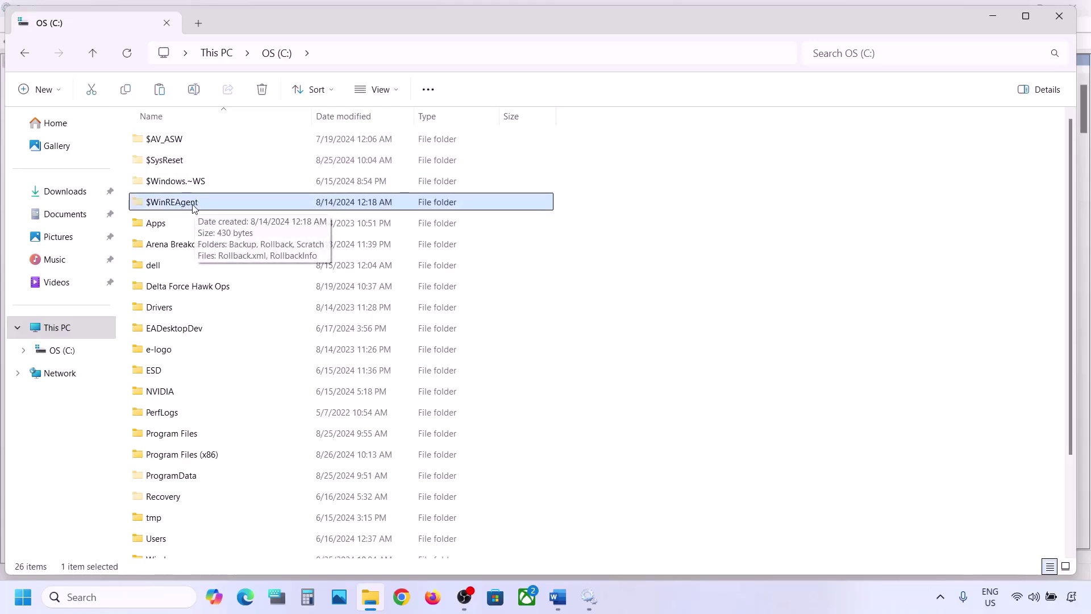
pyautogui.click(392, 91)
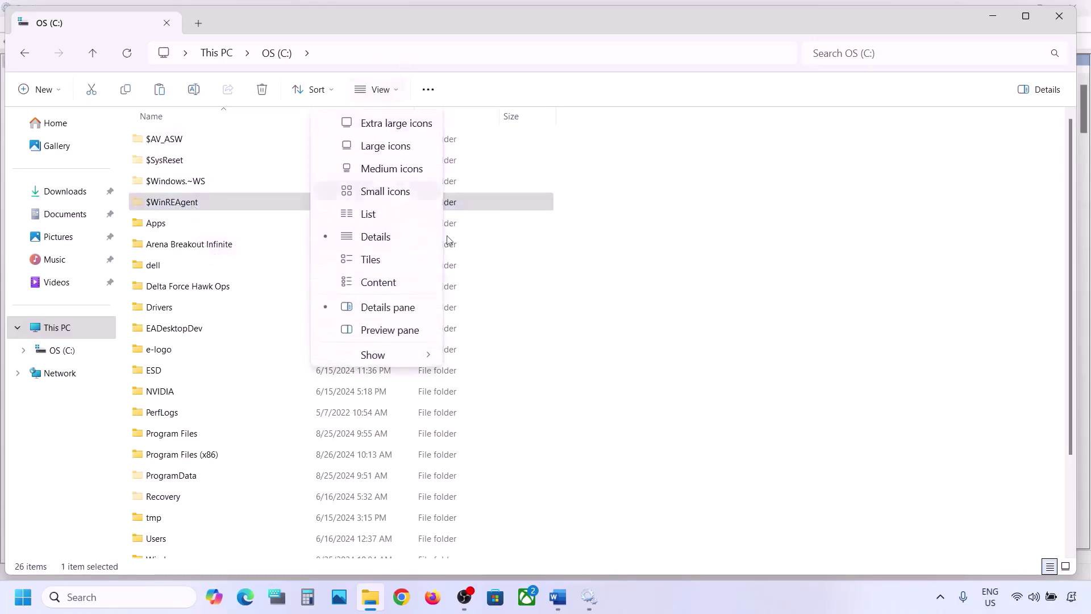
pyautogui.moveTo(404, 357)
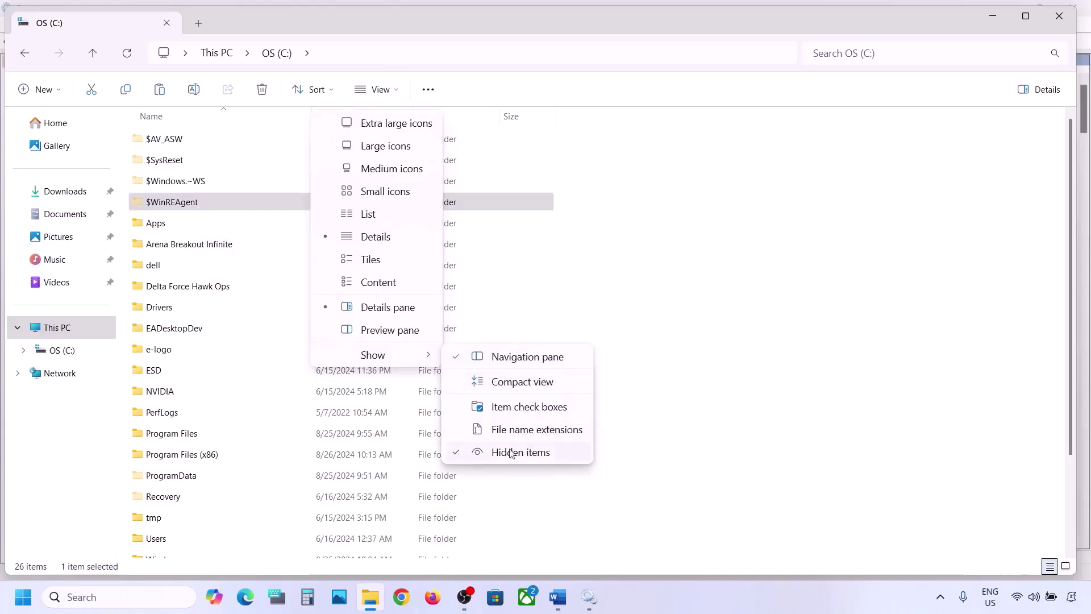
pyautogui.click(178, 205)
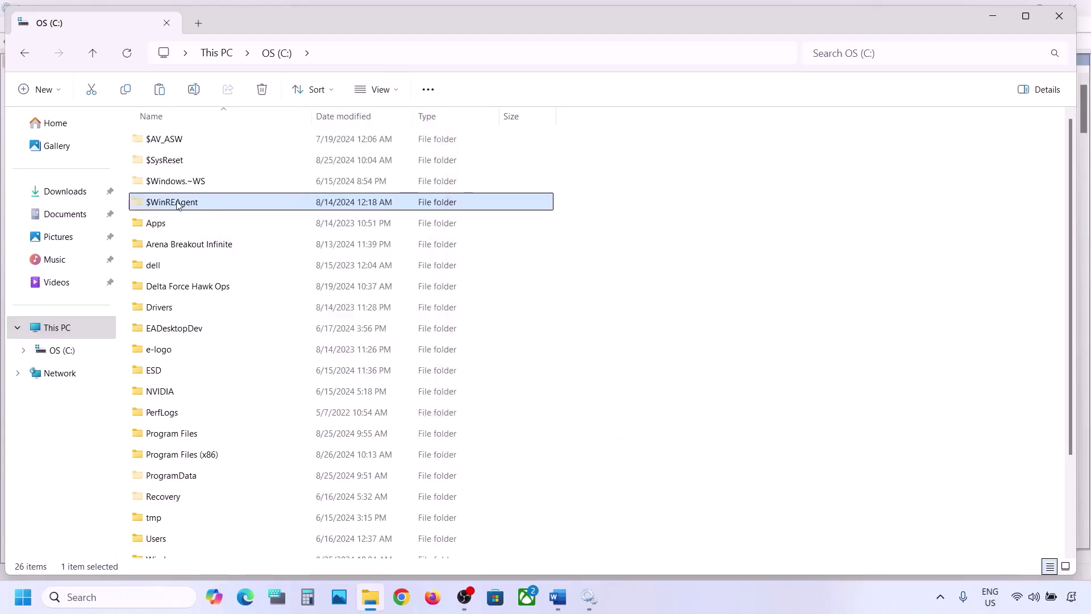
pyautogui.moveTo(206, 205)
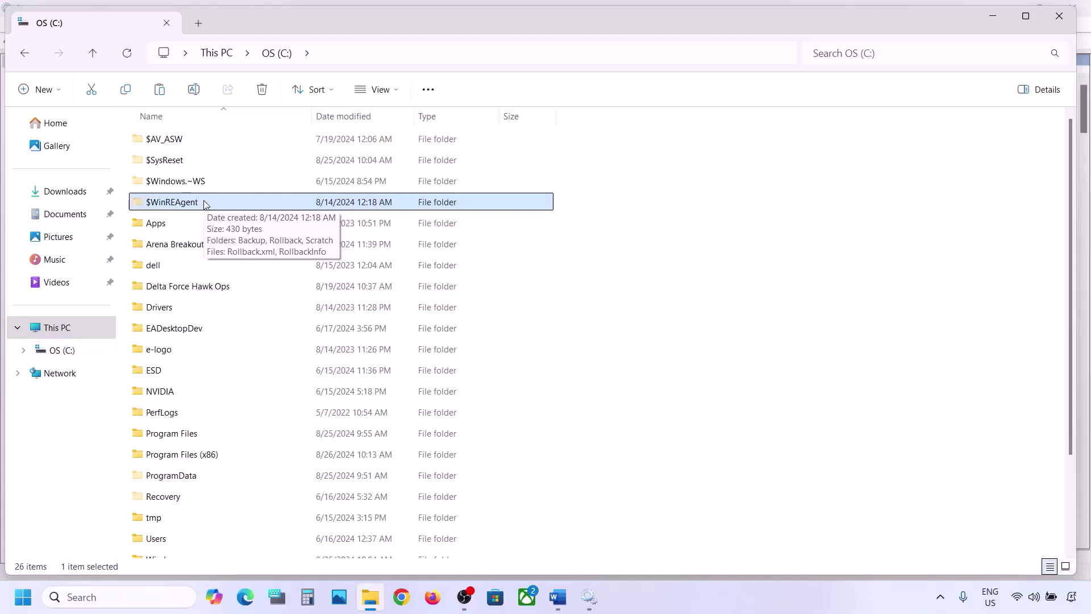
# Copy the $WinREAgent folder from the C: drive to the desktop.
pyautogui.rightClick(179, 205)
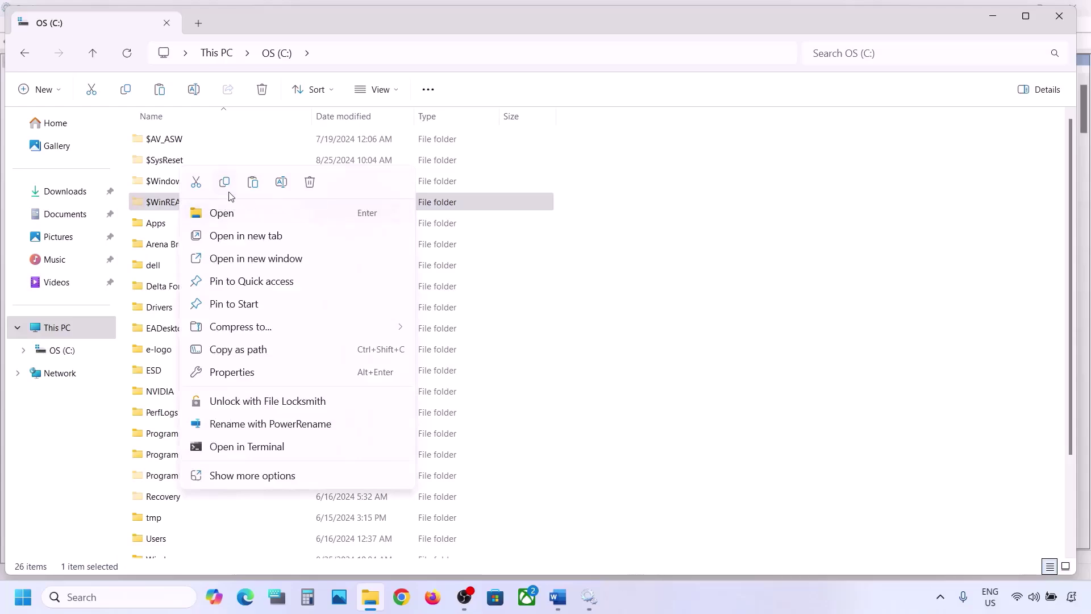
pyautogui.click(225, 185)
pyautogui.press('super+d')
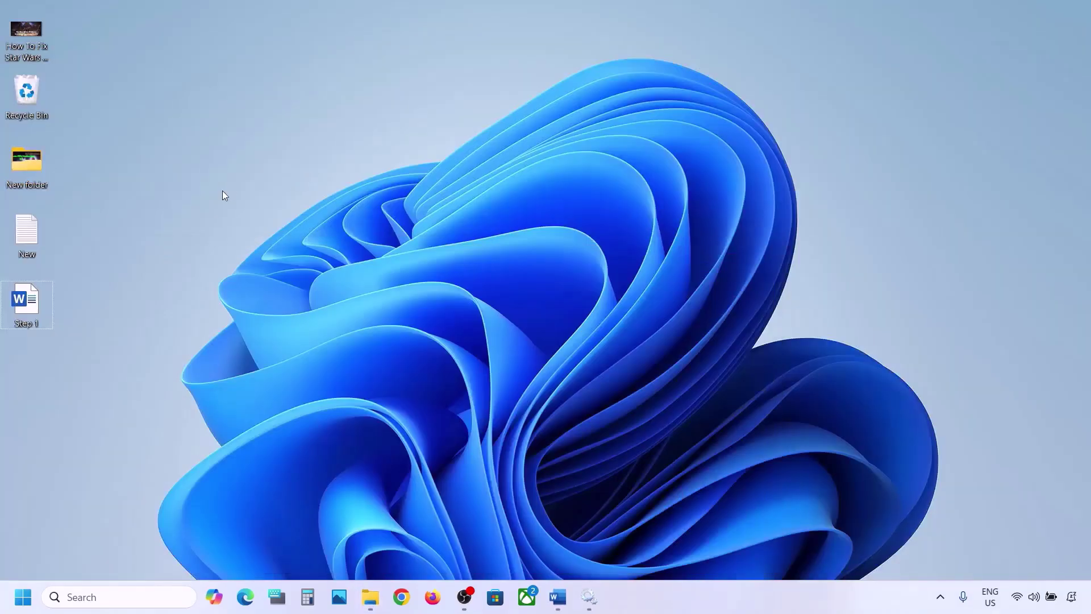
pyautogui.hotkey('ctrl', 'v')
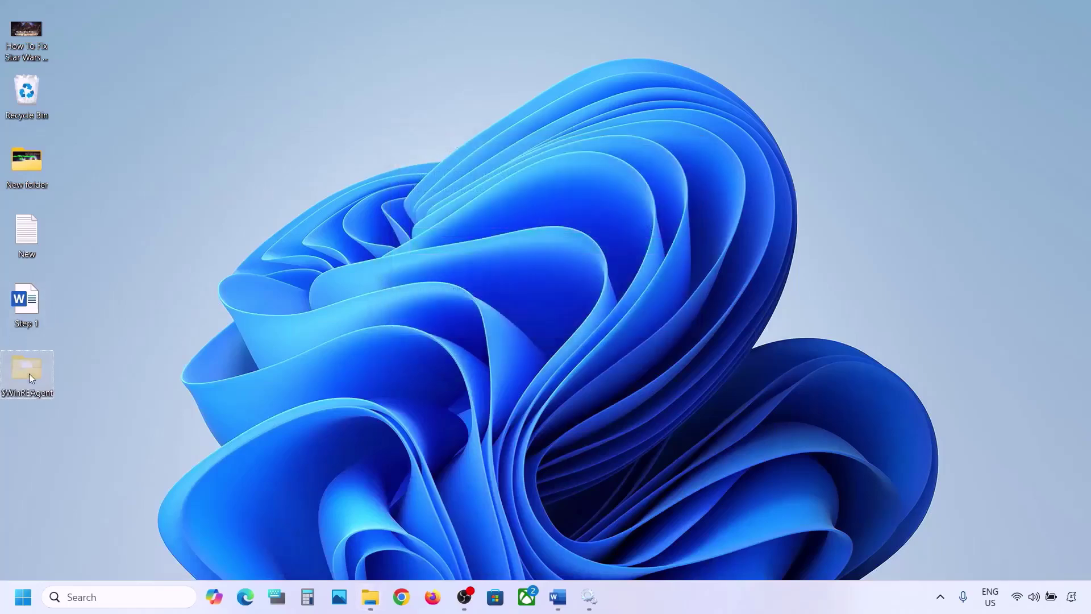
# Delete the original $WinREAgent folder from the C: drive in File Explorer.
pyautogui.click(370, 595)
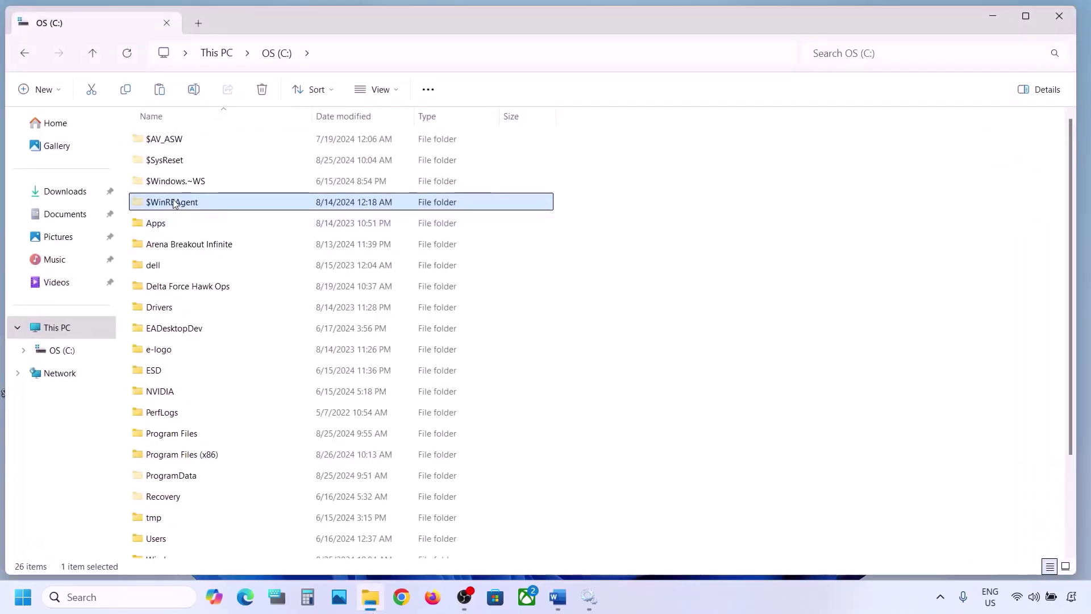
pyautogui.rightClick(173, 203)
pyautogui.click(302, 183)
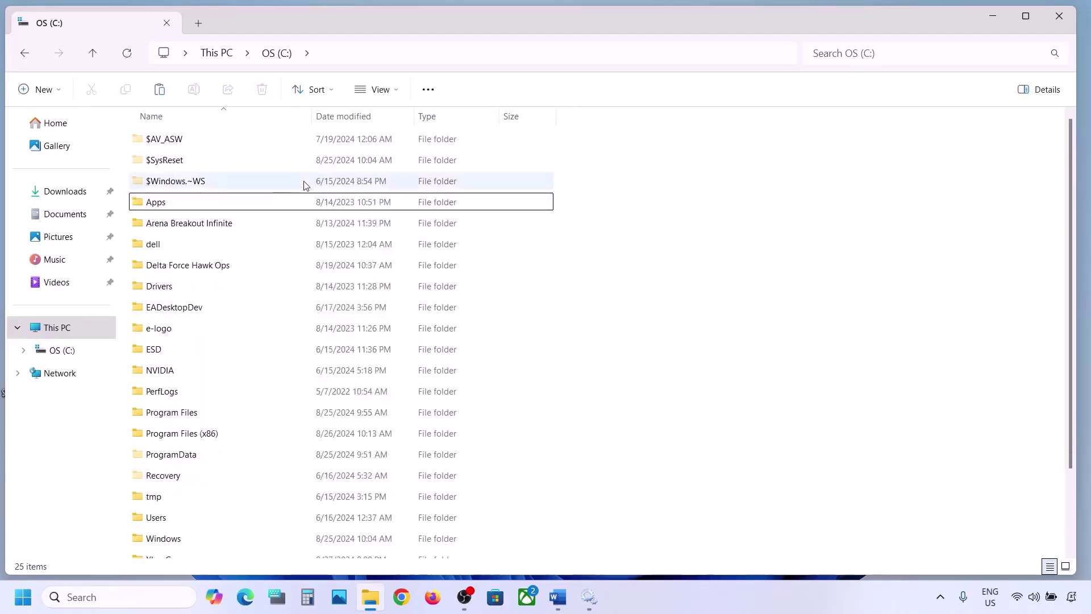
# Open the Windows Update page in Settings to view the option to check for updates, and minimize Settings.
pyautogui.press('super+i')
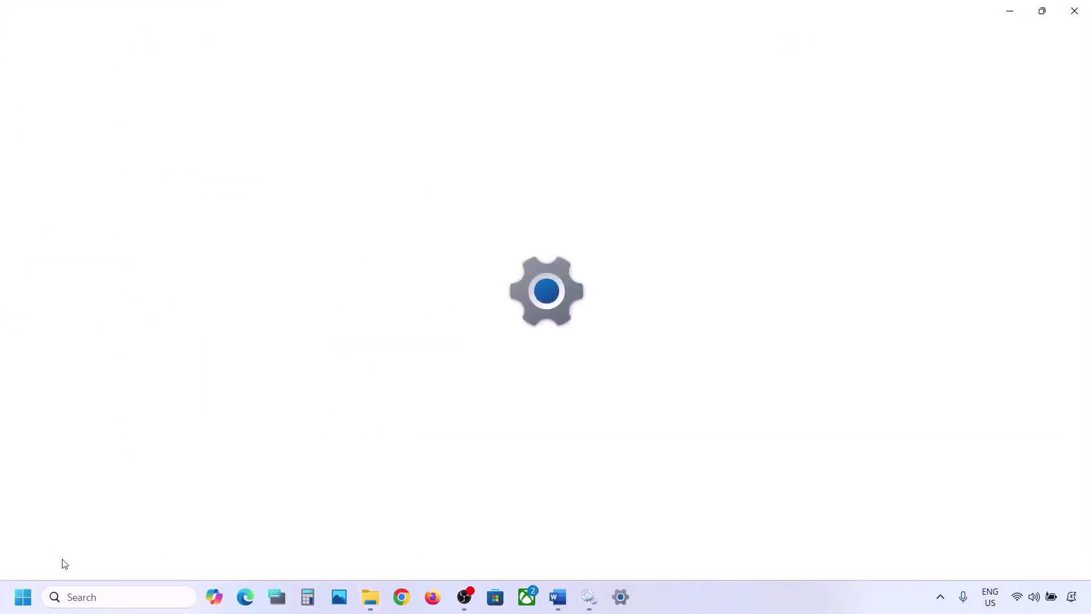
pyautogui.click(82, 468)
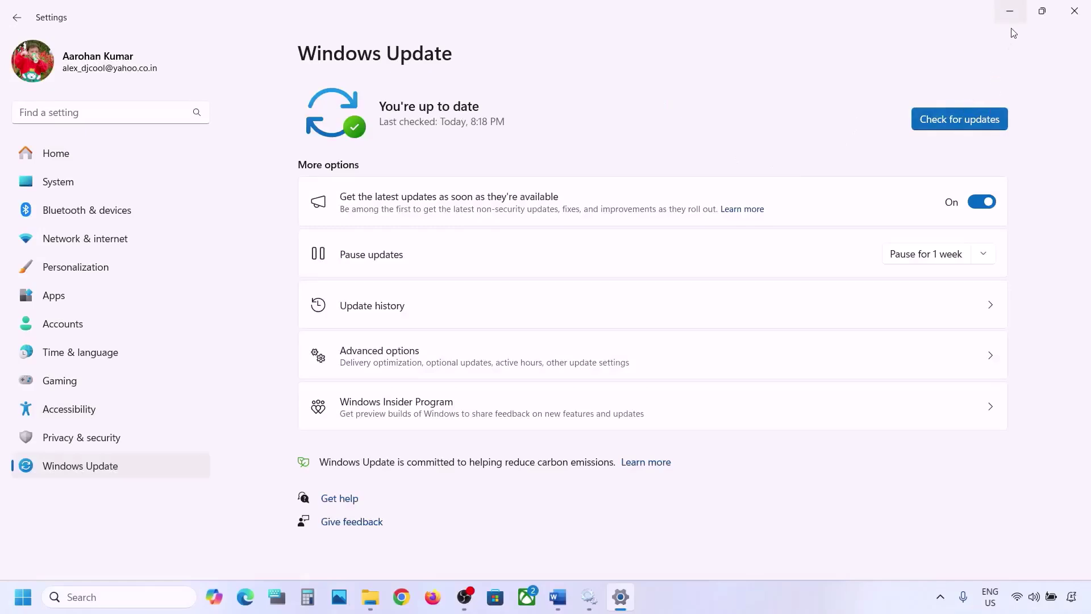
pyautogui.click(1020, 9)
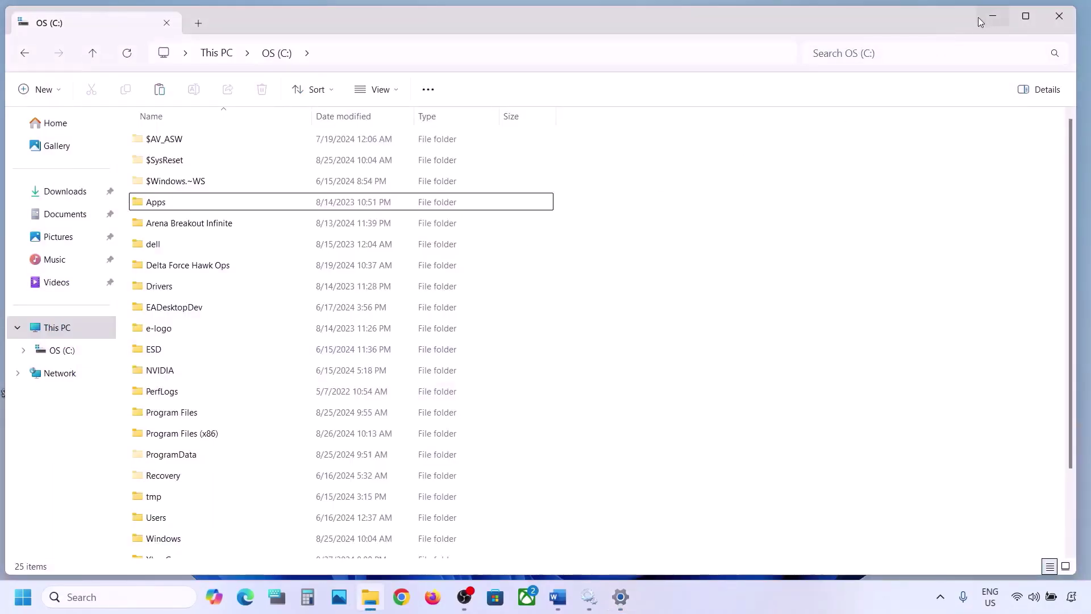
# Minimize the C: drive window, view the PC's power options including Restart, and dismiss them without restarting.
pyautogui.click(993, 17)
pyautogui.press('super')
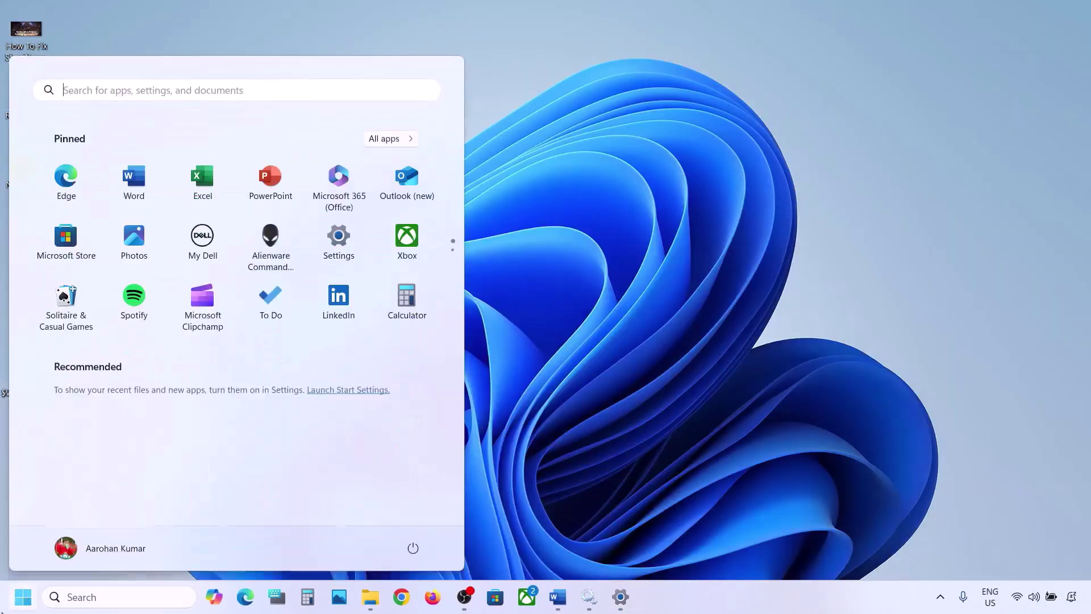
pyautogui.click(412, 549)
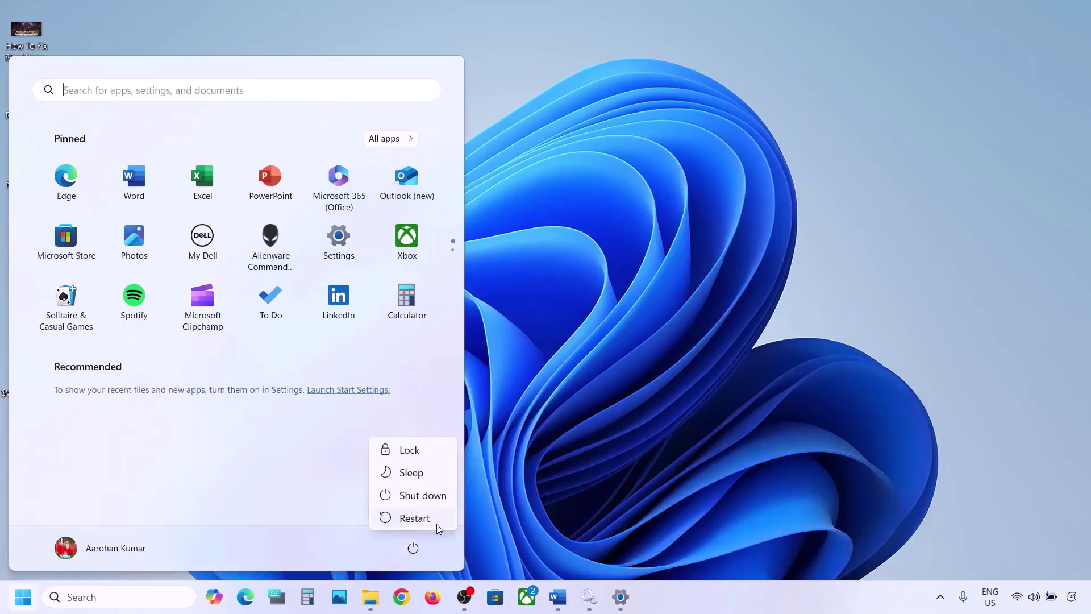
pyautogui.click(598, 417)
pyautogui.click(598, 417)
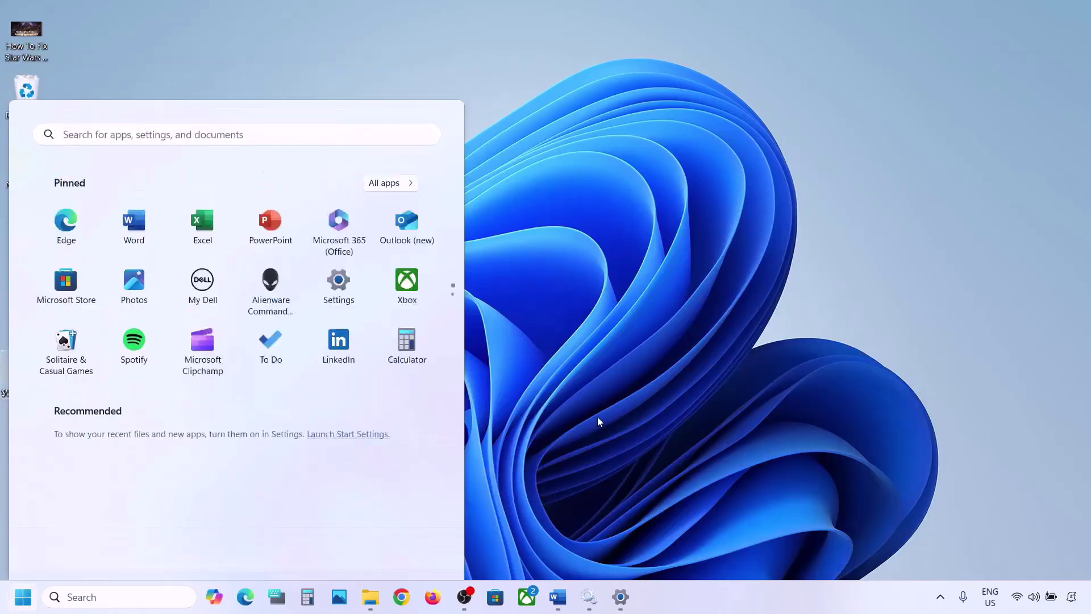
# Move the $WinREAgent folder from the desktop back to the C: drive and close the File Explorer window.
pyautogui.rightClick(25, 370)
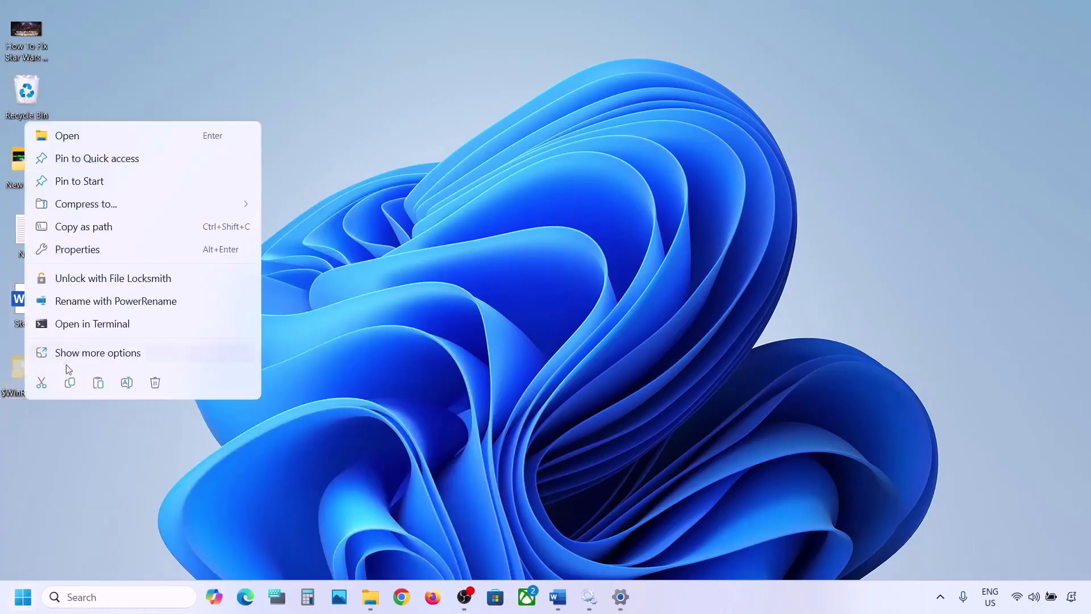
pyautogui.click(45, 381)
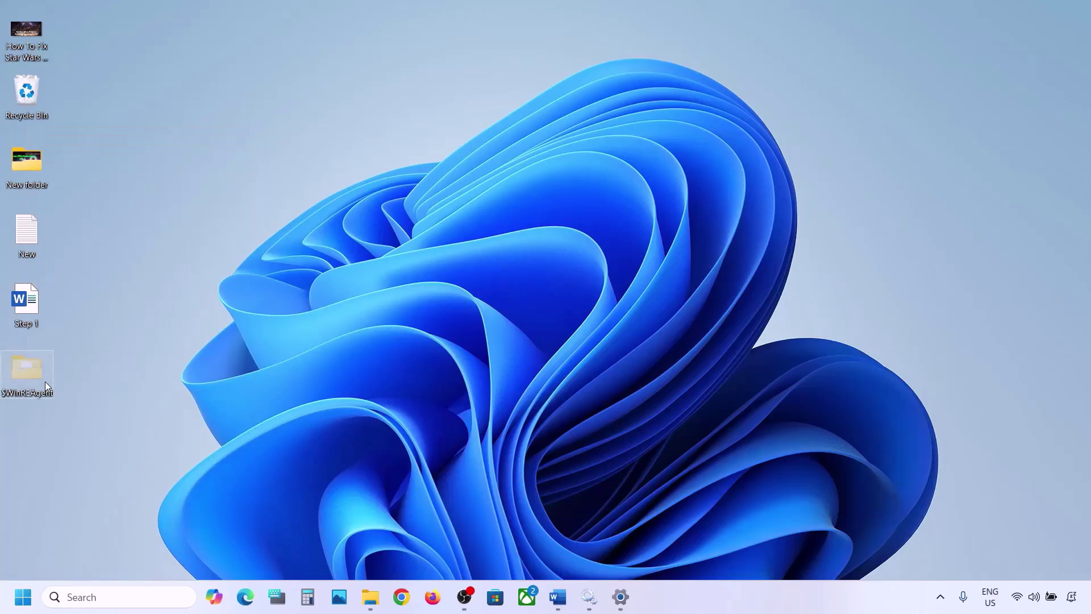
pyautogui.click(370, 597)
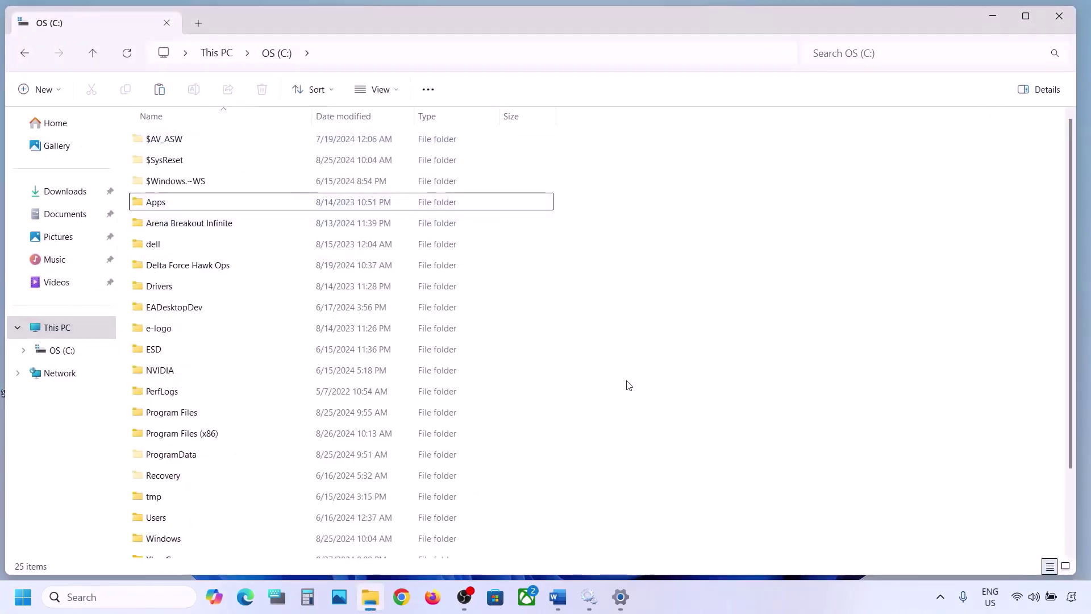
pyautogui.hotkey('ctrl', 'v')
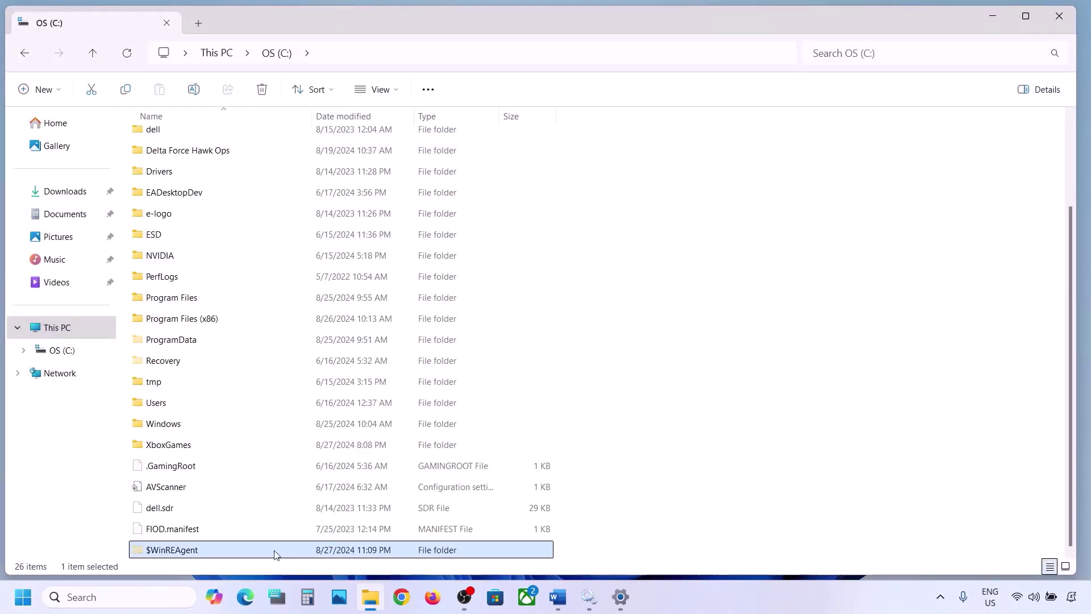
pyautogui.click(1050, 26)
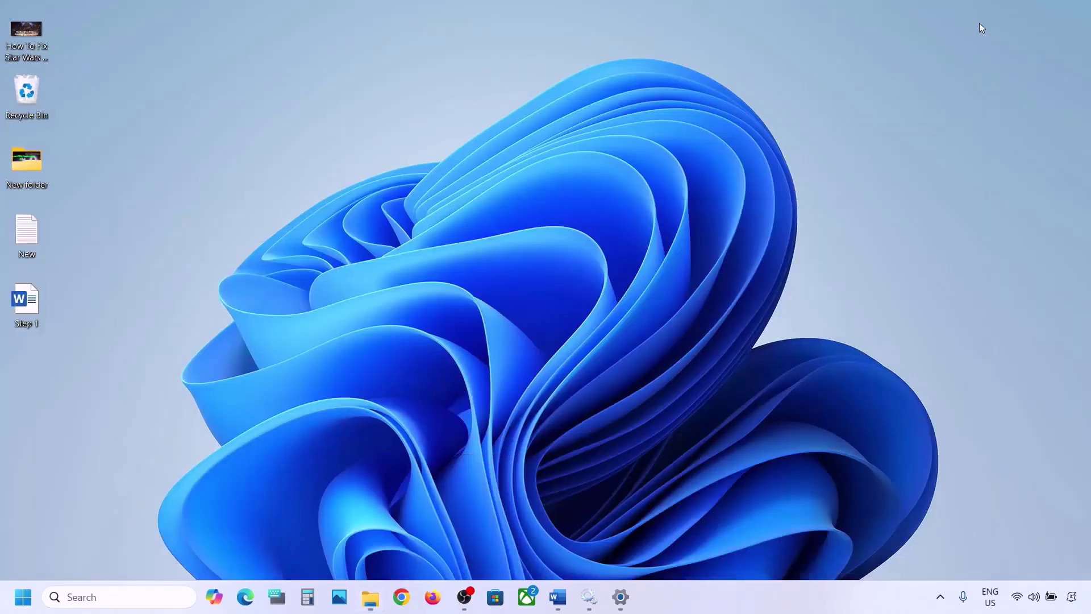
# Switch to the Word document and highlight the Step 3 text "Run Update Troubleshooter".
pyautogui.click(557, 597)
pyautogui.scroll(-2, 349, 331)
pyautogui.scroll(-2, 347, 333)
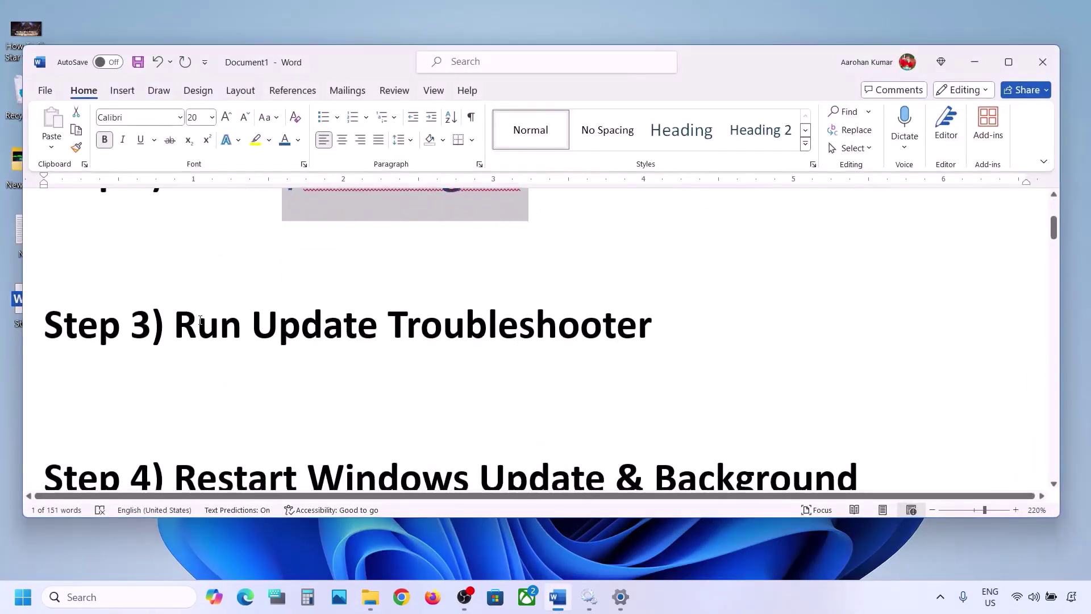
pyautogui.moveTo(200, 320); pyautogui.dragTo(628, 307)
# Run the Windows Update troubleshooter from Other troubleshooters in the Settings app's Troubleshoot section.
pyautogui.click(25, 602)
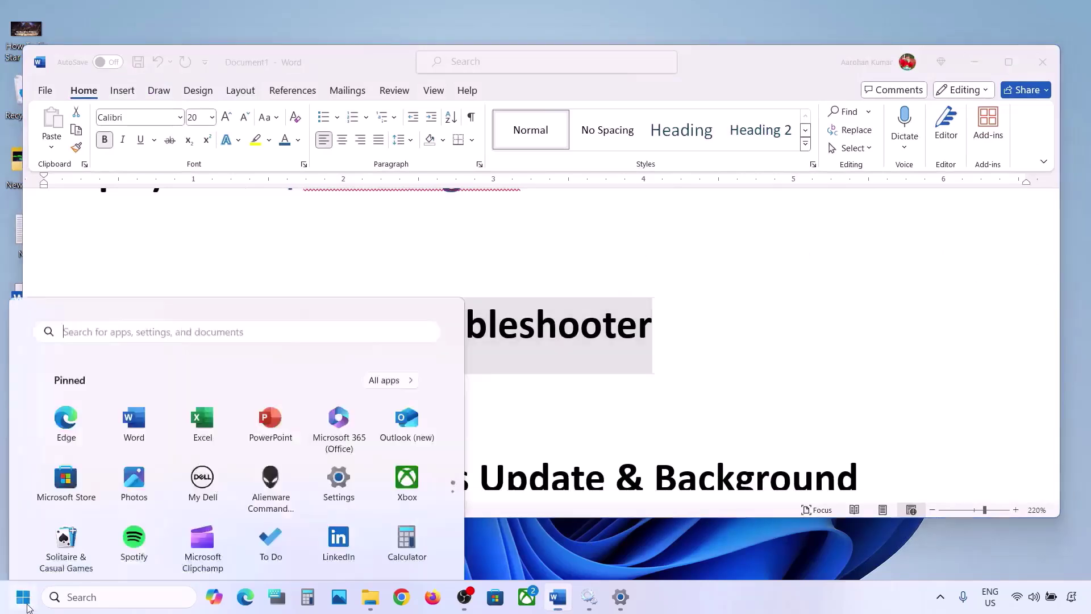
pyautogui.click(339, 235)
pyautogui.click(106, 187)
pyautogui.scroll(-5, 410, 274)
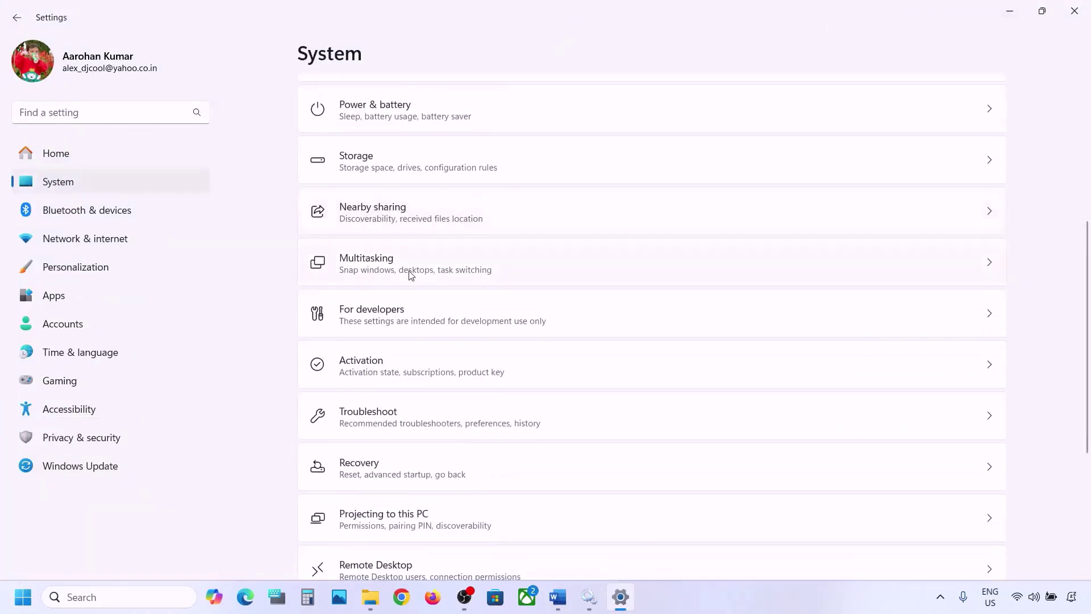
pyautogui.click(380, 413)
pyautogui.click(388, 239)
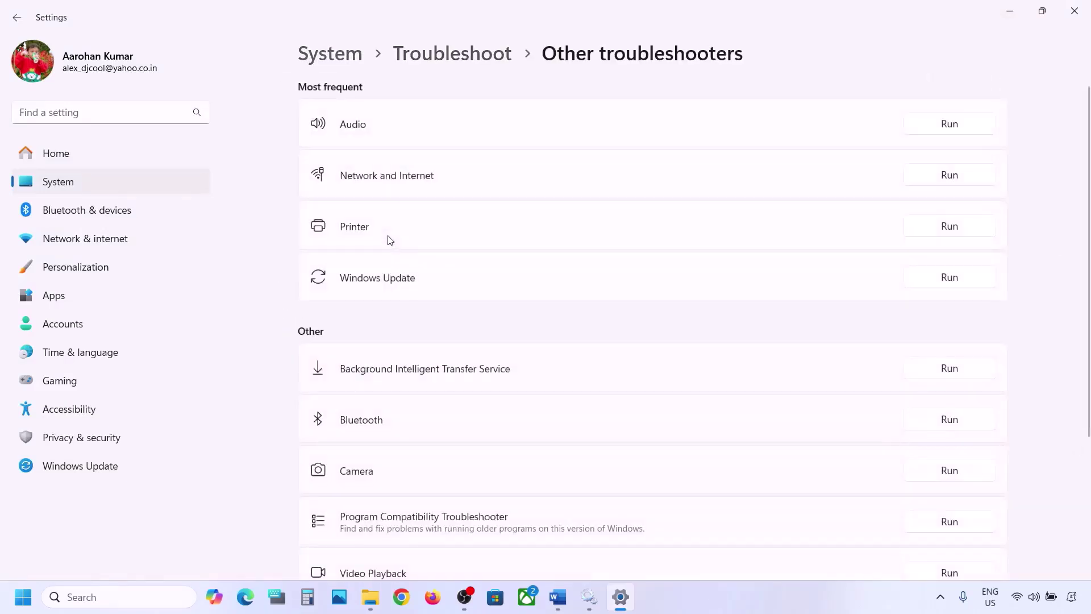
pyautogui.scroll(-1, 389, 239)
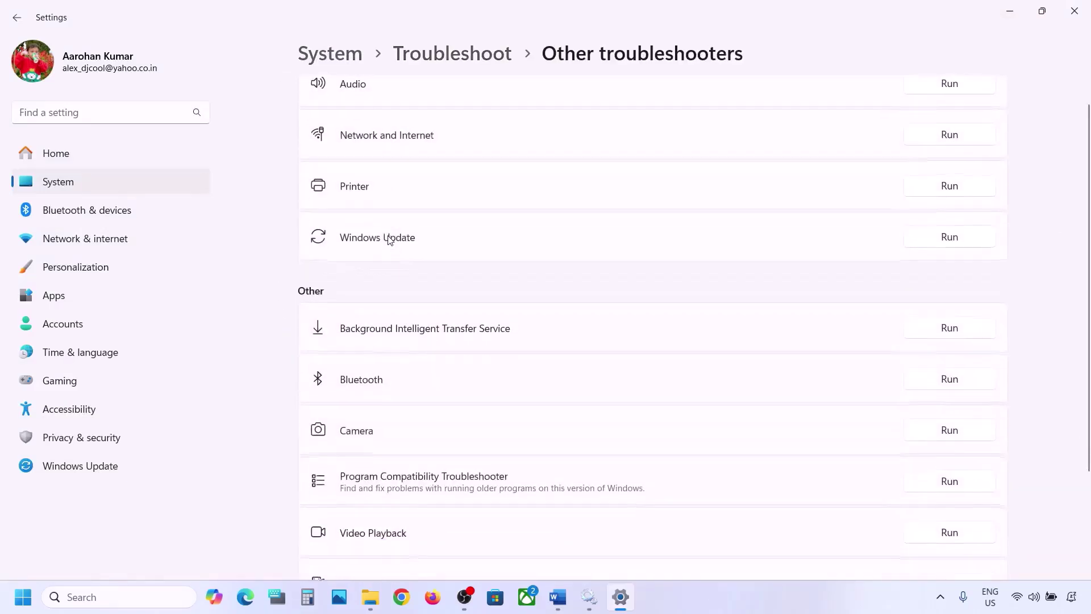
pyautogui.click(950, 242)
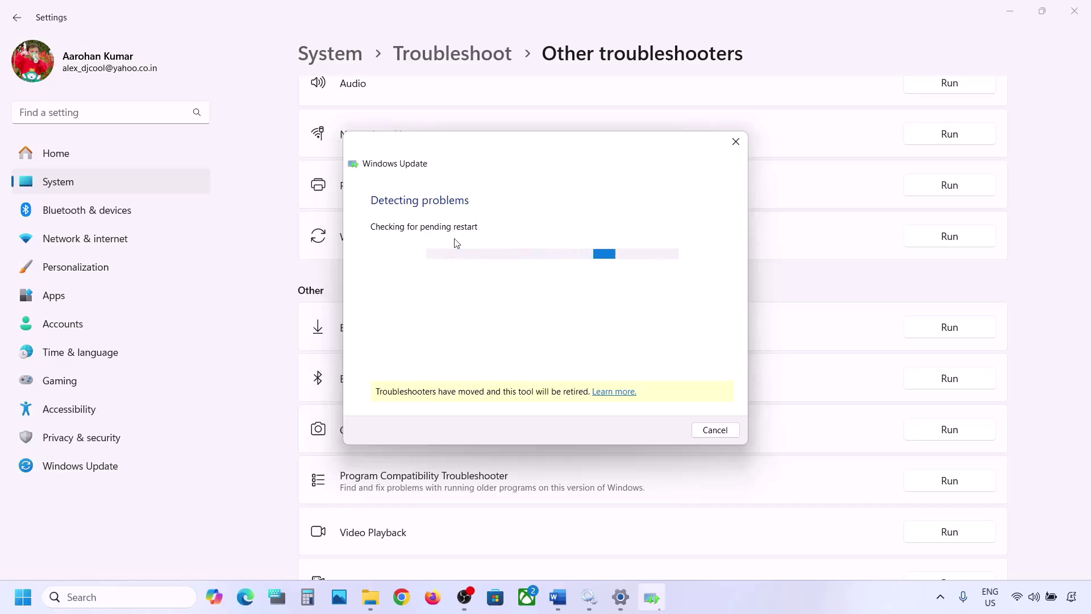
# Return to the Word document and highlight the Step 4 text on restarting Windows Update and Background intelligent transfer service.
pyautogui.click(557, 596)
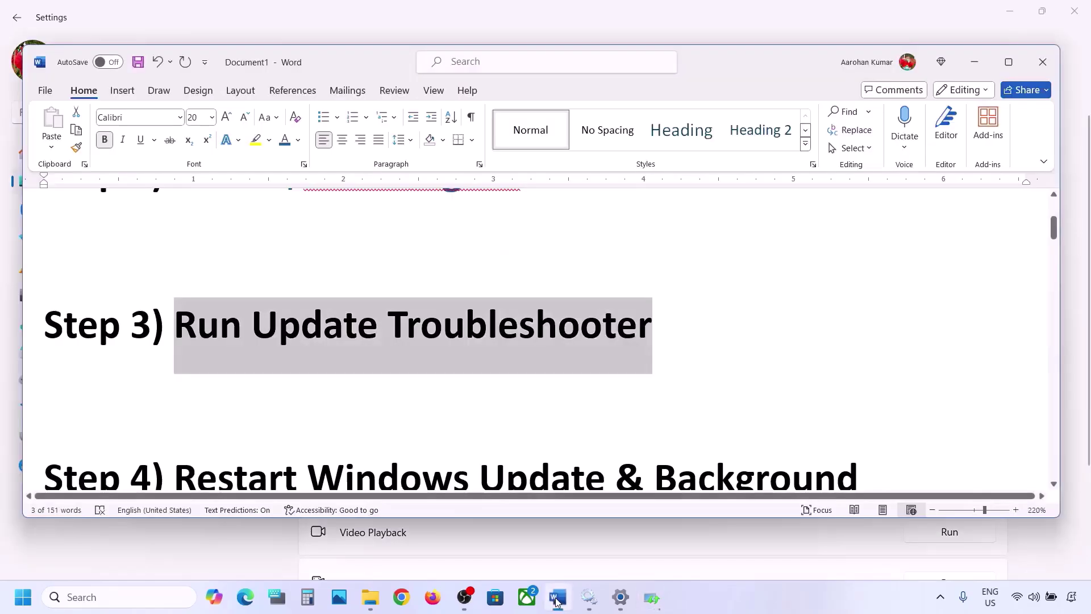
pyautogui.scroll(-5, 391, 367)
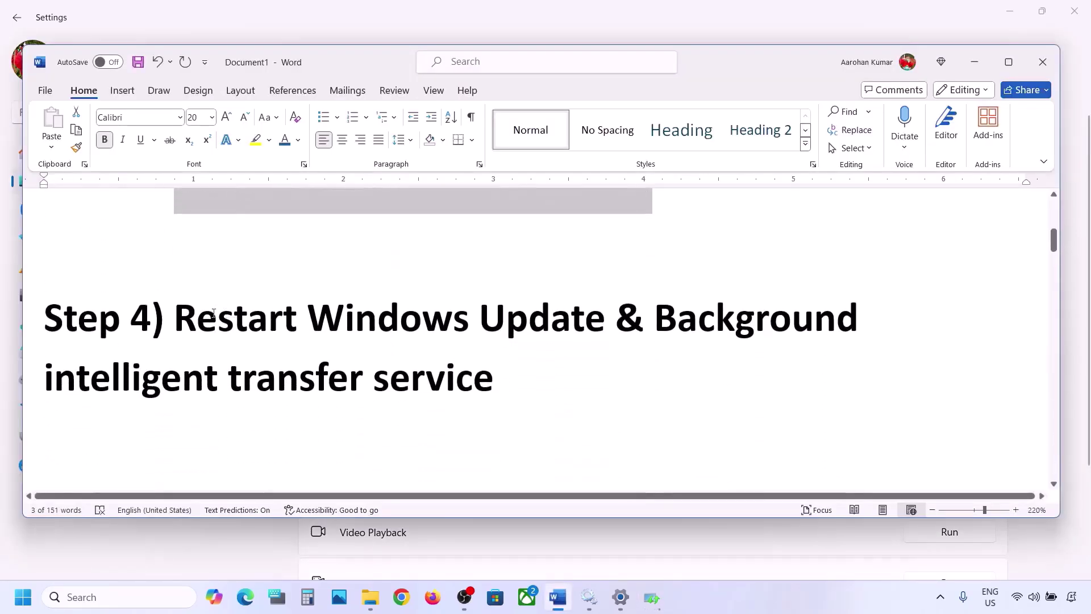
pyautogui.moveTo(180, 318); pyautogui.dragTo(467, 369)
# Search Windows for "services" and open the Services console.
pyautogui.click(95, 598)
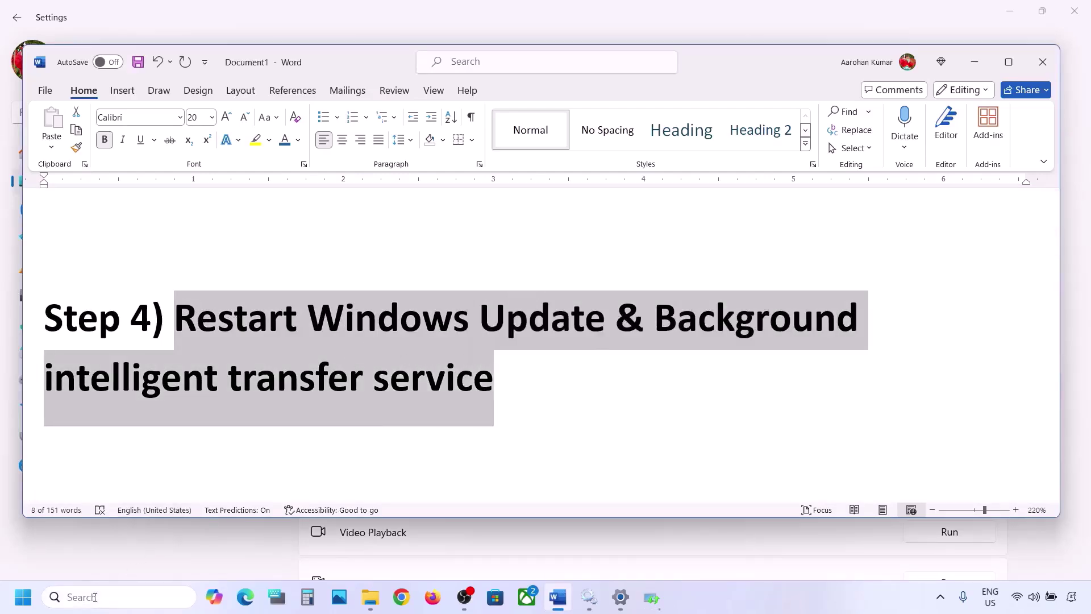
pyautogui.write('services')
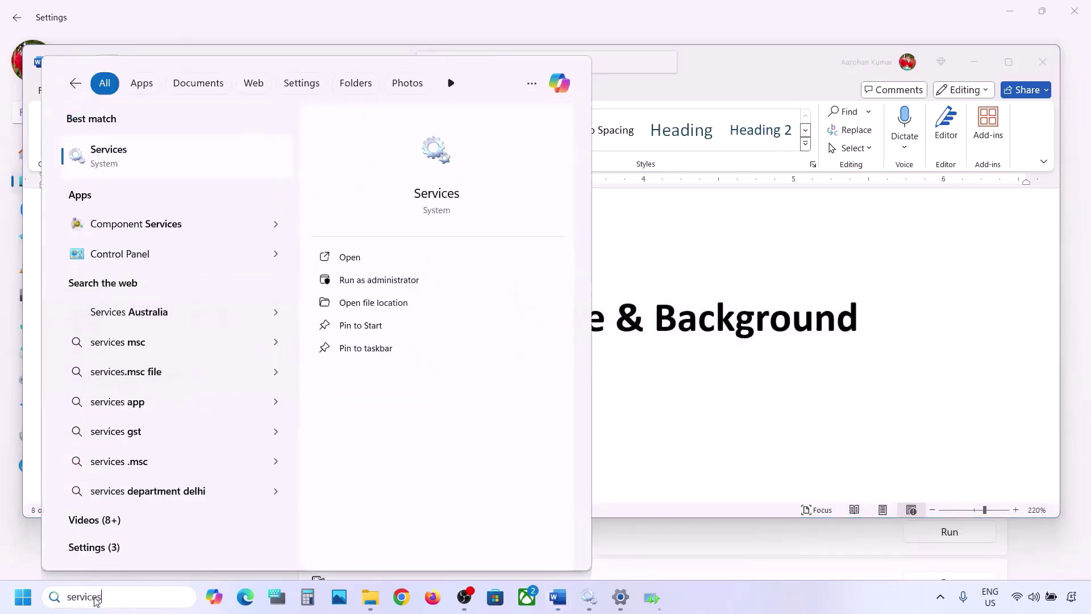
pyautogui.press('Return')
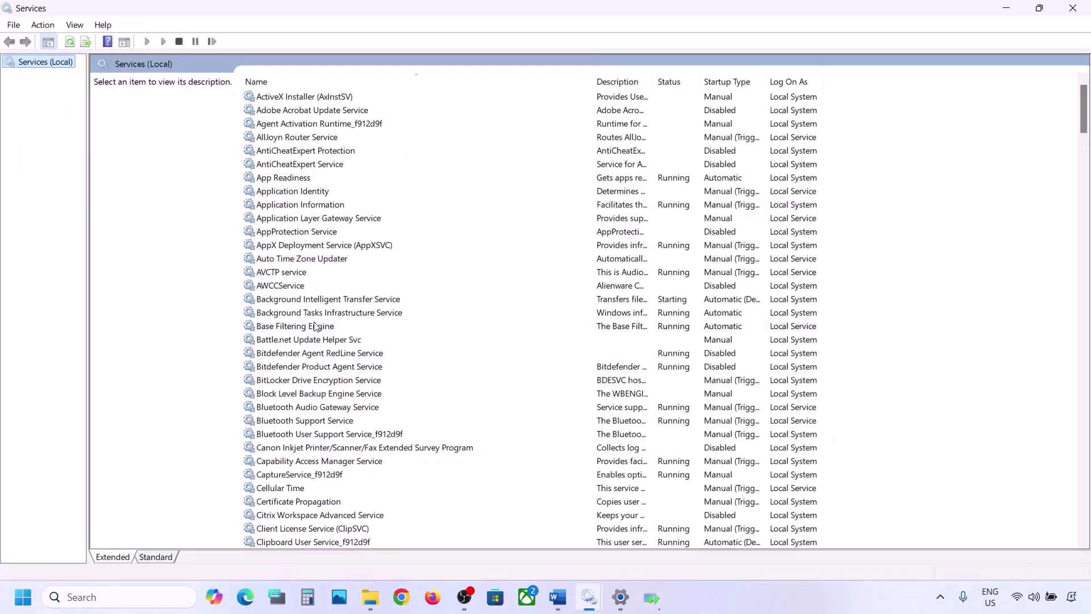
# Set the Windows Update service's startup type to Automatic and restart the service.
pyautogui.click(315, 327)
pyautogui.press('w')
pyautogui.scroll(-8, 355, 437)
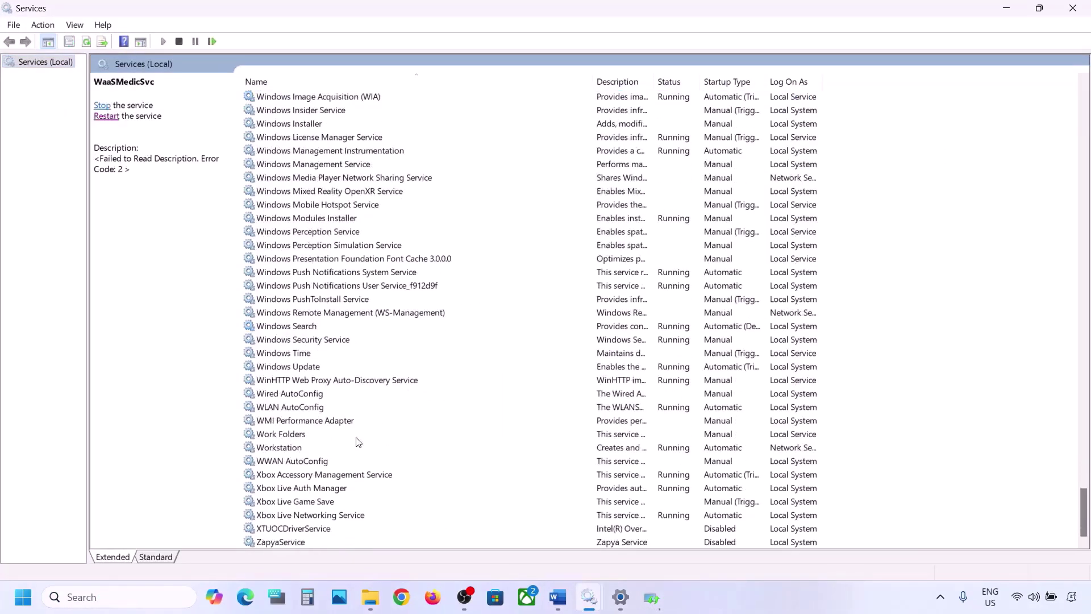
pyautogui.click(297, 368)
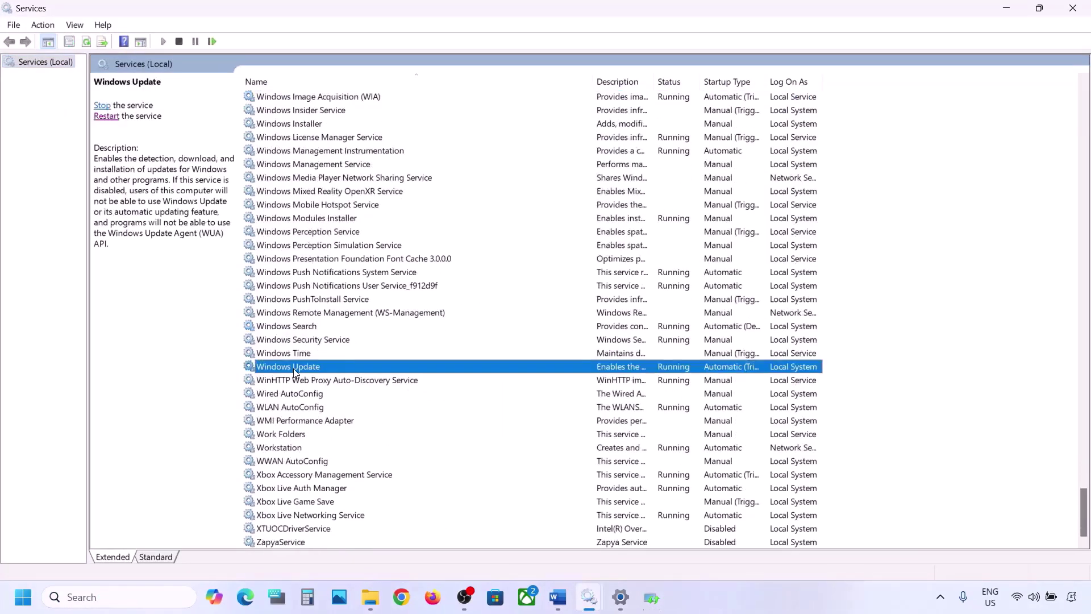
pyautogui.doubleClick(358, 369)
pyautogui.click(538, 284)
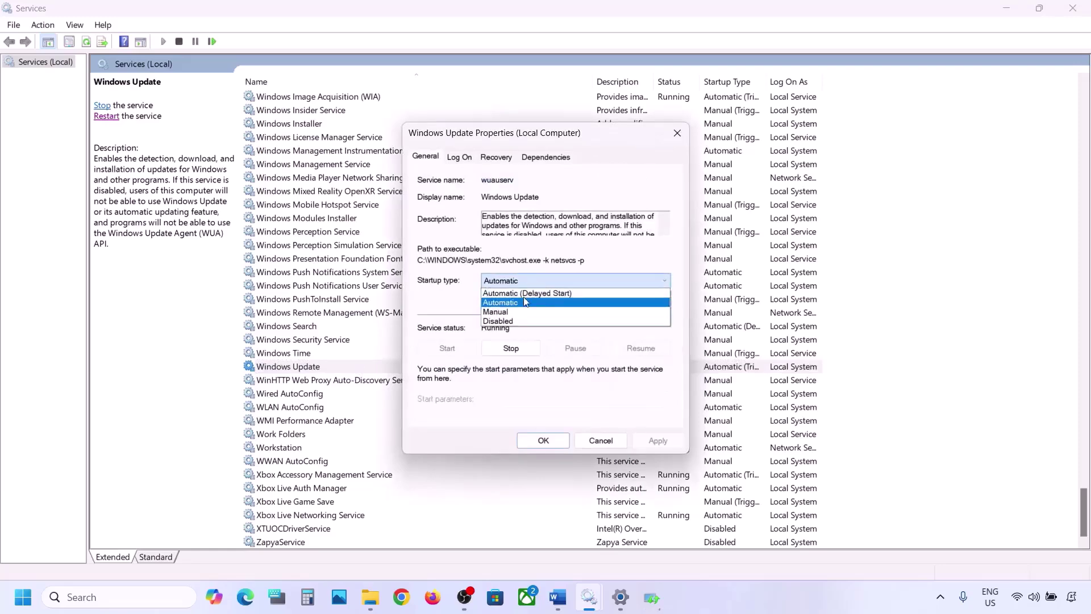
pyautogui.click(522, 305)
pyautogui.click(641, 441)
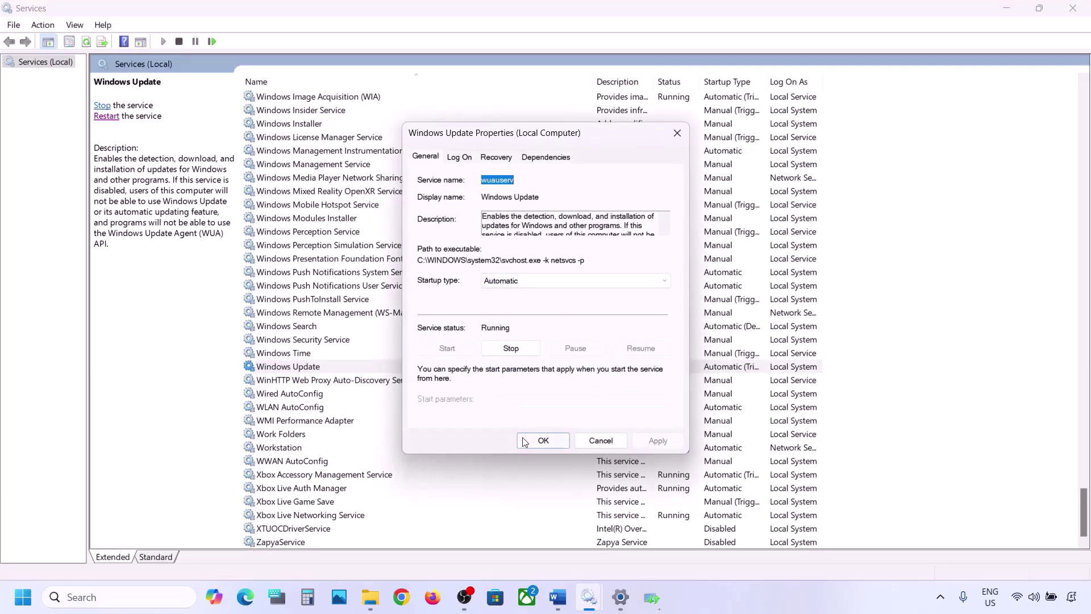
pyautogui.click(543, 441)
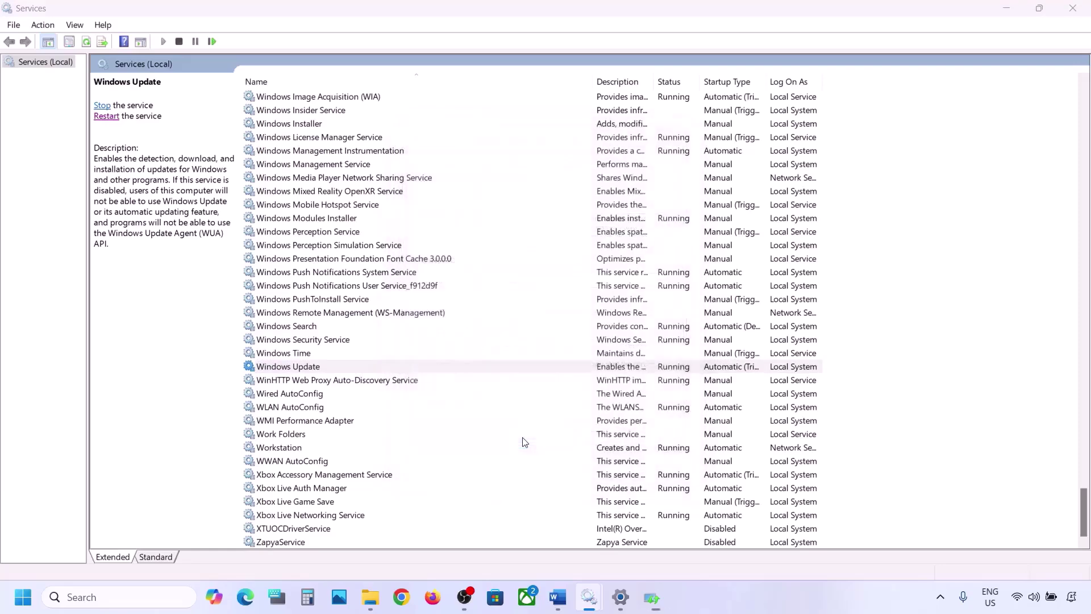
pyautogui.rightClick(296, 370)
pyautogui.click(343, 437)
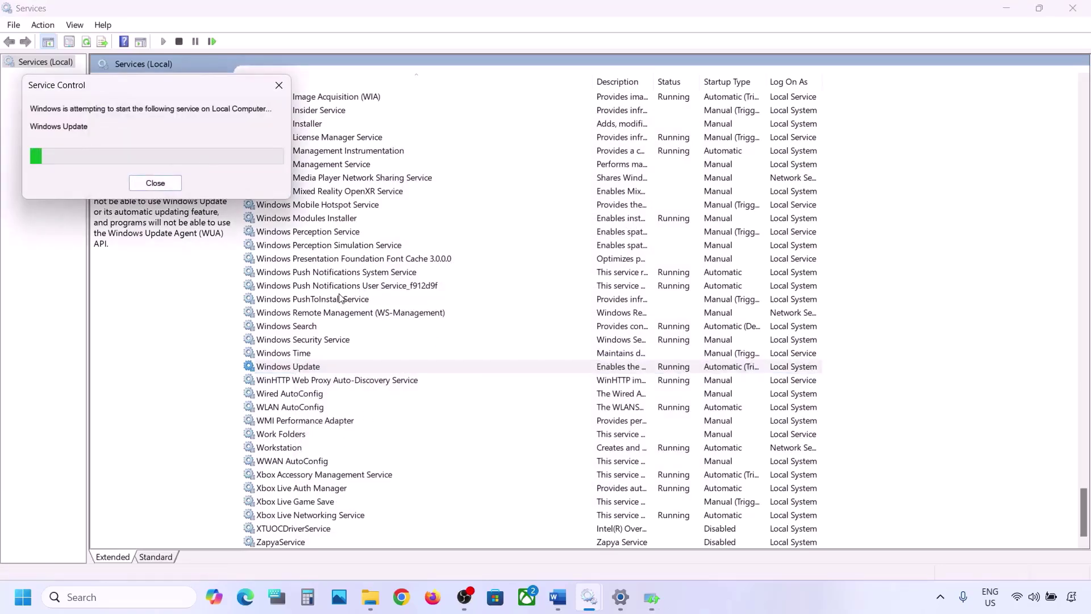
# Set the Background Intelligent Transfer Service's startup type to Automatic and restart the service.
pyautogui.click(321, 286)
pyautogui.press('b')
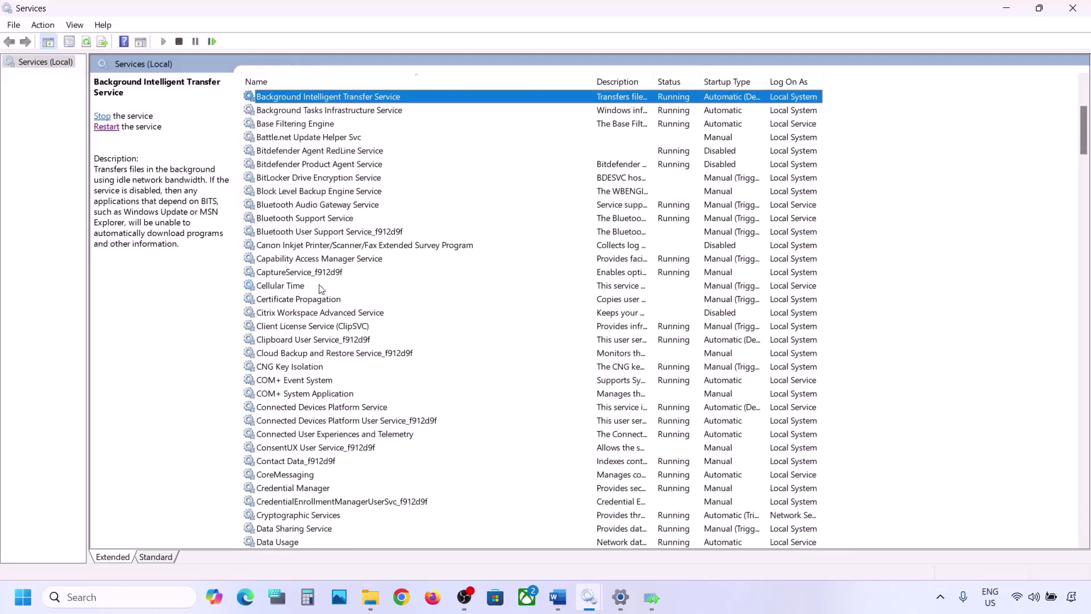
pyautogui.scroll(3, 328, 229)
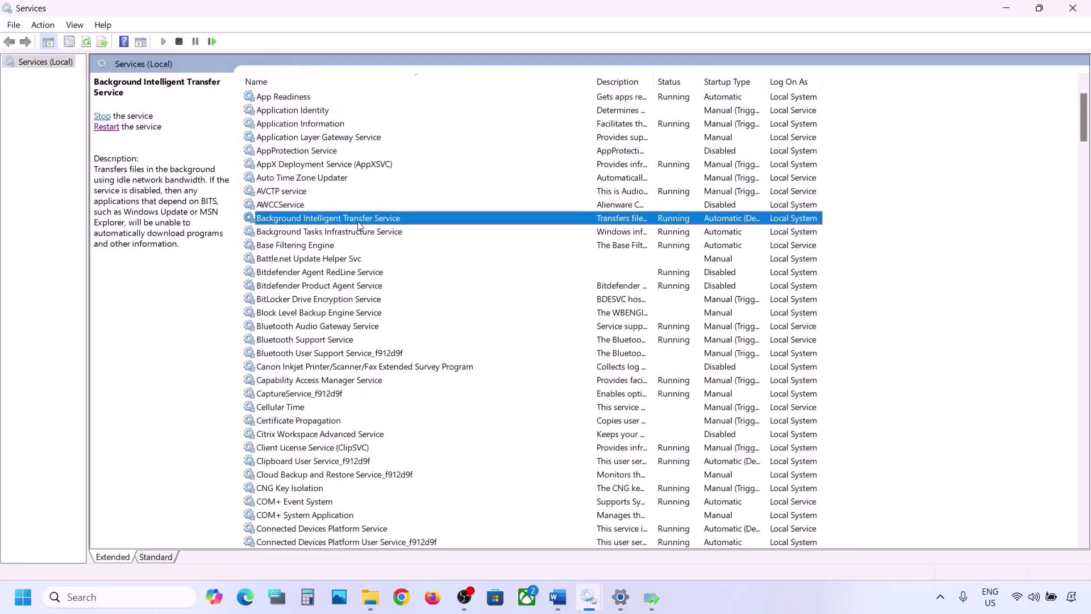
pyautogui.doubleClick(359, 226)
pyautogui.click(500, 280)
pyautogui.click(508, 303)
pyautogui.click(657, 440)
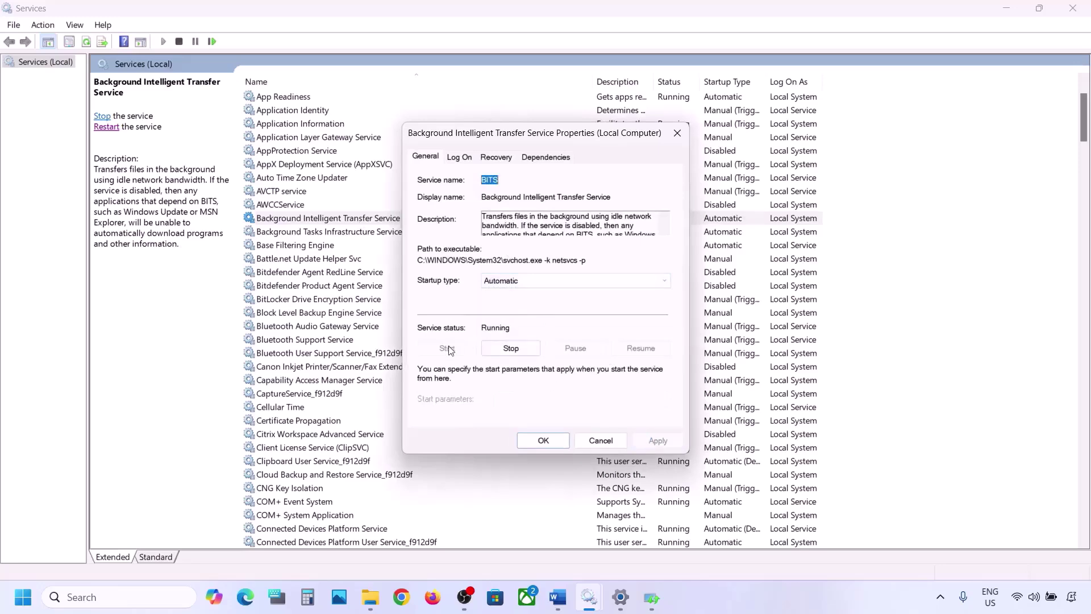
pyautogui.click(544, 441)
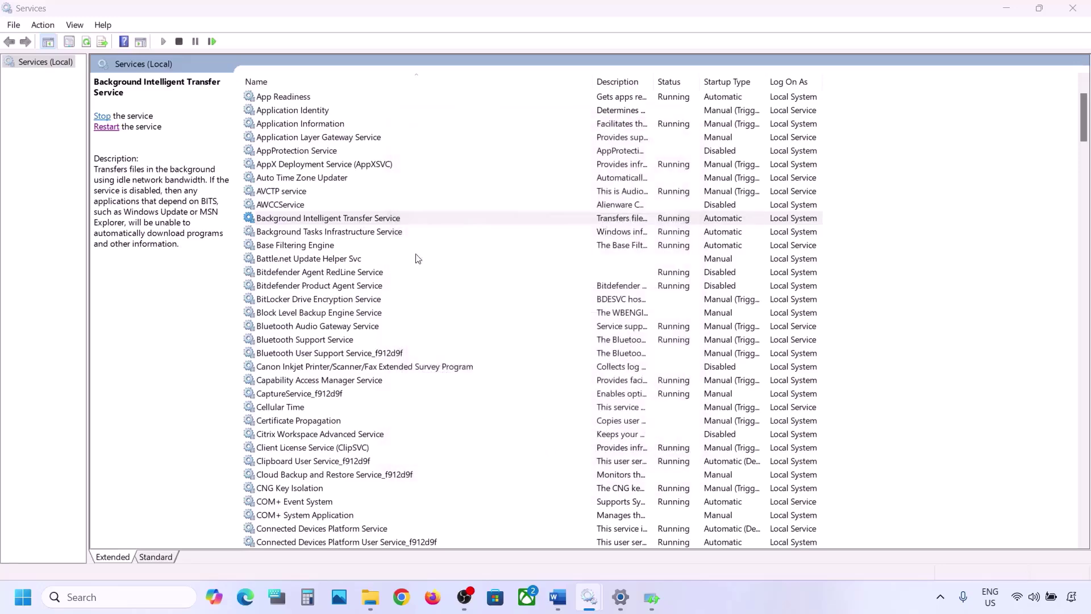
pyautogui.rightClick(335, 222)
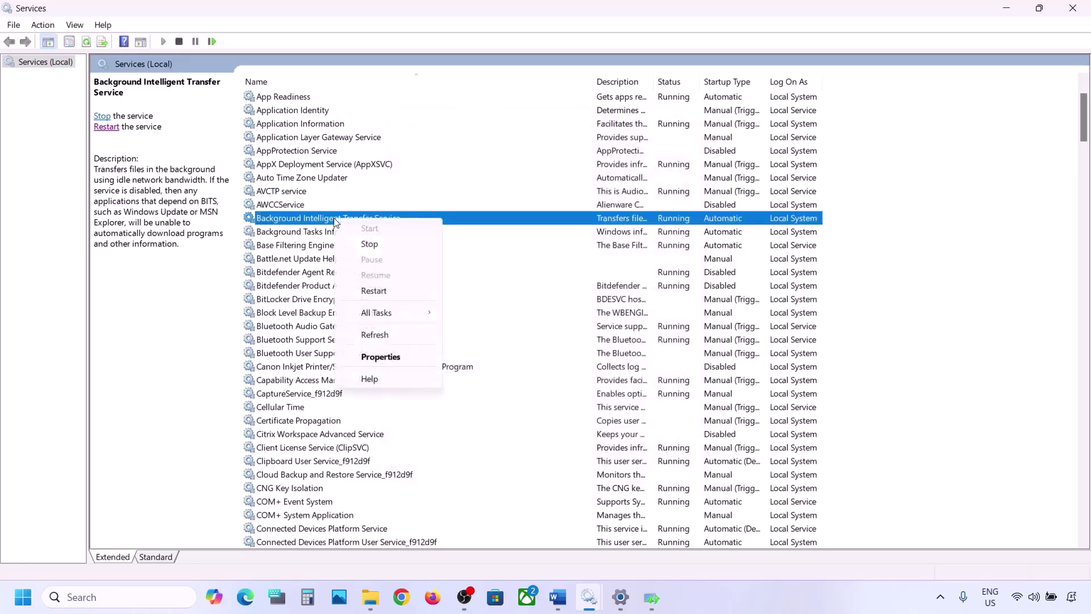
pyautogui.click(374, 291)
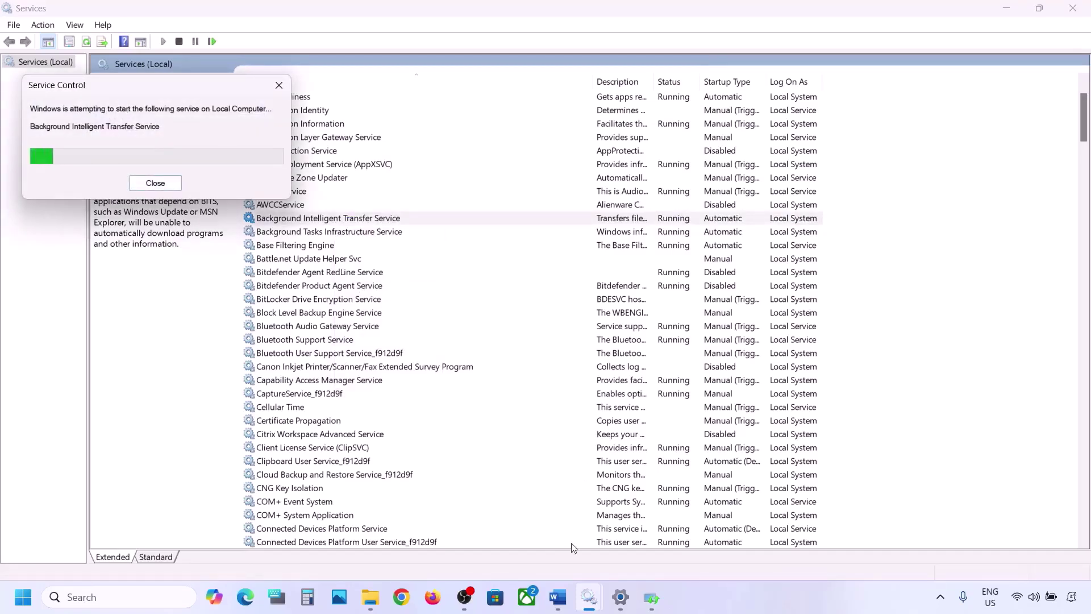
# Switch to the Word document and copy the Windows 11 download link under Step 5, Use Windows 11 Installation Assistant.
pyautogui.moveTo(562, 601)
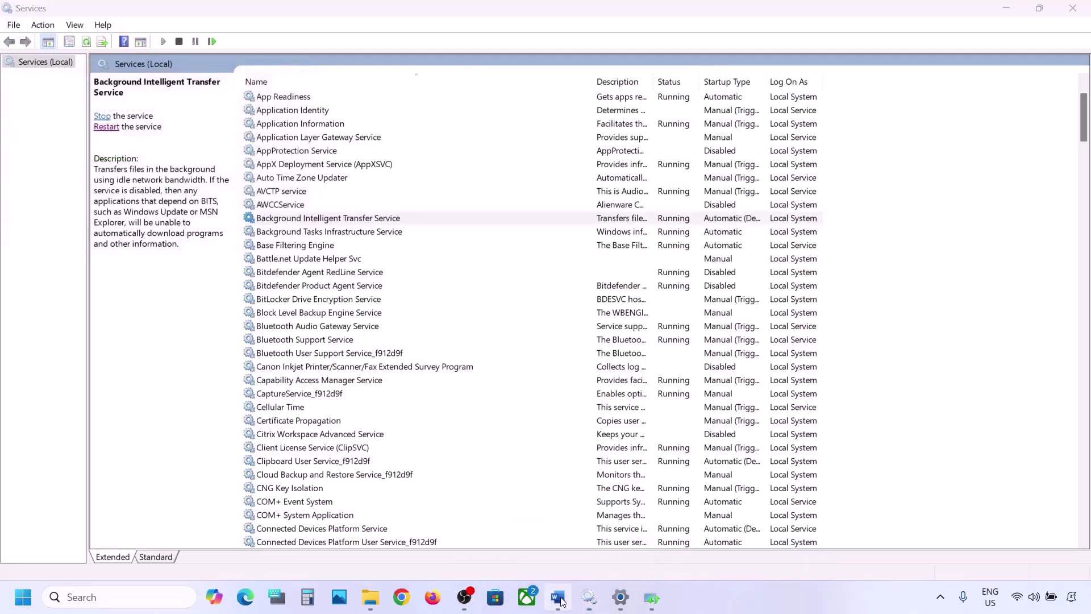
pyautogui.click(559, 598)
pyautogui.scroll(-5, 524, 409)
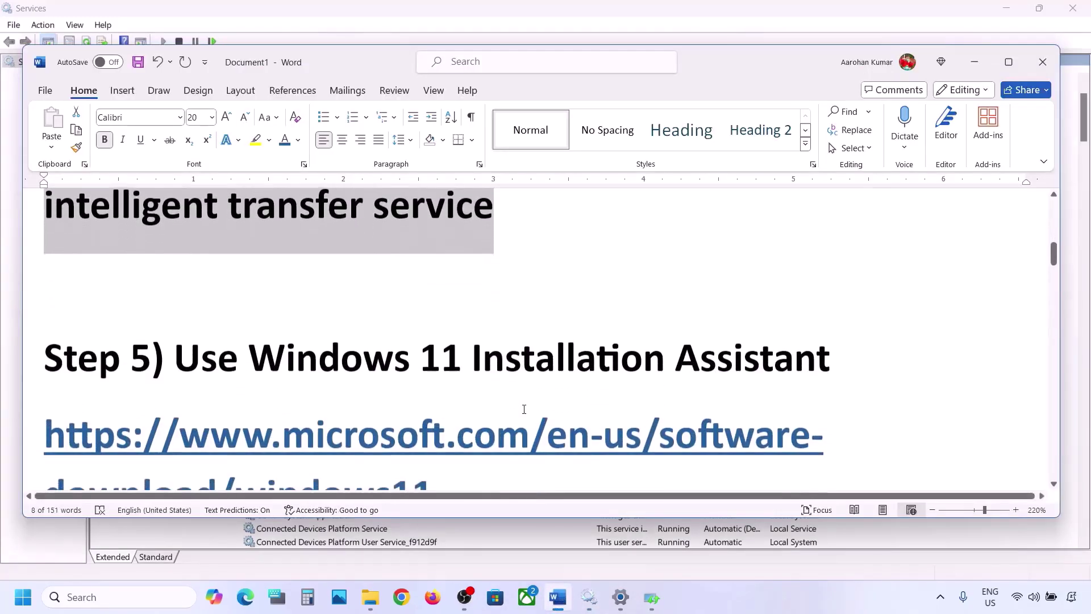
pyautogui.moveTo(453, 424); pyautogui.dragTo(45, 363)
pyautogui.rightClick(45, 363)
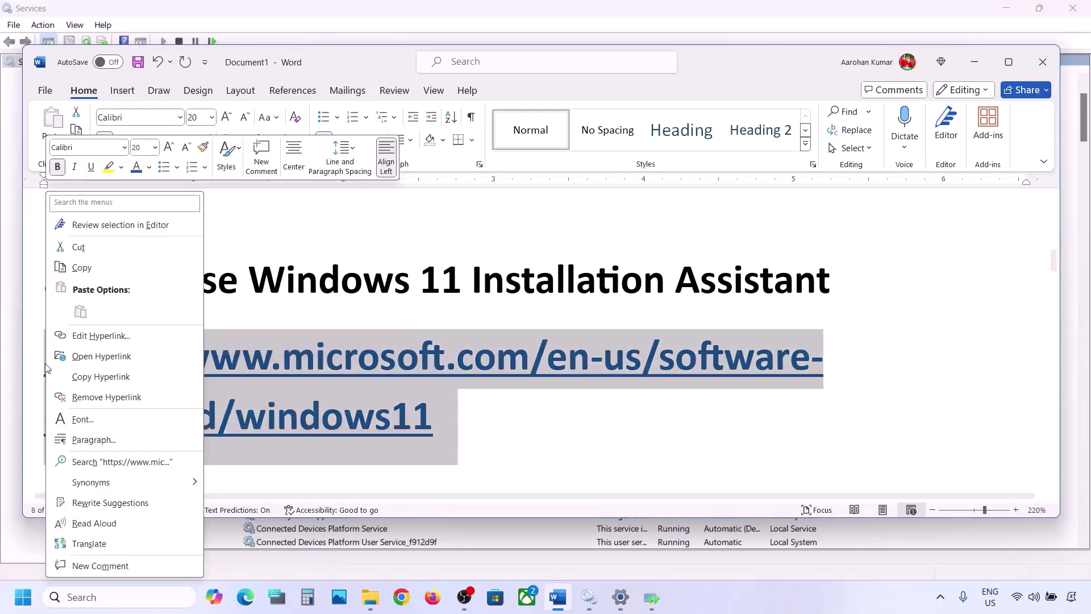
pyautogui.click(106, 266)
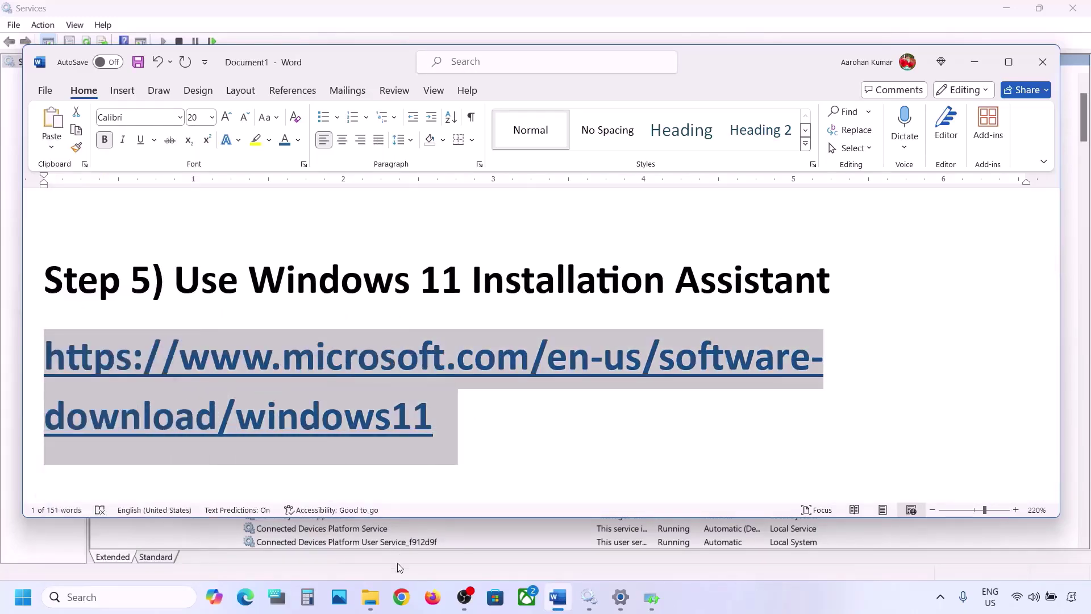
# Switch to Chrome, open the copied Windows 11 download link, download and run the Windows 11 Installation Assistant, and minimize its window.
pyautogui.click(401, 597)
pyautogui.hotkey('ctrl', 'v')
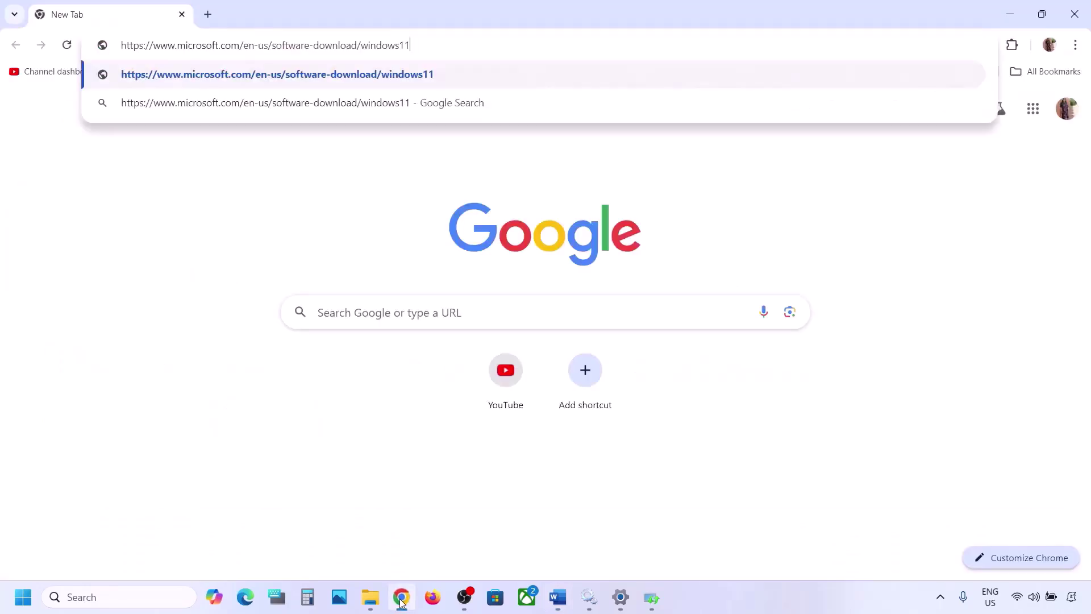
pyautogui.press('Return')
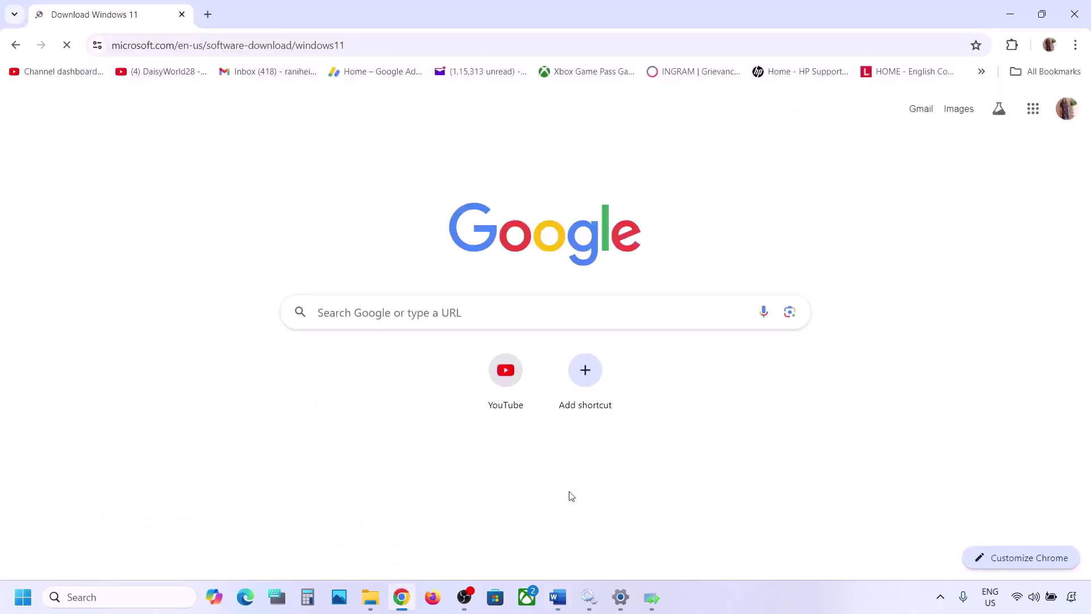
pyautogui.scroll(-1, 463, 382)
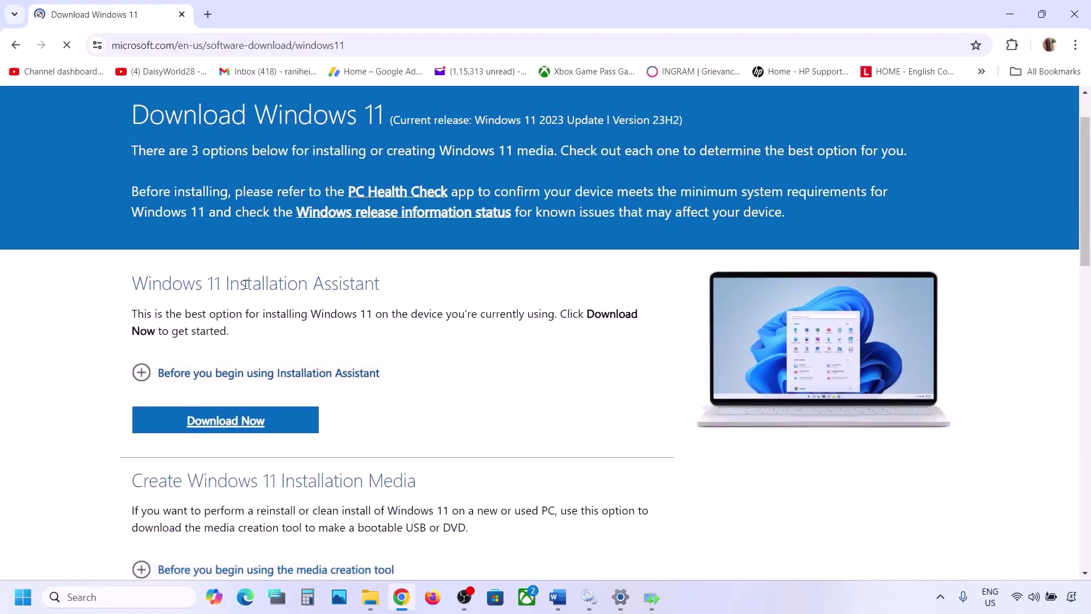
pyautogui.click(232, 420)
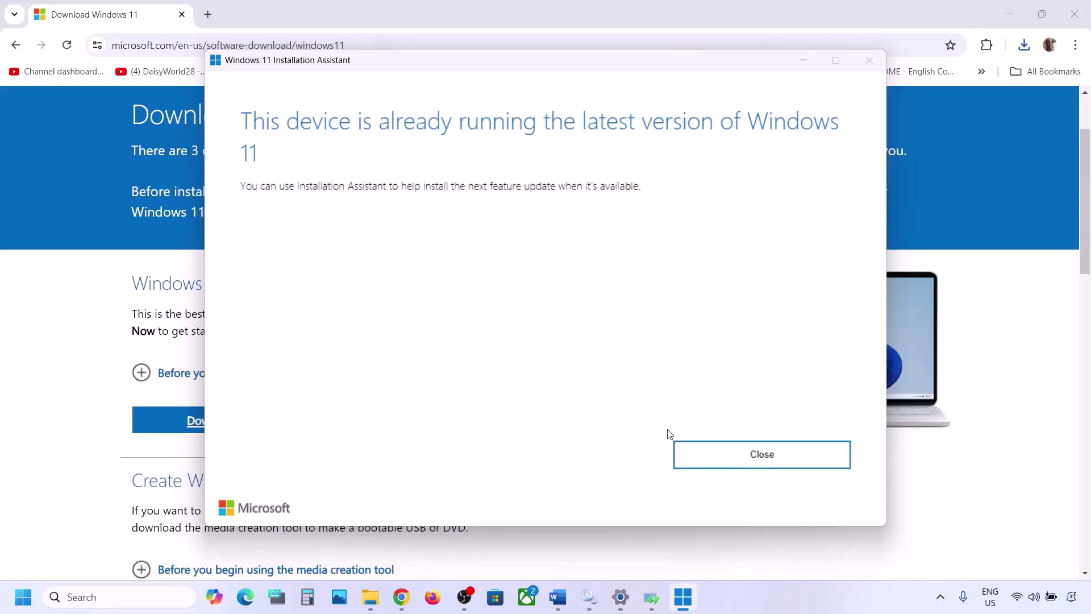
pyautogui.click(802, 60)
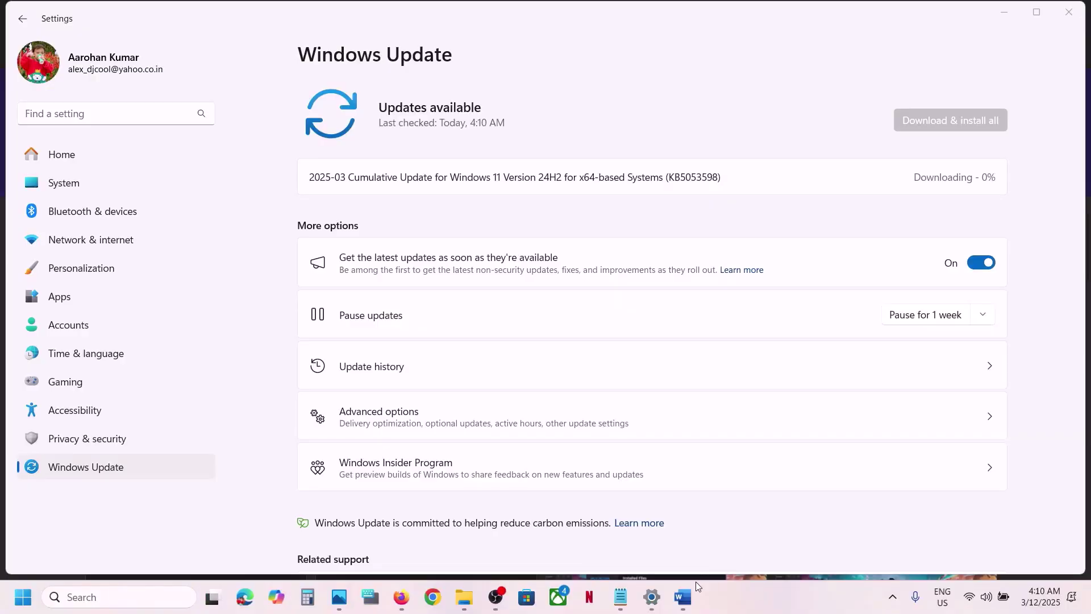
# Open the Step 6 Microsoft Update Catalog link from the Word document, and copy the update number KB5053598 from Windows Update in Settings.
pyautogui.click(684, 598)
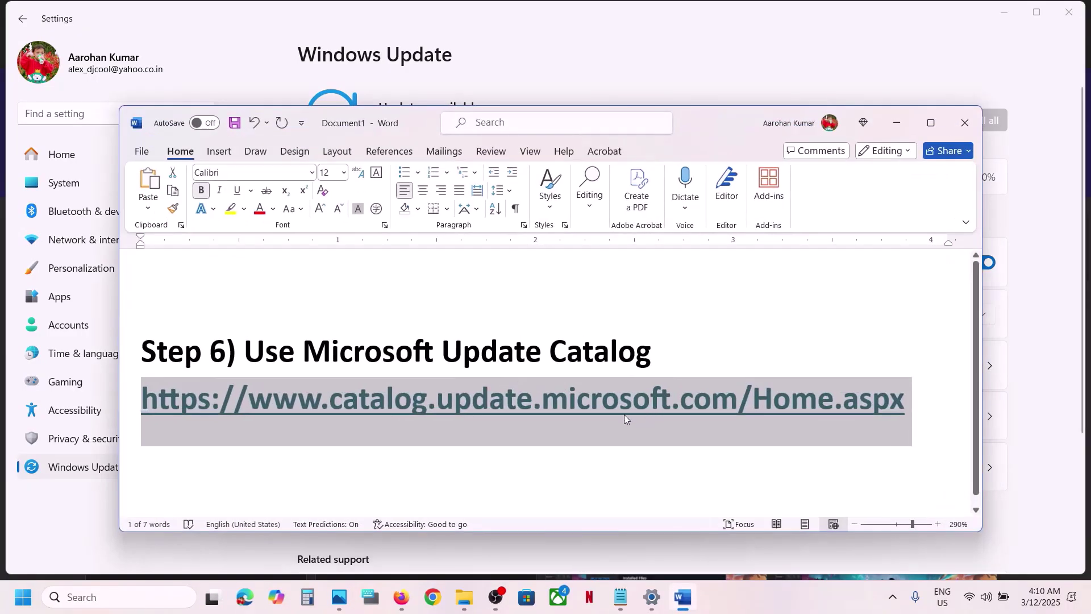
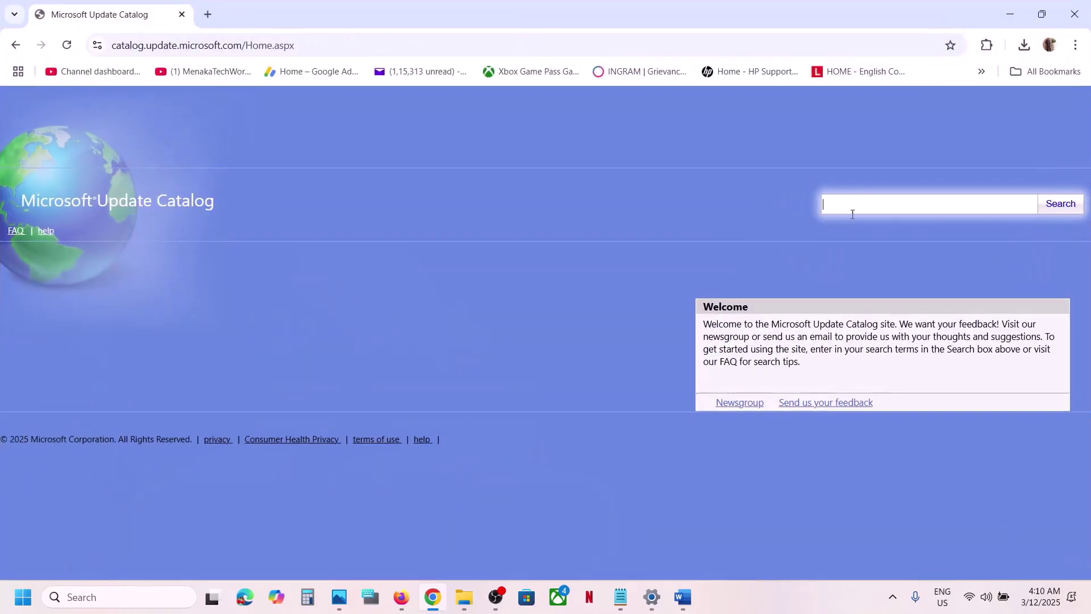
pyautogui.click(651, 597)
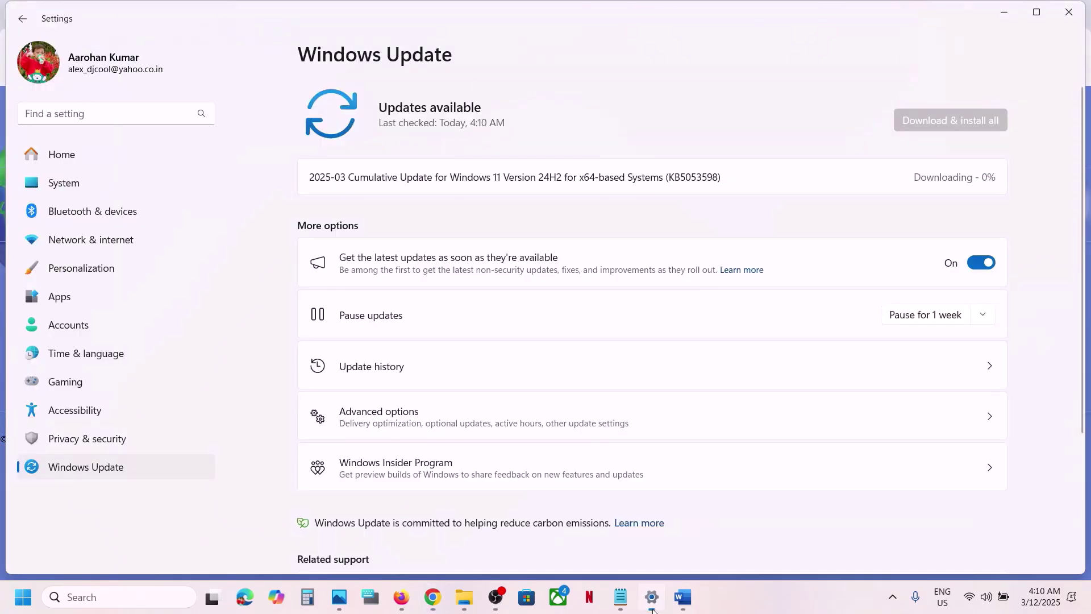
pyautogui.doubleClick(701, 178)
pyautogui.click(701, 178)
pyautogui.doubleClick(701, 178)
pyautogui.hotkey('ctrl', 'c')
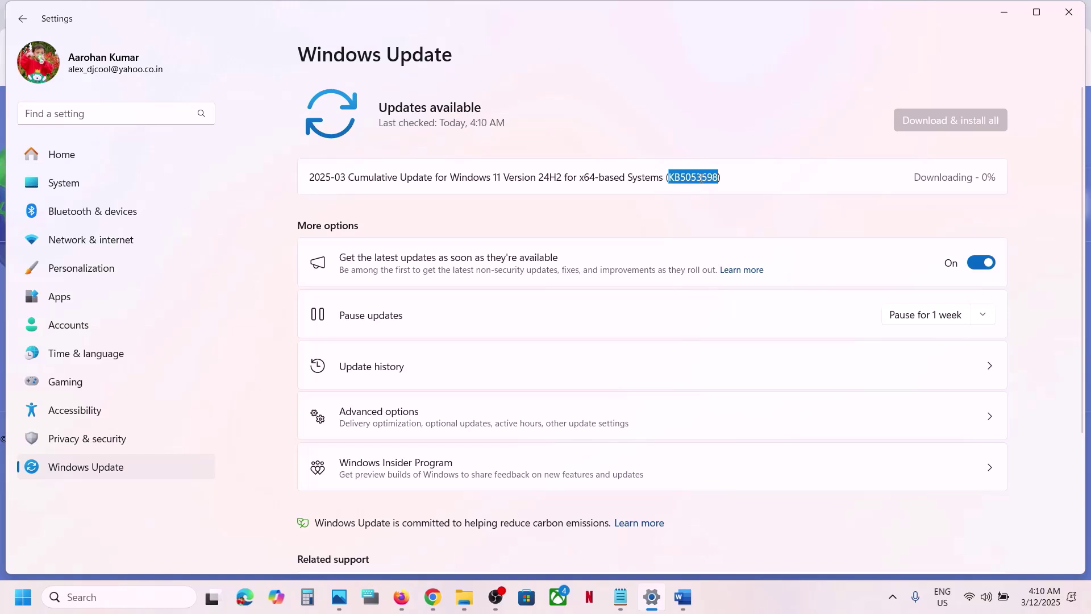
pyautogui.click(701, 178)
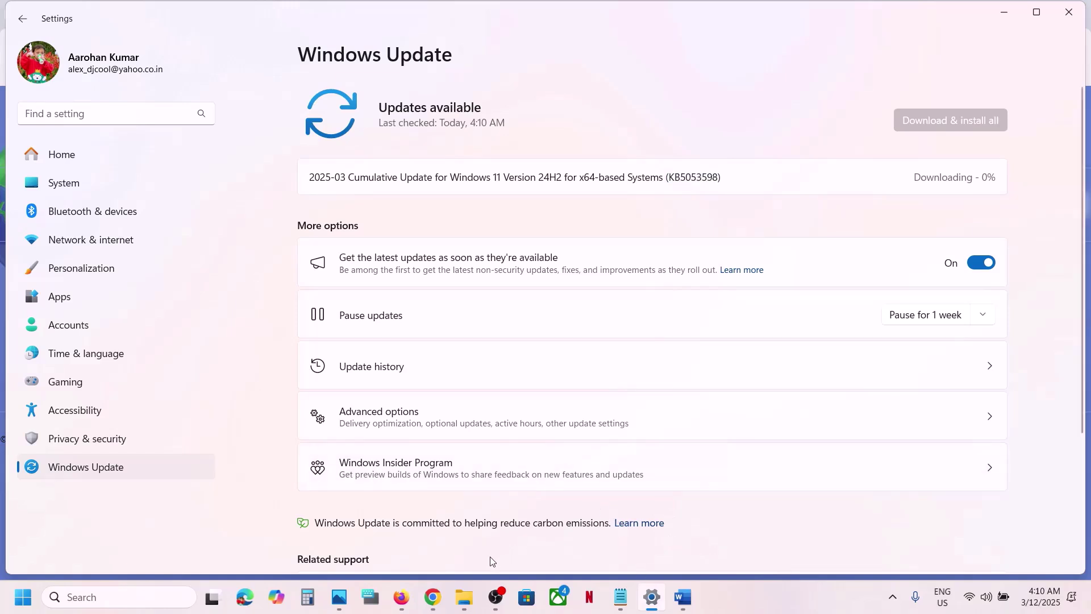
# Return to the Microsoft Update Catalog in Chrome and search for KB5053598.
pyautogui.click(433, 596)
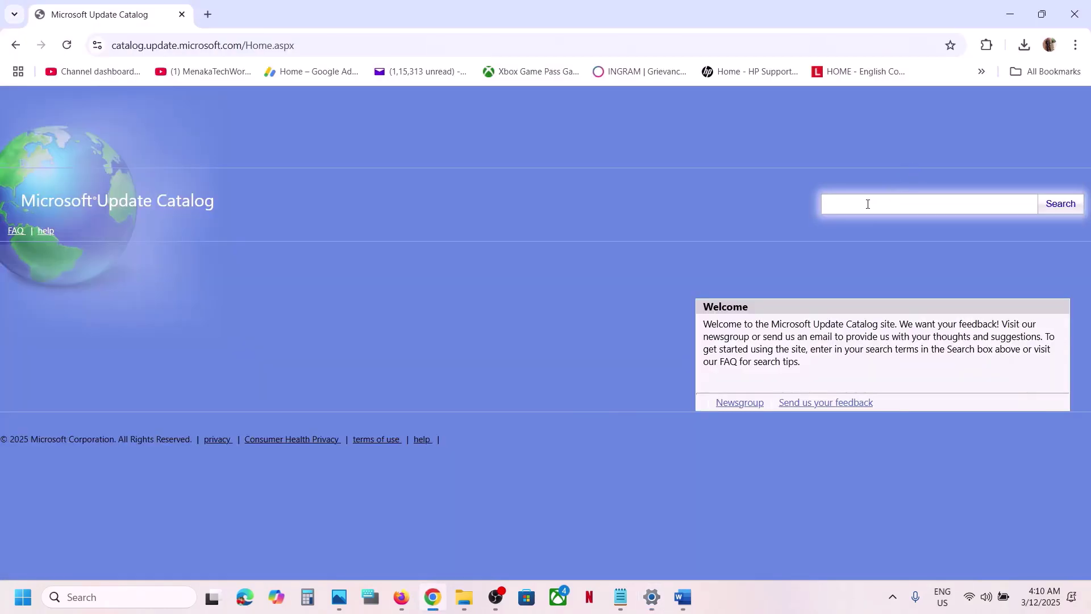
pyautogui.hotkey('ctrl', 'v')
pyautogui.click(1060, 204)
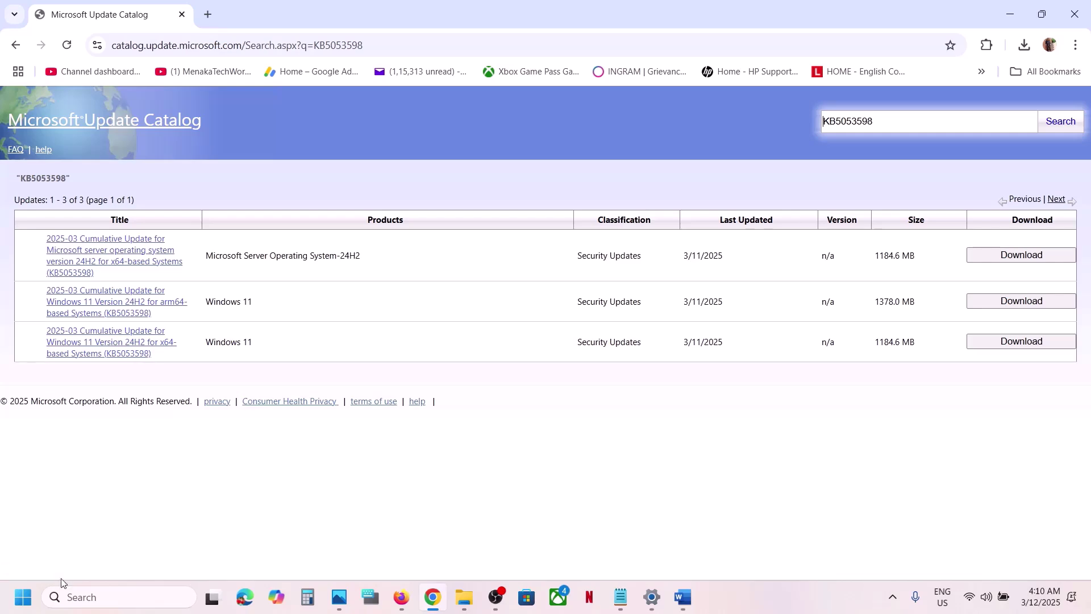
# Open the System About page in Settings and check the system type under Device specifications.
pyautogui.click(23, 596)
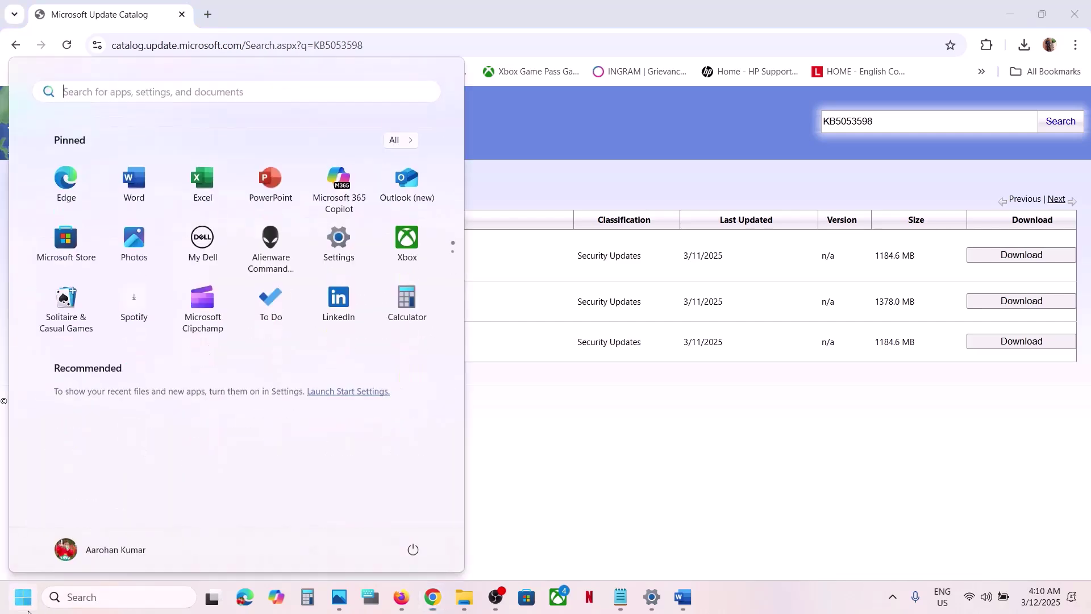
pyautogui.click(332, 234)
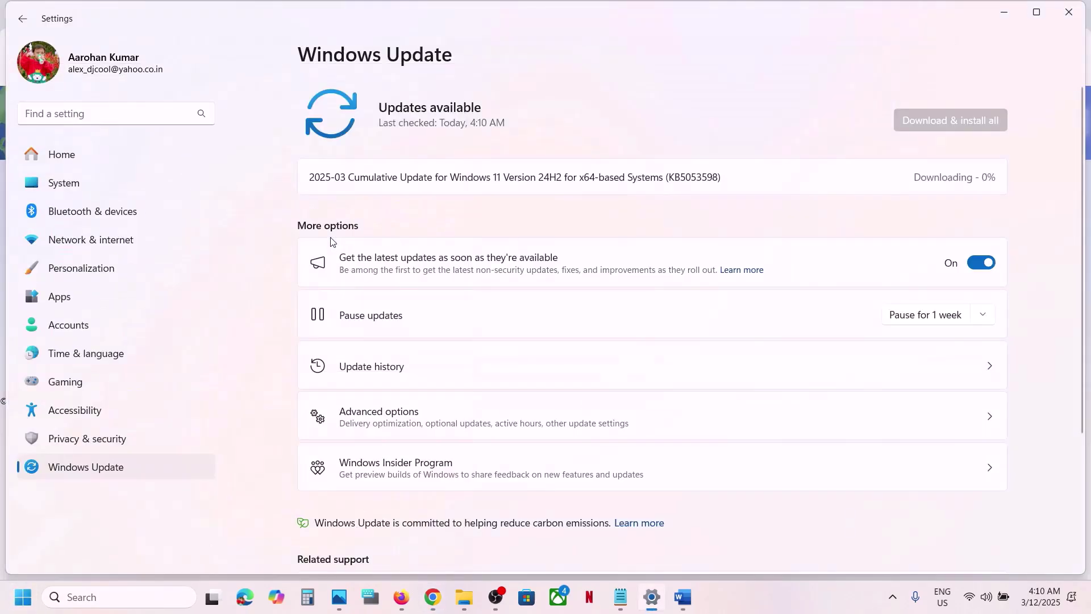
pyautogui.click(71, 183)
pyautogui.scroll(-10, 504, 281)
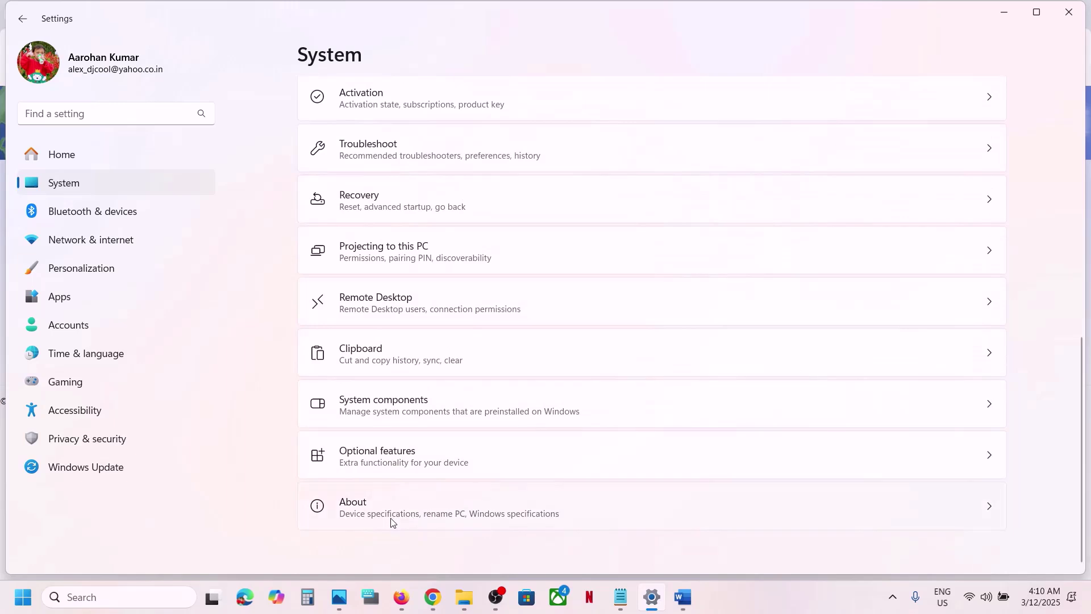
pyautogui.click(391, 521)
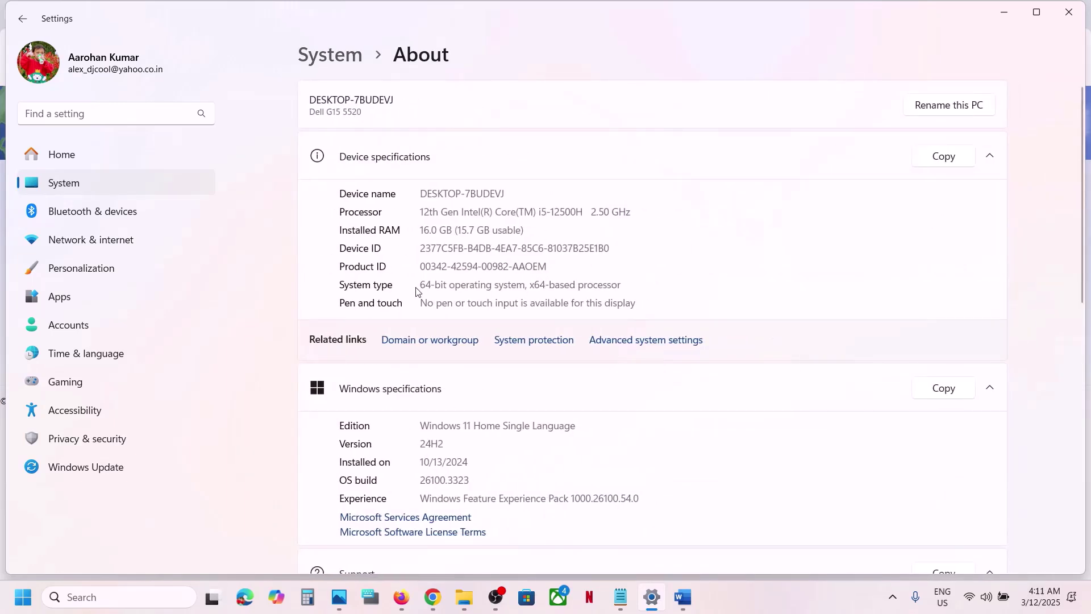
pyautogui.moveTo(424, 286); pyautogui.dragTo(619, 285)
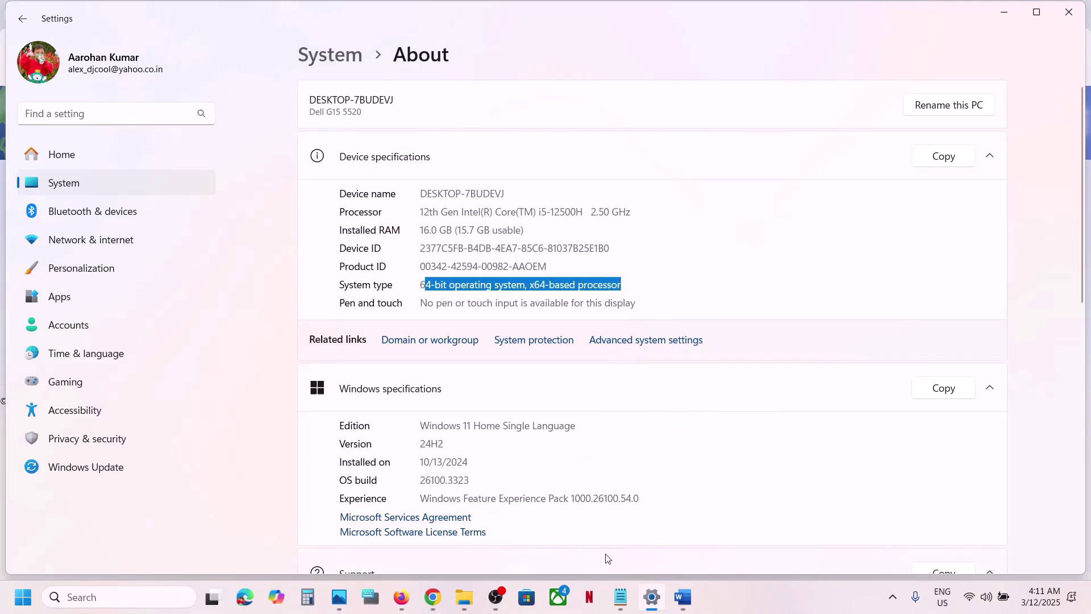
# Back in Chrome, download the KB5053598 x64 .msu file of the Windows 11 Version 24H2 x64 update and check its download progress.
pyautogui.click(441, 598)
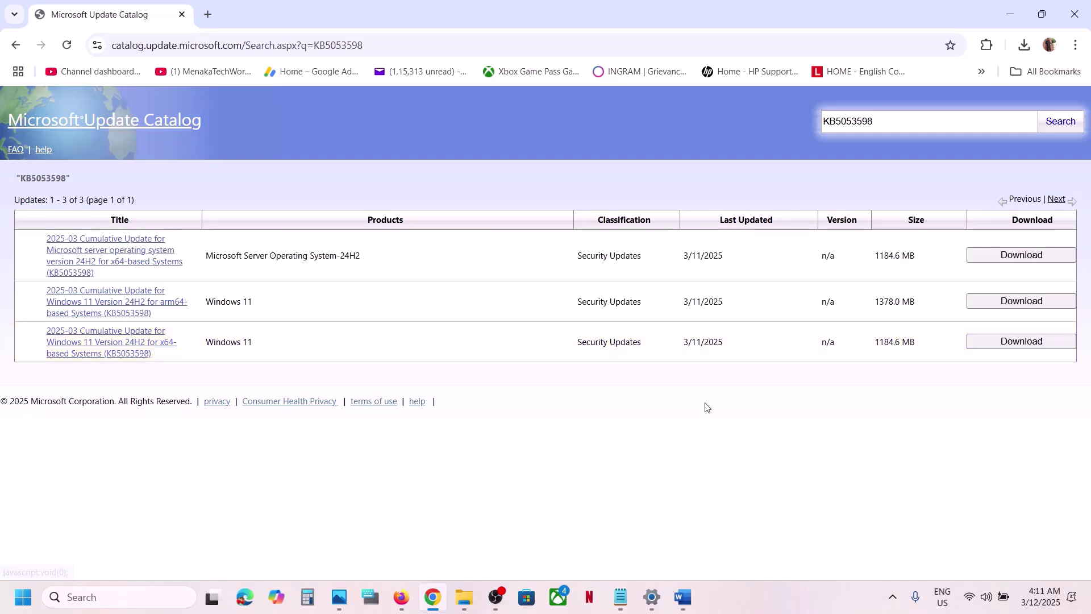
pyautogui.click(1001, 347)
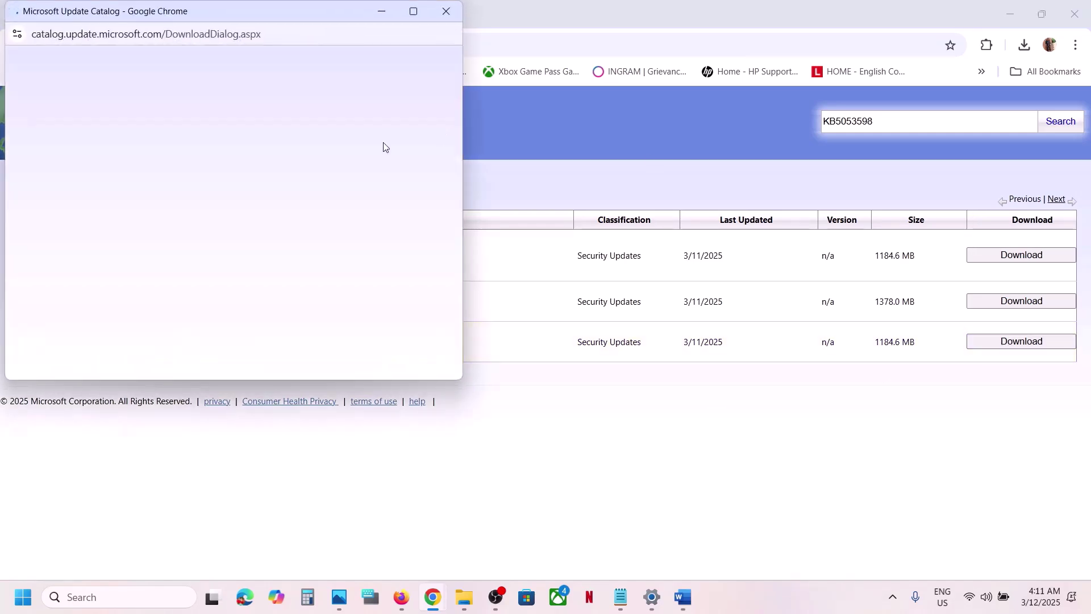
pyautogui.moveTo(236, 16); pyautogui.dragTo(487, 121)
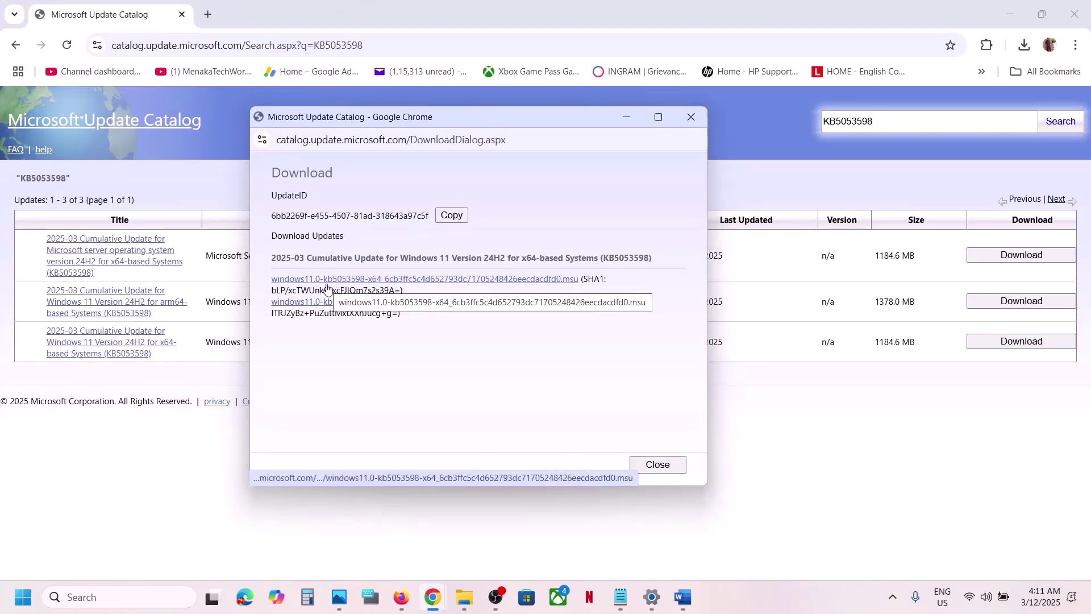
pyautogui.click(413, 281)
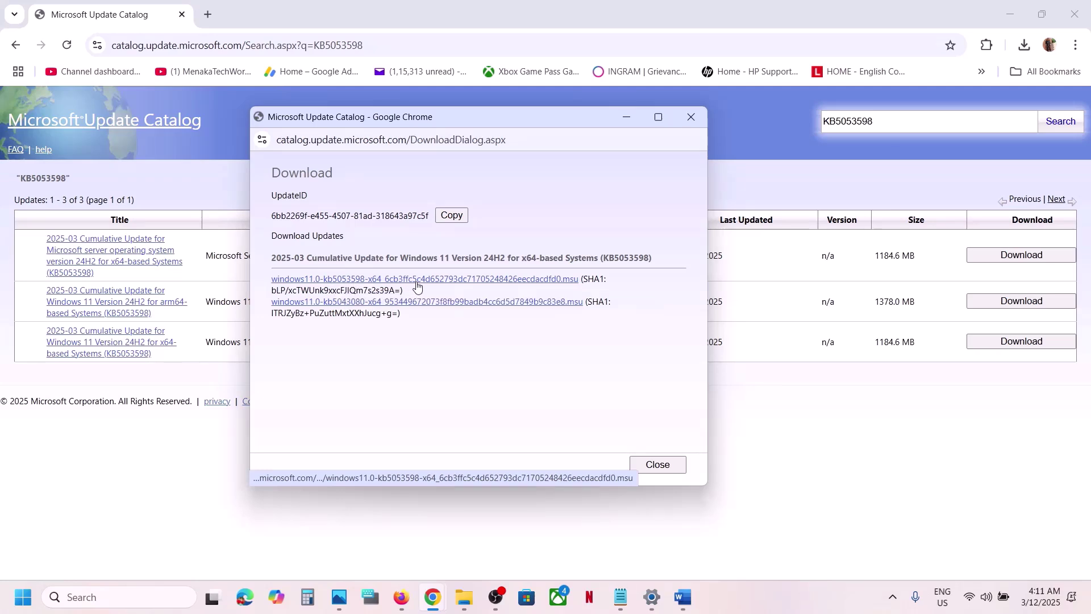
pyautogui.click(695, 139)
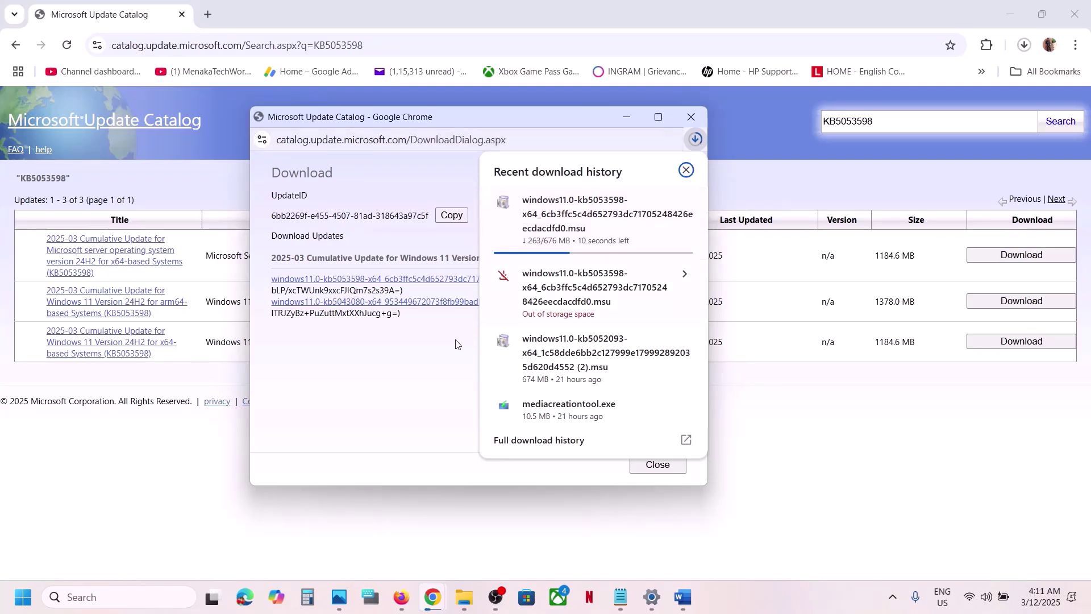
pyautogui.click(435, 359)
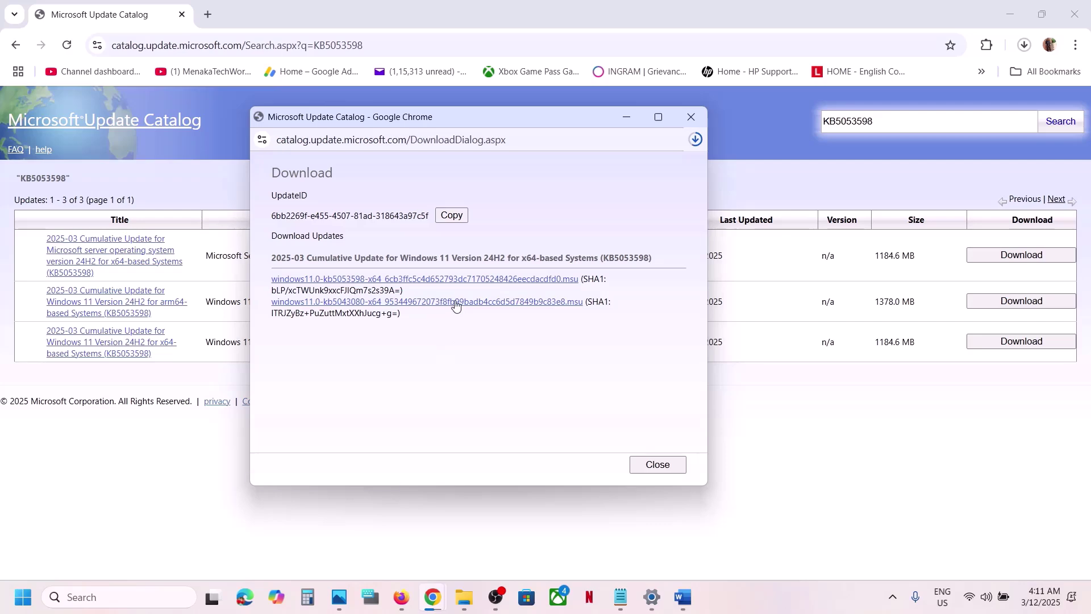
# In the Word document's Reset Windows Update Components section, copy the commands from "SC config trustedinstaller start=auto" through "net start appidsvc".
pyautogui.click(788, 607)
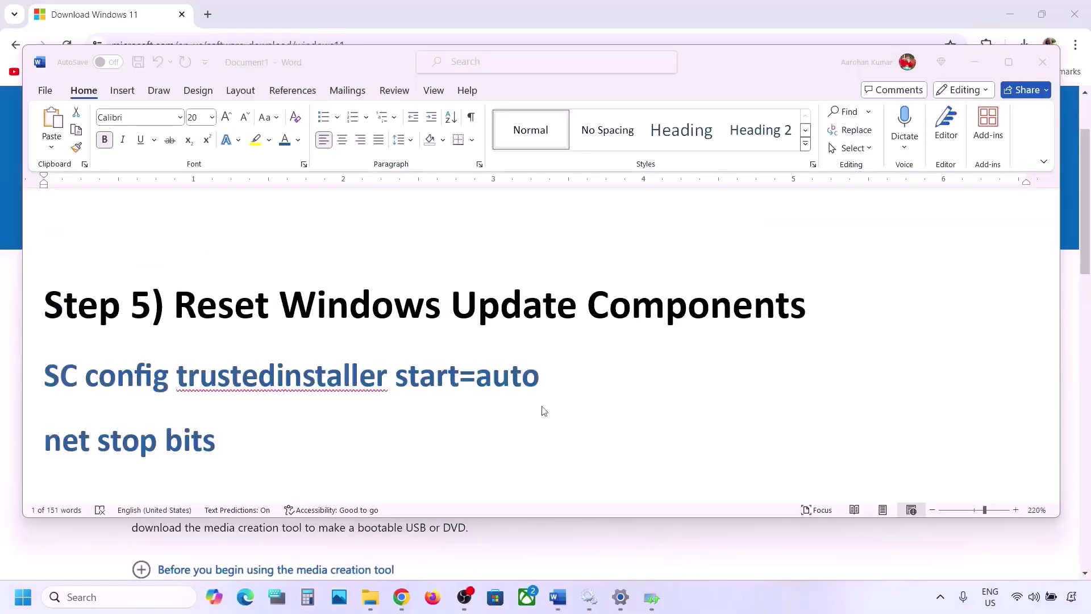
pyautogui.click(181, 300)
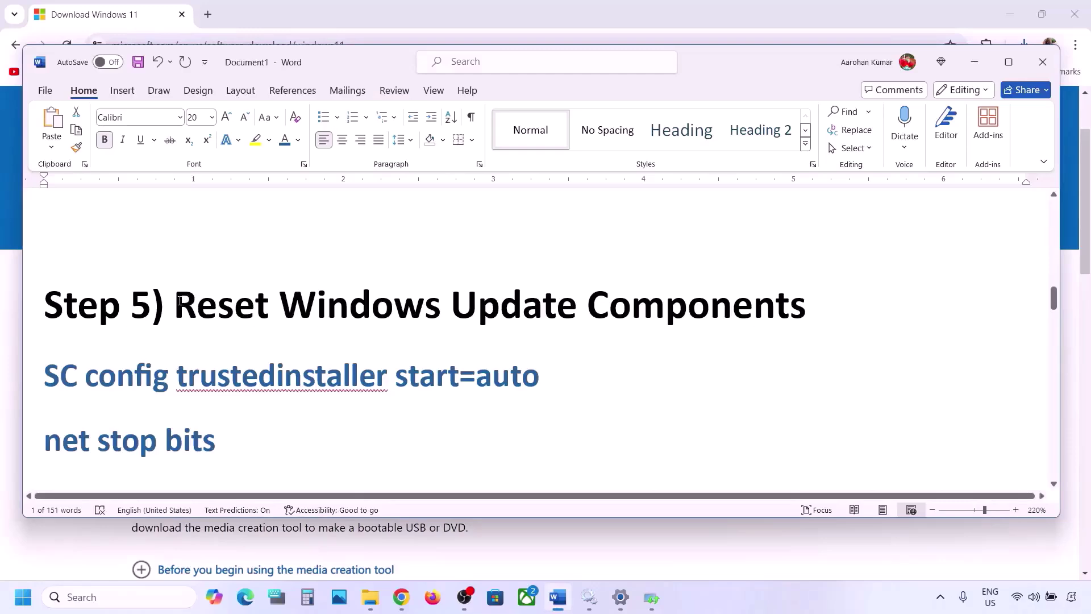
pyautogui.moveTo(180, 300); pyautogui.dragTo(804, 310)
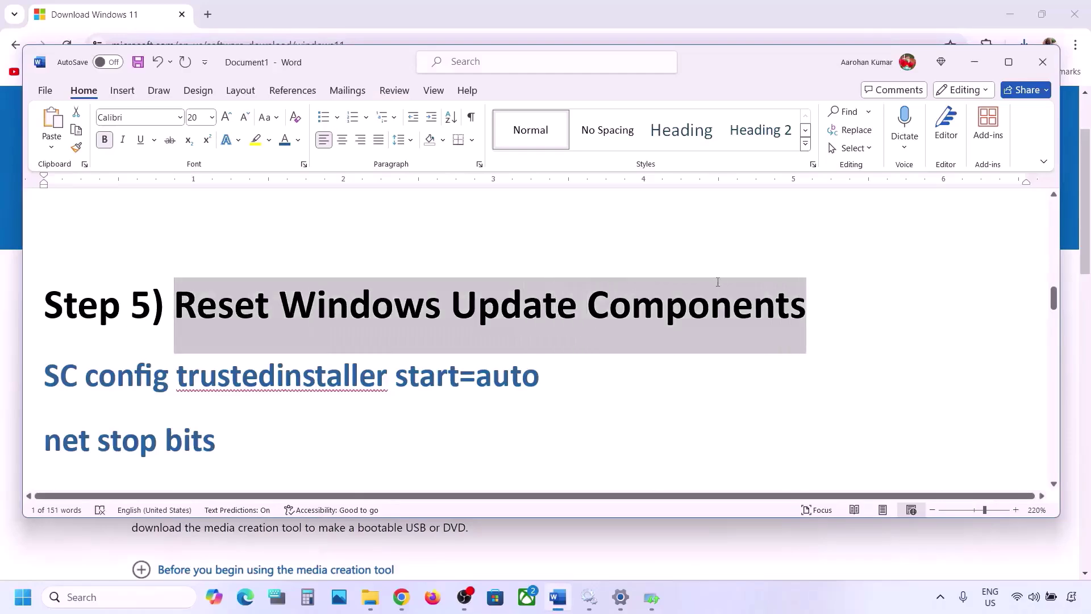
pyautogui.click(46, 373)
pyautogui.hotkey('shift', 'Down')
pyautogui.hotkey('shift', 'Down')
pyautogui.hotkey('shift', 'Down')
pyautogui.hotkey('shift', 'Down')
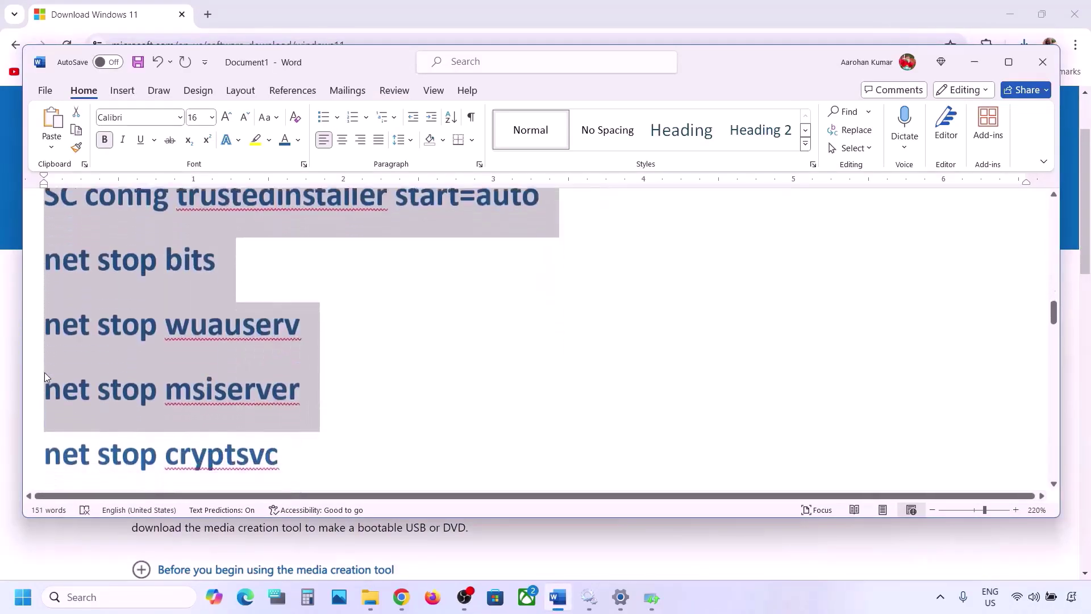
pyautogui.hotkey('shift', 'Down')
pyautogui.hotkey('shift', 'Down')
pyautogui.hotkey('shift', 'Down')
pyautogui.hotkey('shift', 'Down')
pyautogui.hotkey('shift', 'Down')
pyautogui.hotkey('shift', 'Down')
pyautogui.hotkey('shift', 'Down')
pyautogui.hotkey('shift', 'Down')
pyautogui.hotkey('shift', 'Down')
pyautogui.hotkey('shift', 'Down')
pyautogui.hotkey('shift', 'Down')
pyautogui.hotkey('shift', 'Down')
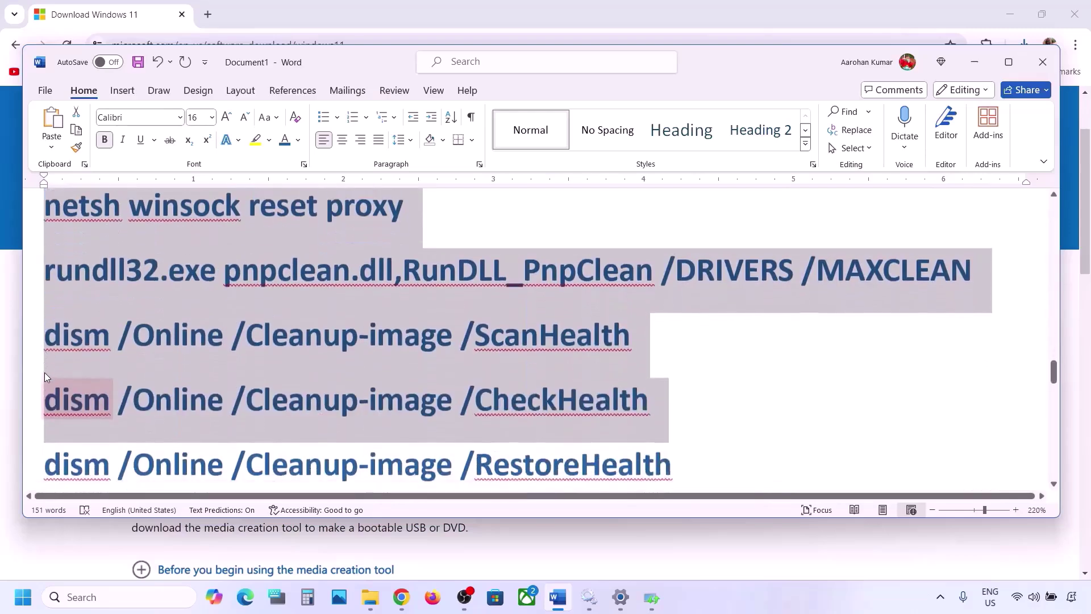
pyautogui.hotkey('shift', 'Down')
pyautogui.hotkey('shift', 'Down')
pyautogui.hotkey('shift', 'Down')
pyautogui.hotkey('shift', 'Down')
pyautogui.hotkey('shift', 'Down')
pyautogui.hotkey('shift', 'Down')
pyautogui.hotkey('shift', 'Down')
pyautogui.hotkey('shift', 'Down')
pyautogui.hotkey('shift', 'Down')
pyautogui.hotkey('shift', 'Down')
pyautogui.hotkey('shift', 'Down')
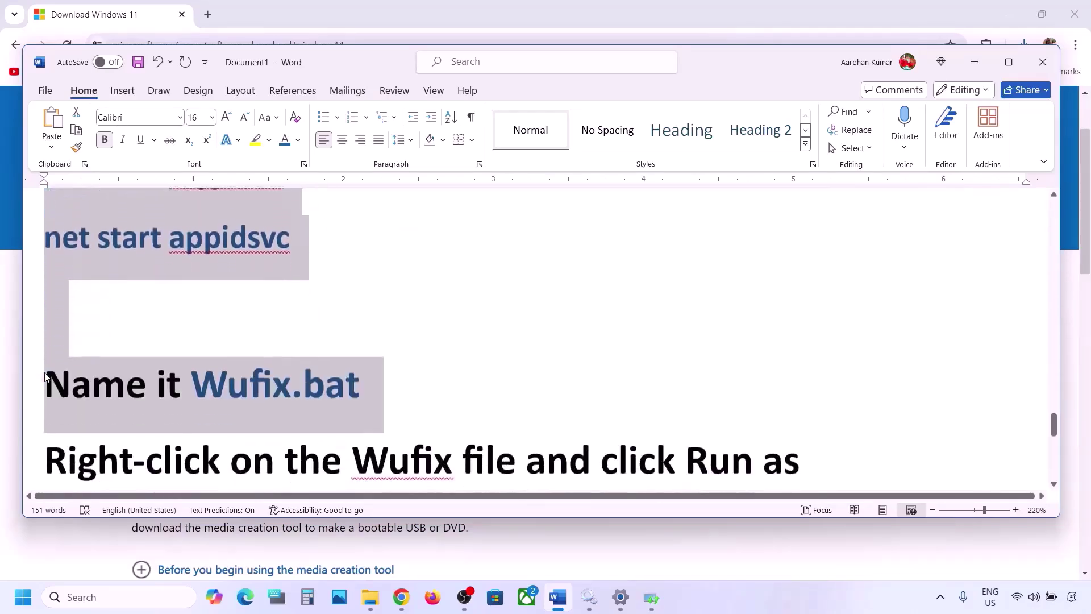
pyautogui.hotkey('shift', 'Up')
pyautogui.hotkey('shift', 'Up')
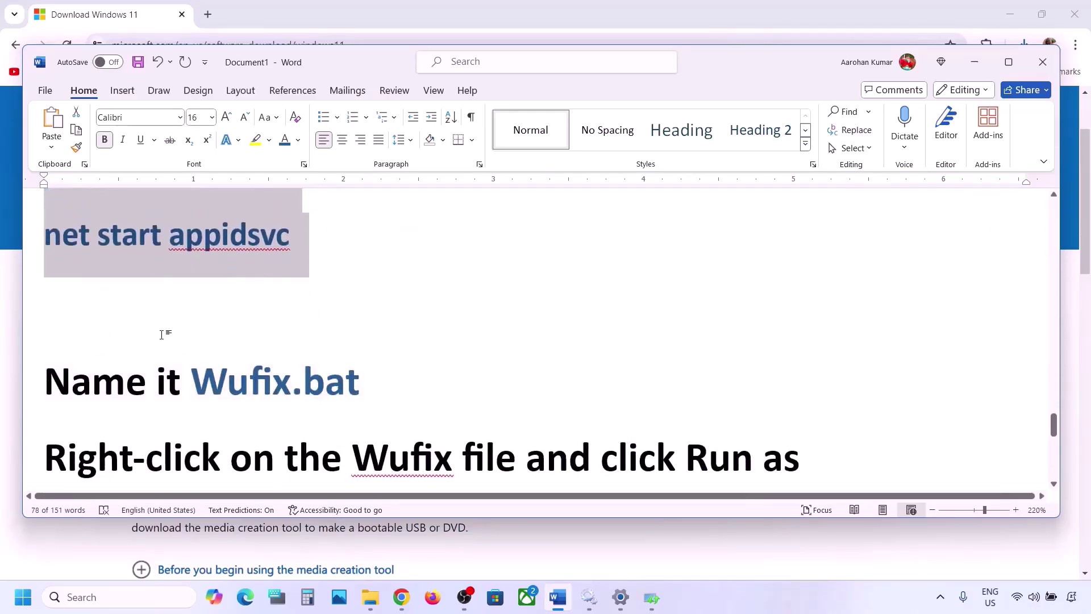
pyautogui.scroll(3, 162, 341)
pyautogui.rightClick(169, 286)
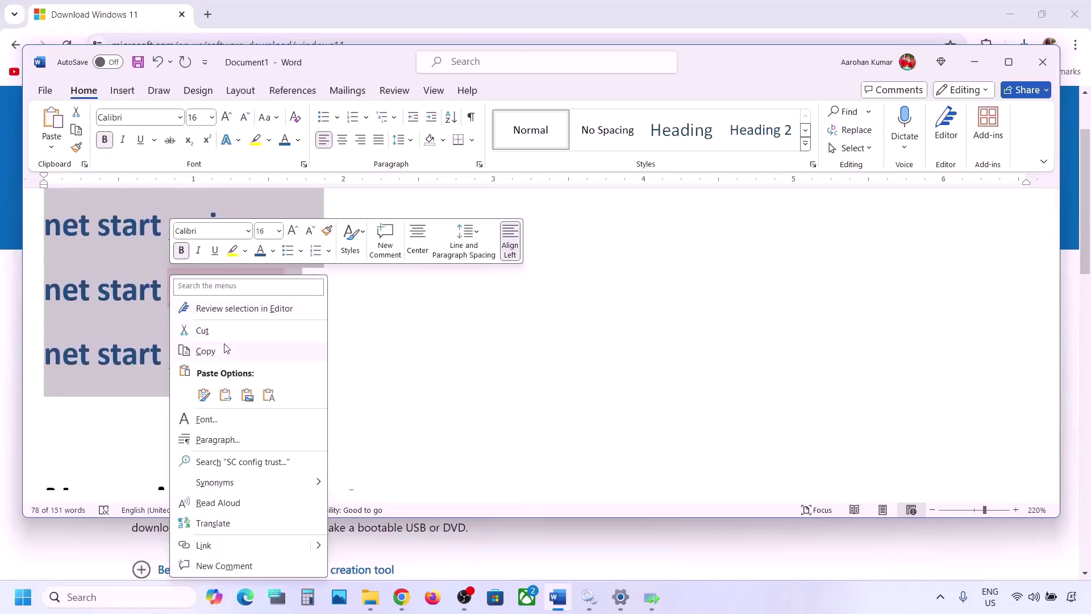
pyautogui.click(225, 350)
# Search Windows for "note", open Notepad, and paste the copied Windows Update reset commands into the blank file.
pyautogui.click(91, 597)
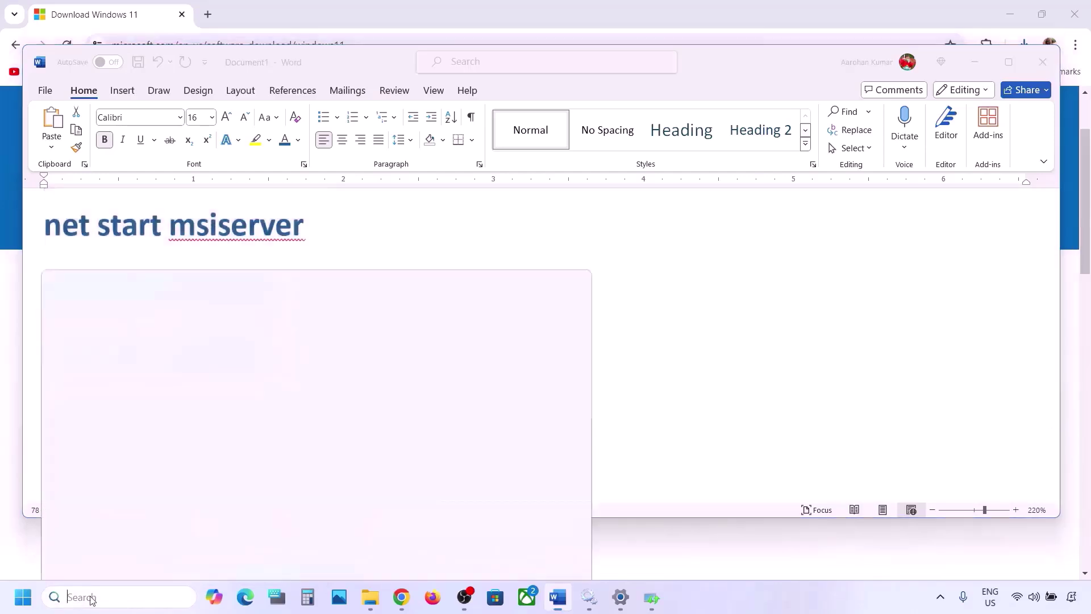
pyautogui.write('note')
pyautogui.press('Return')
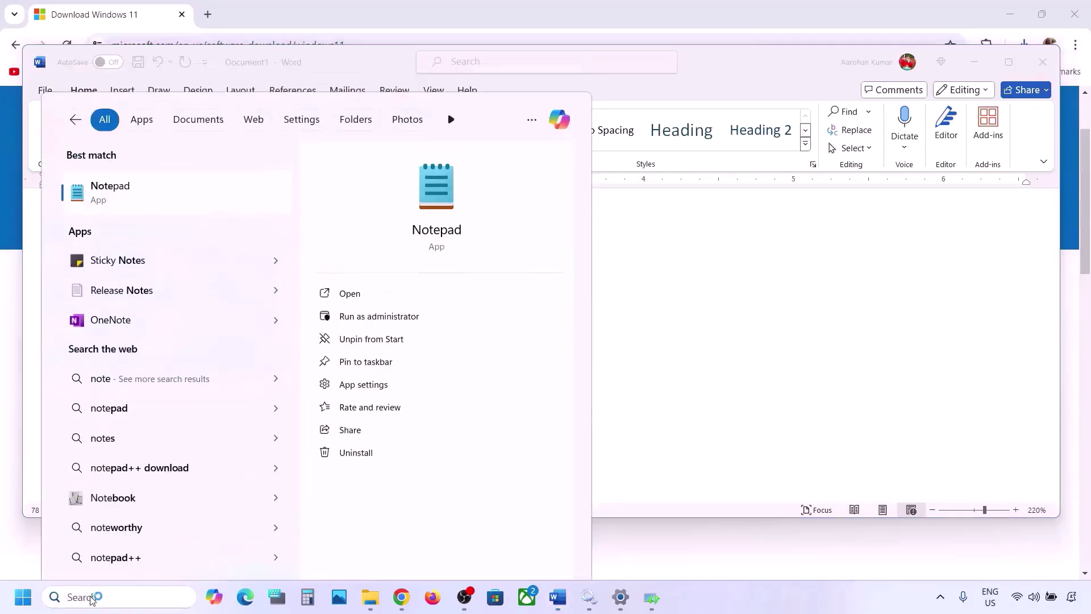
pyautogui.hotkey('ctrl', 'v')
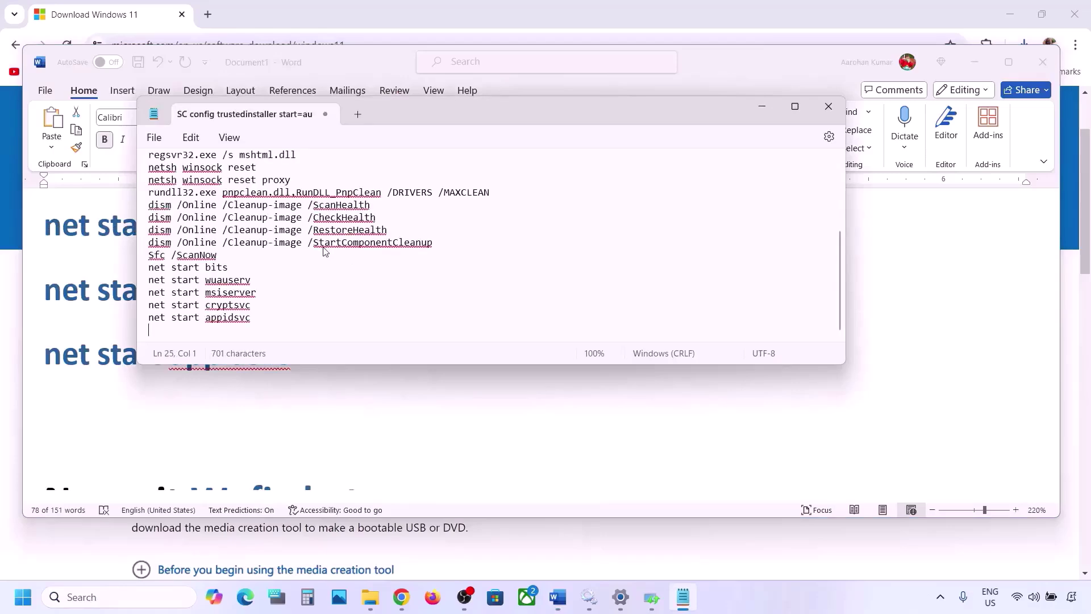
pyautogui.scroll(3, 304, 202)
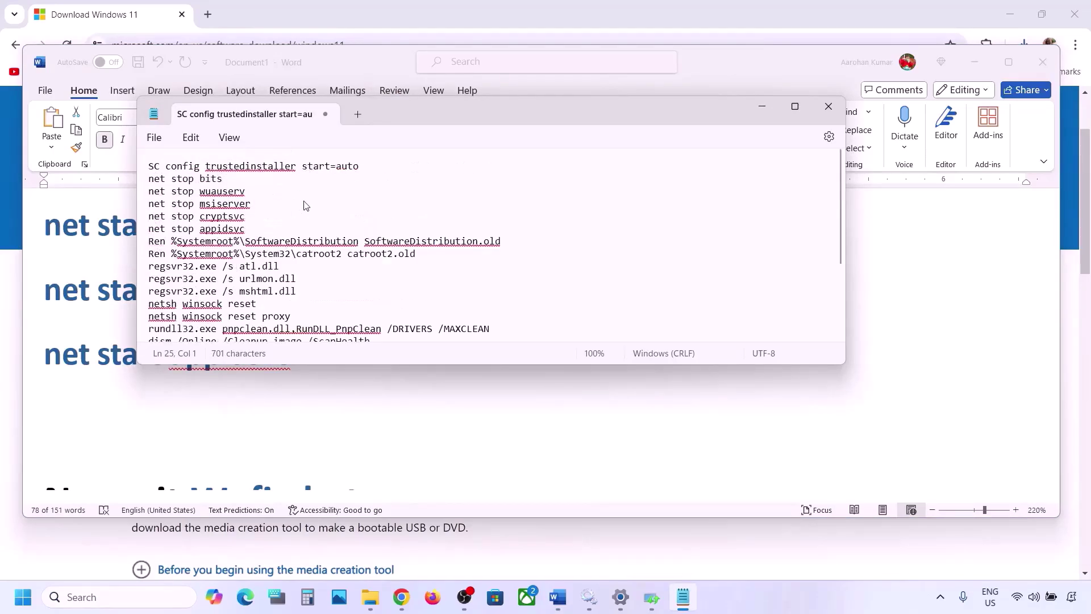
# Start saving the pasted script under a new name, and copy the file name "Wufix.bat" from the Word document.
pyautogui.click(154, 139)
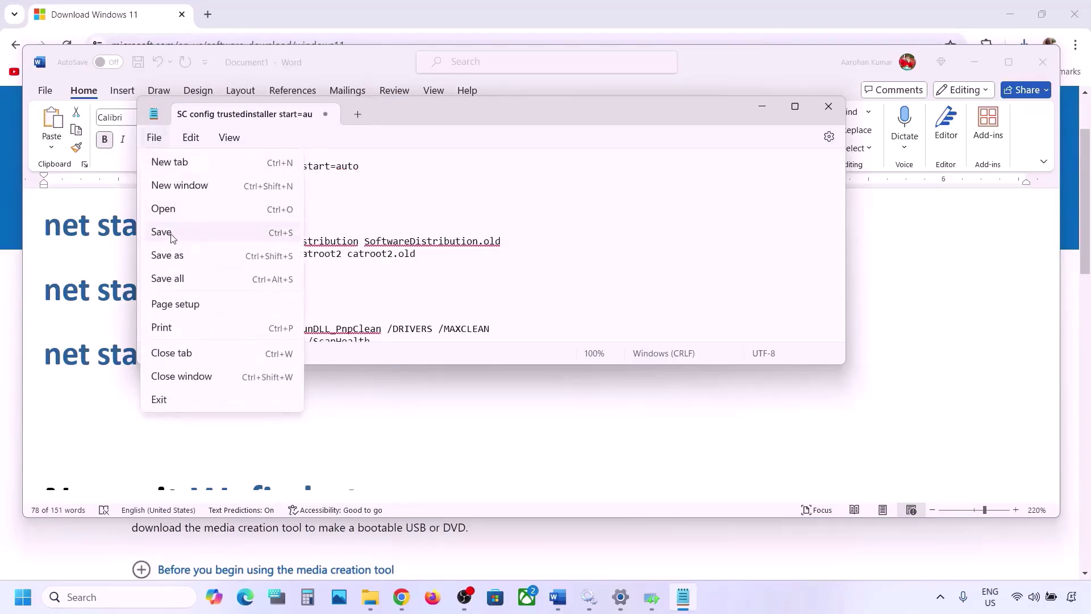
pyautogui.click(171, 257)
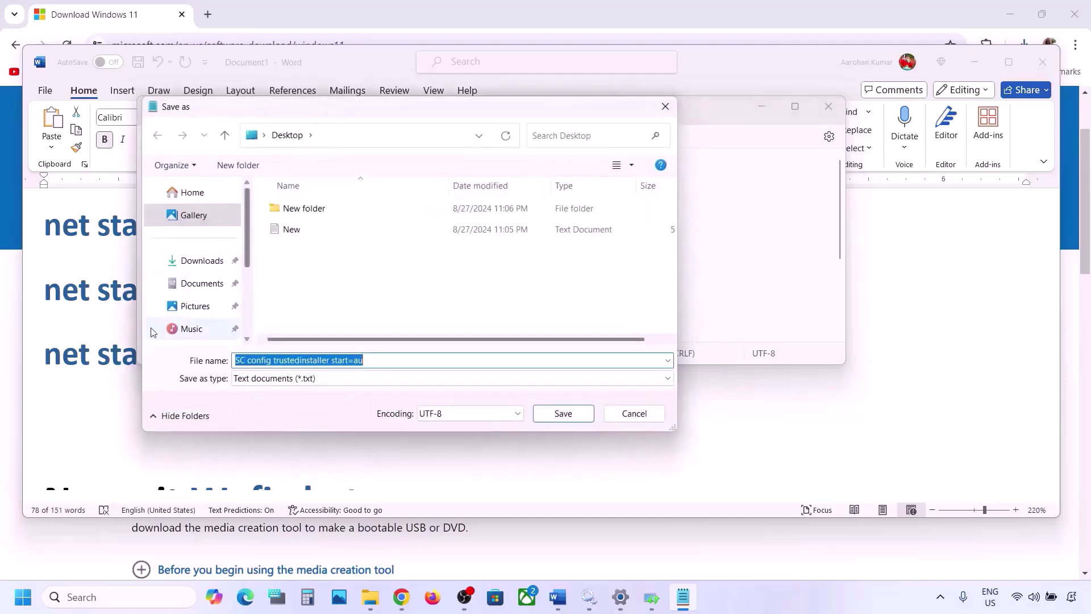
pyautogui.click(118, 364)
pyautogui.scroll(-5, 344, 245)
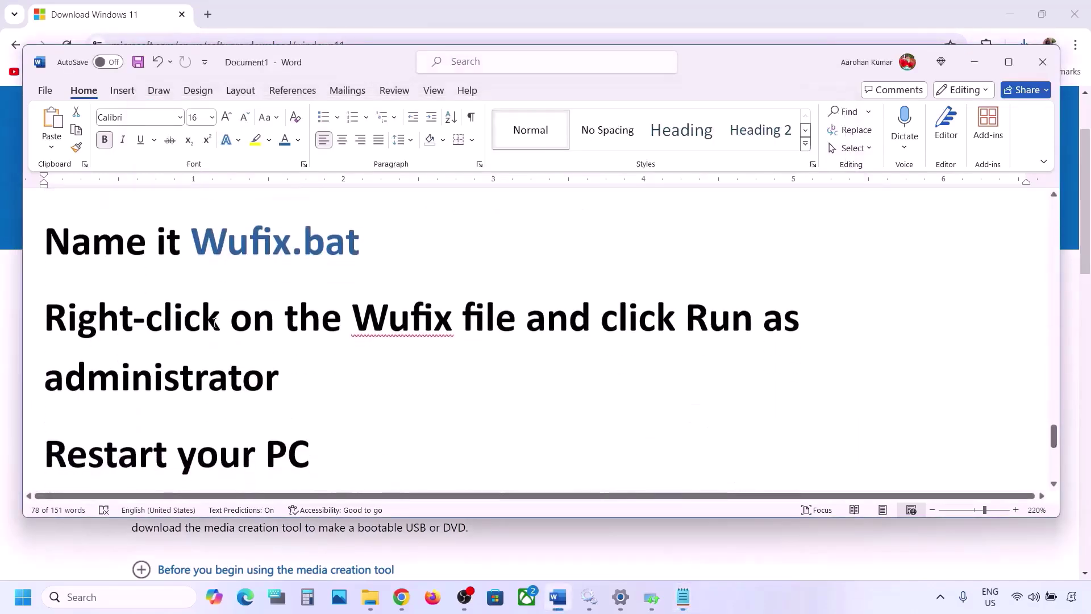
pyautogui.moveTo(367, 252); pyautogui.dragTo(191, 257)
pyautogui.hotkey('ctrl', 'c')
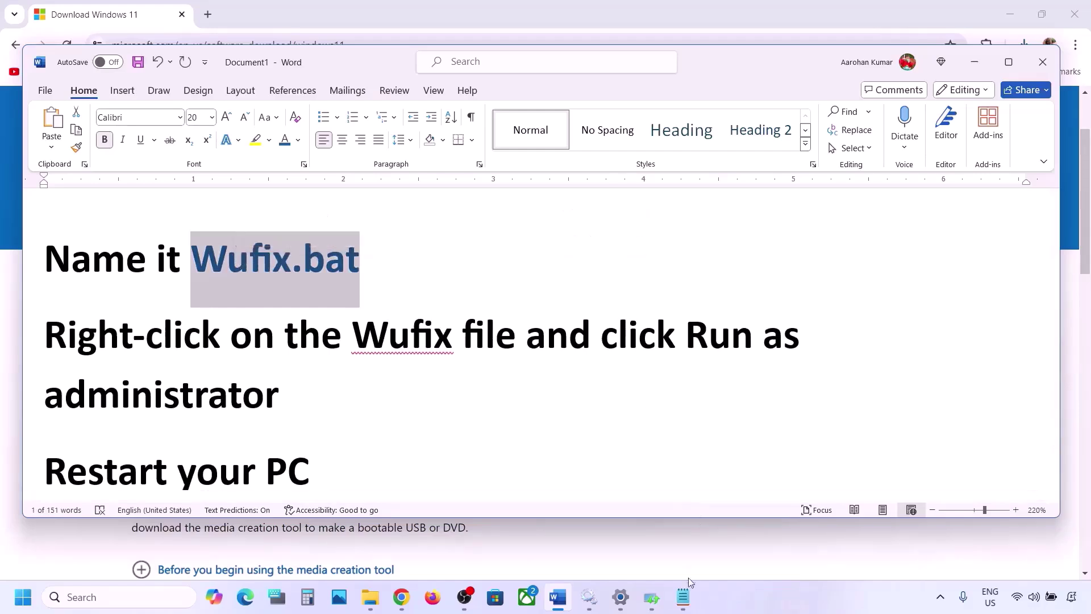
# Save the script to the Desktop as Wufix.bat with the file type set to All files, and close Notepad.
pyautogui.click(683, 597)
pyautogui.hotkey('ctrl', 'v')
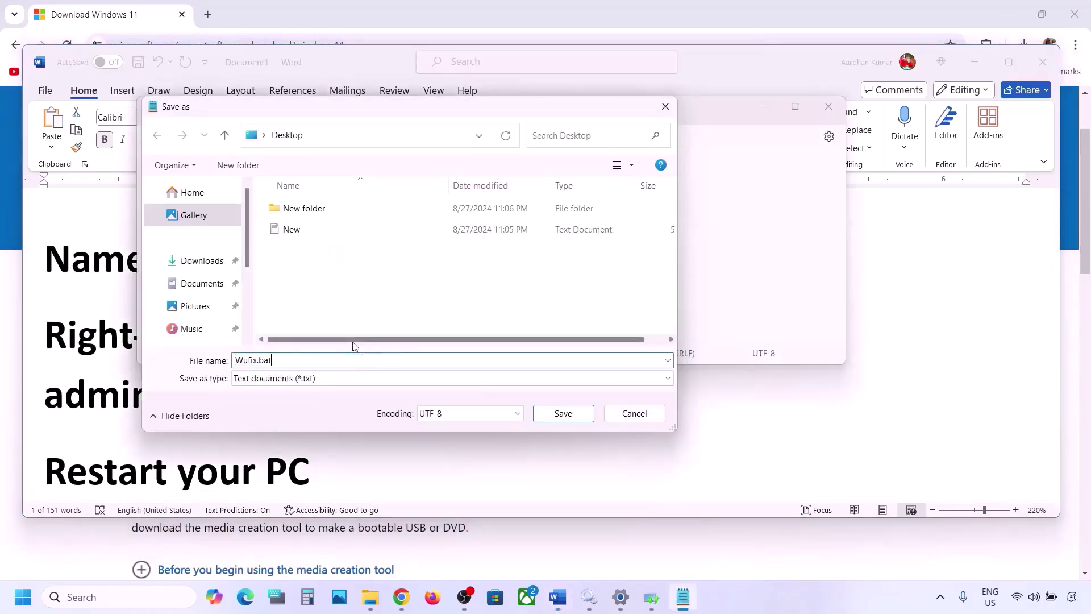
pyautogui.click(321, 379)
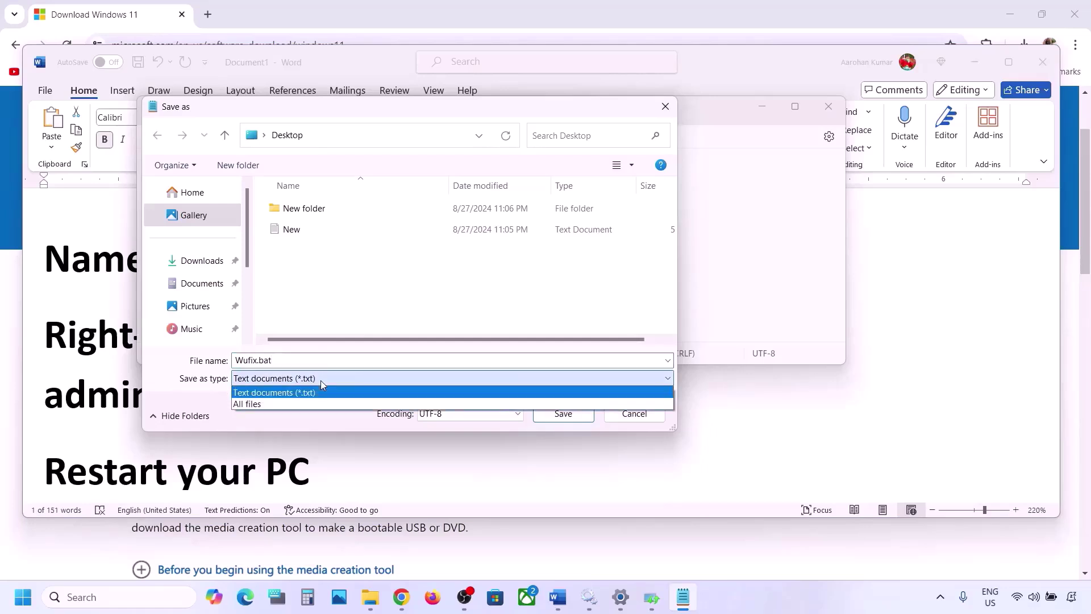
pyautogui.click(284, 404)
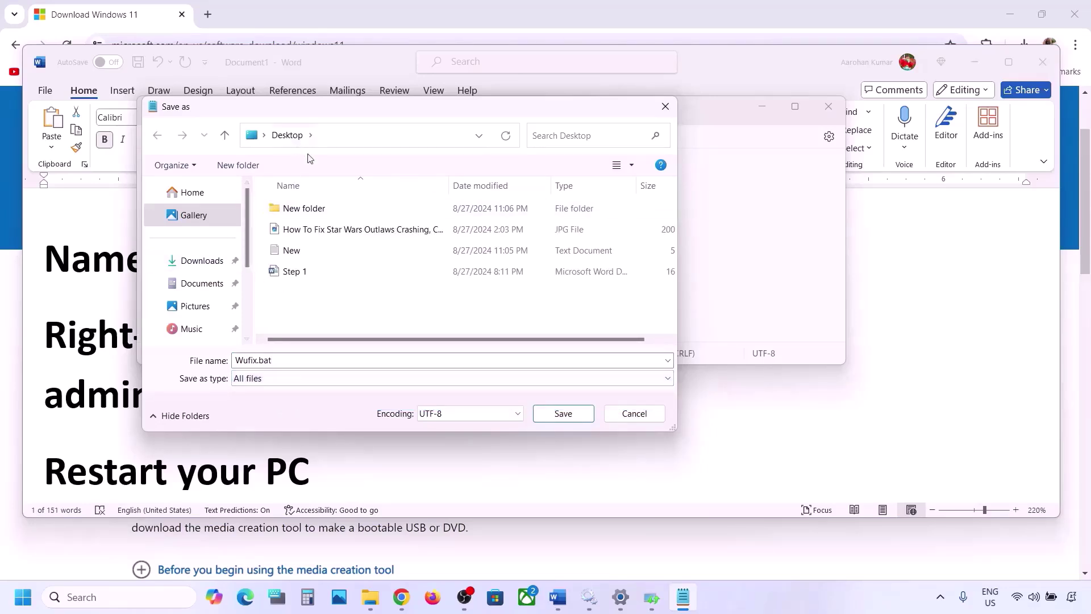
pyautogui.click(565, 414)
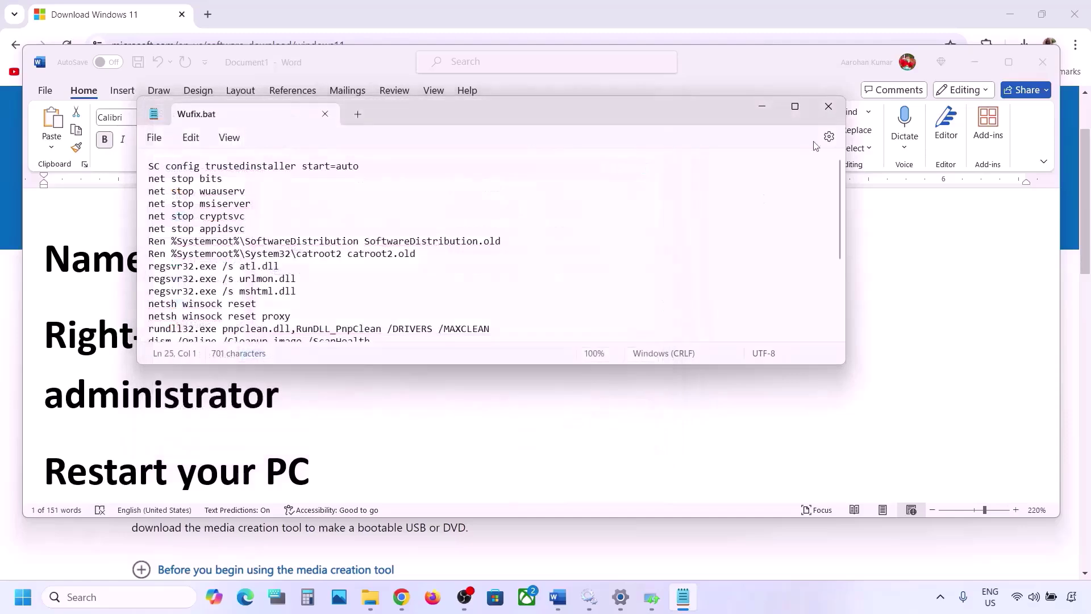
pyautogui.click(828, 107)
# Show the desktop, close the completed Windows Update troubleshooter, and run the Wufix file as administrator.
pyautogui.press('super+d')
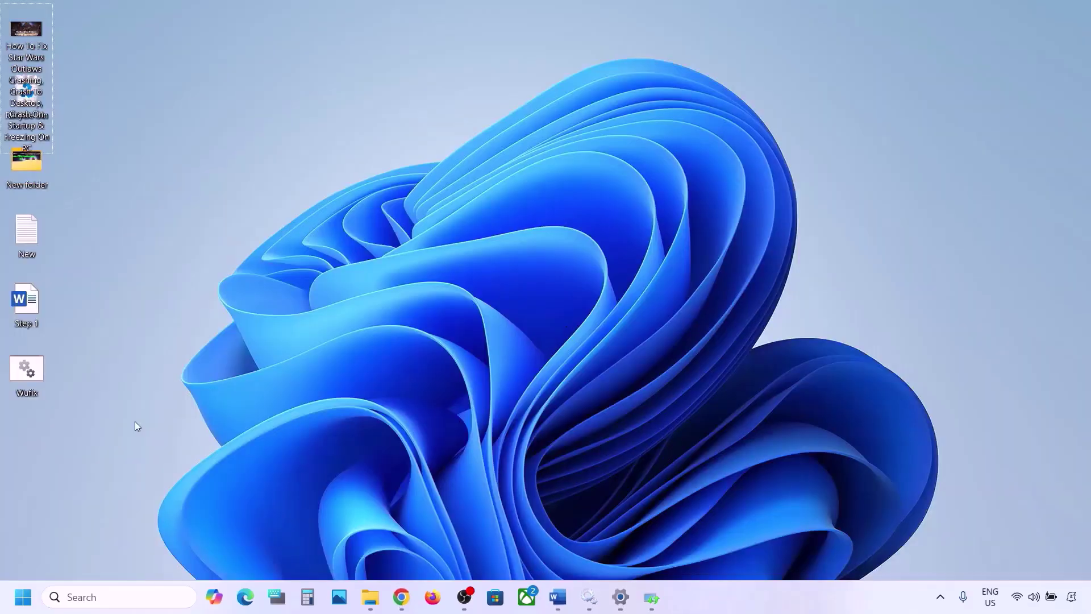
pyautogui.doubleClick(32, 371)
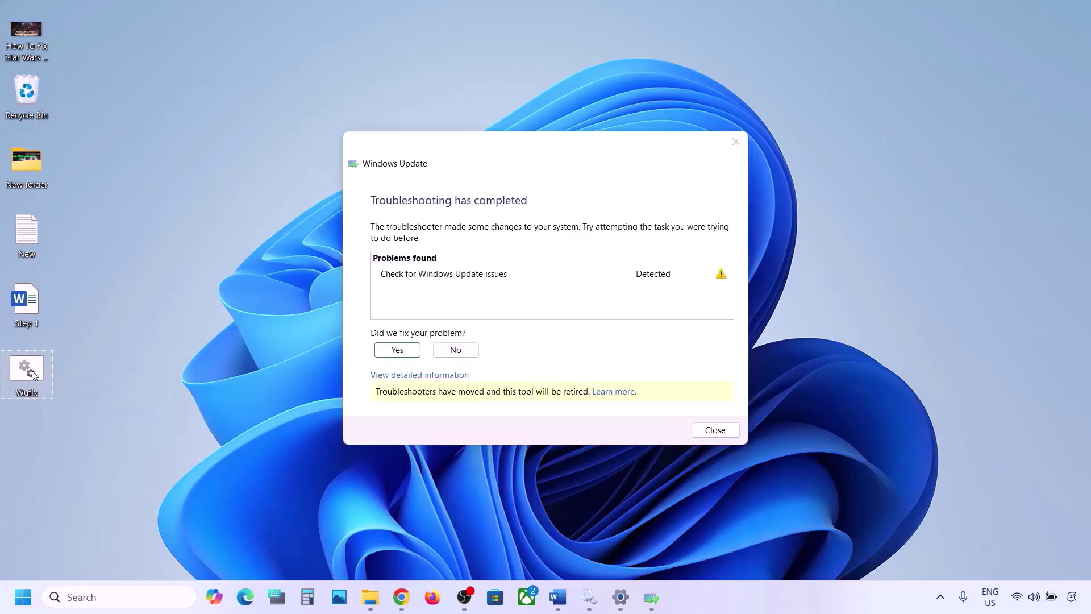
pyautogui.click(736, 142)
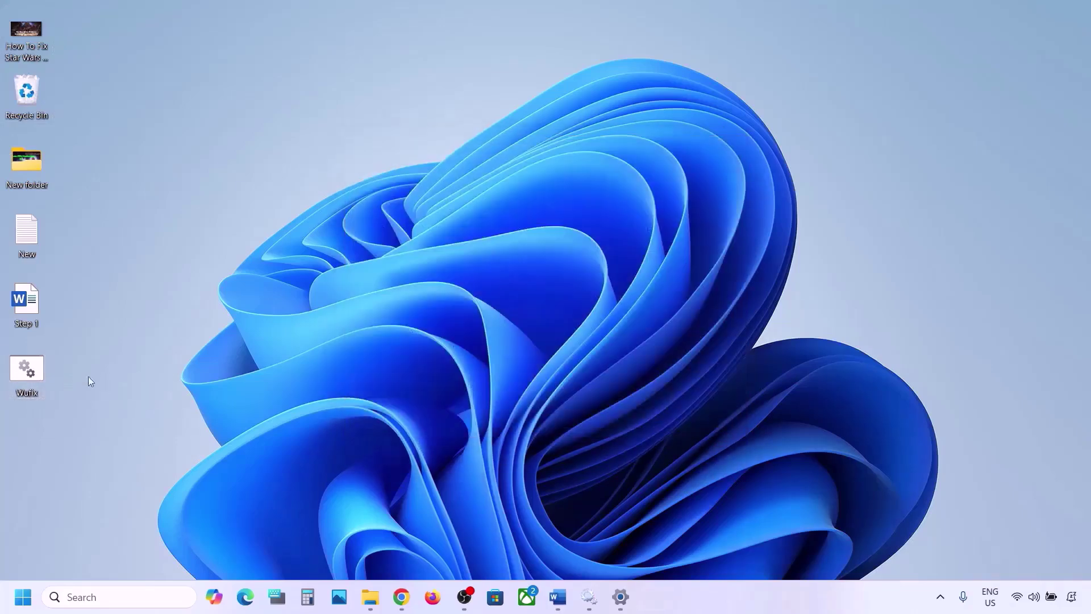
pyautogui.rightClick(32, 370)
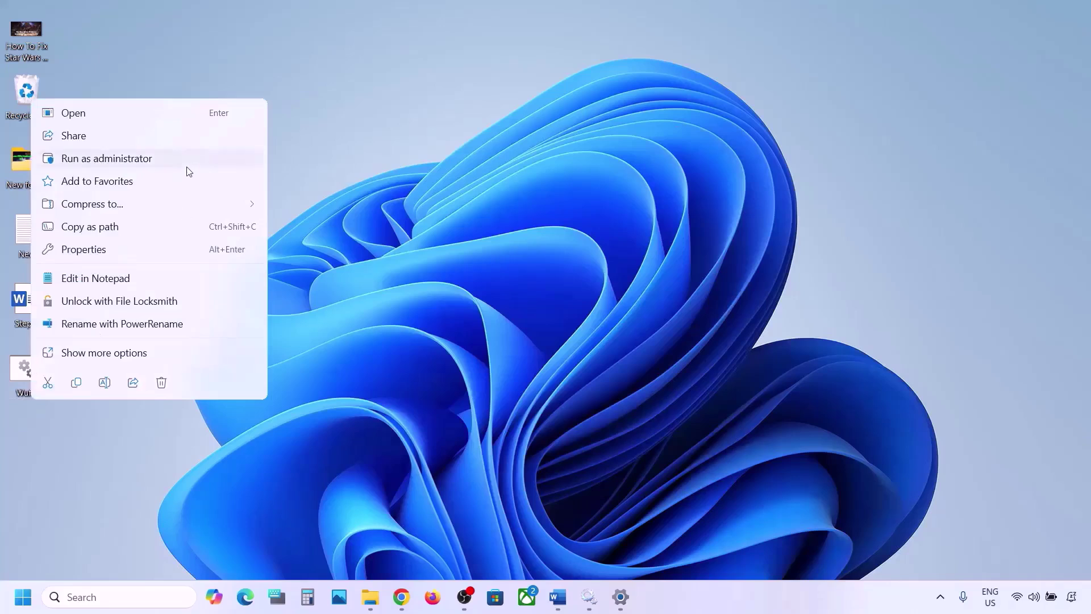
pyautogui.click(136, 163)
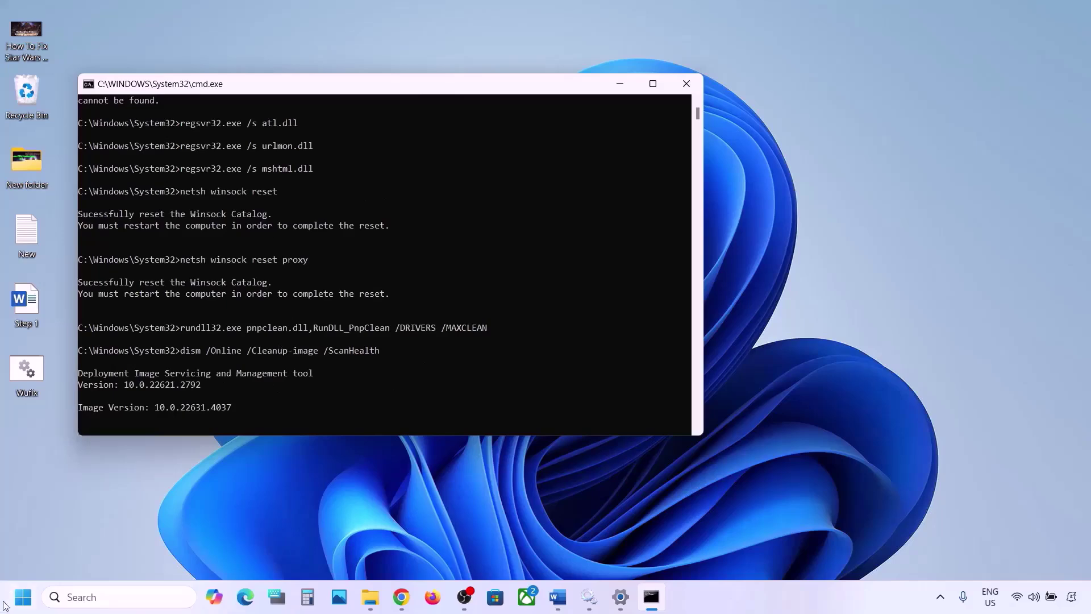
# Look up the Restart power option and dismiss it without restarting.
pyautogui.click(23, 597)
pyautogui.click(413, 549)
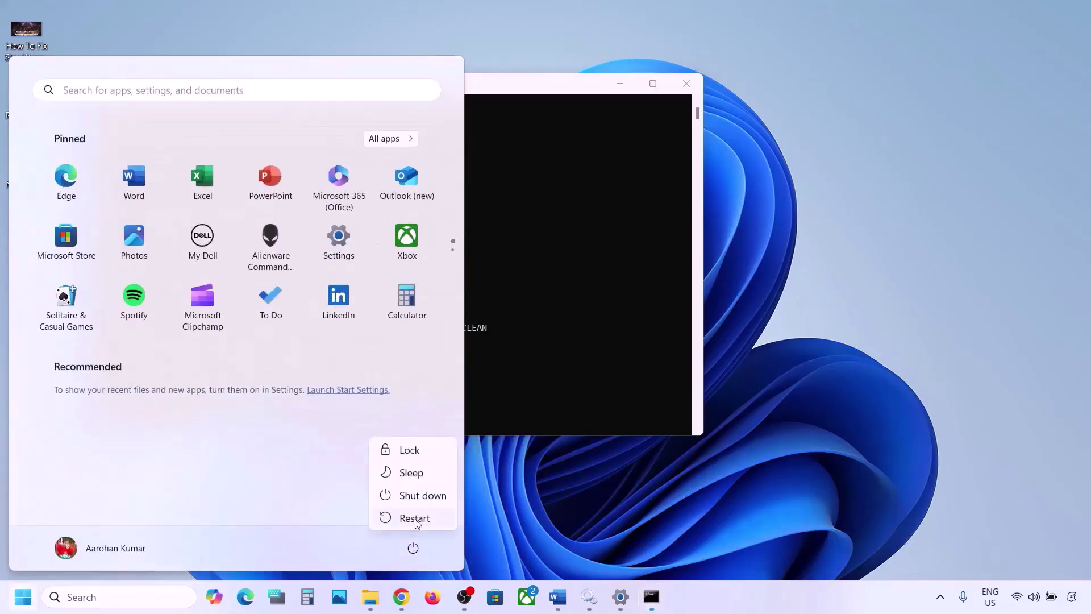
pyautogui.press('Escape')
pyautogui.press('Escape')
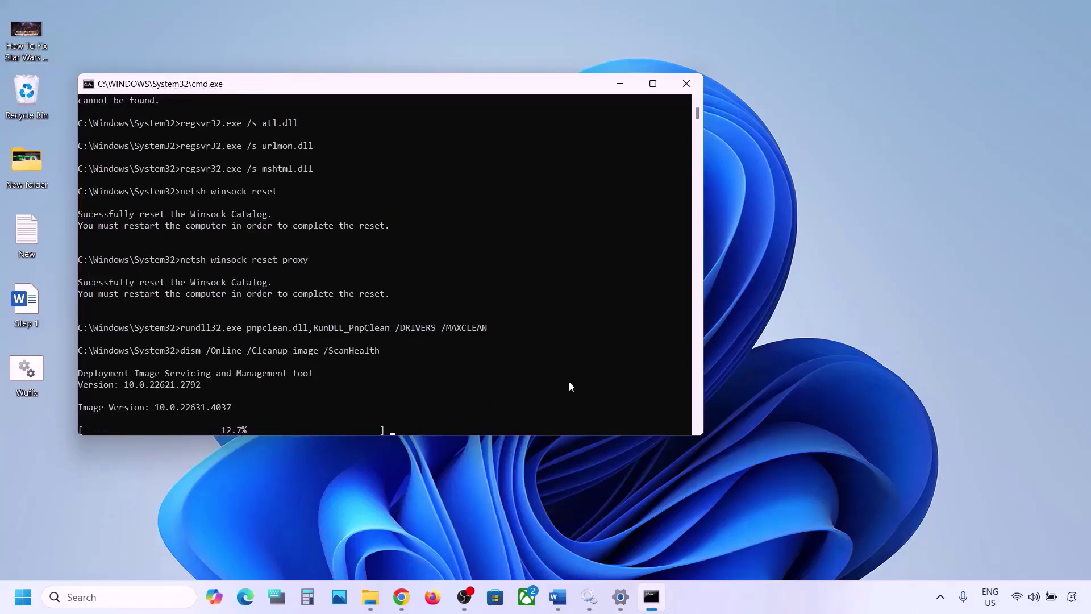
# Leave the script running, switch to the Word document, and highlight the "Use Media Creation Tool" heading of Step 6.
pyautogui.click(723, 608)
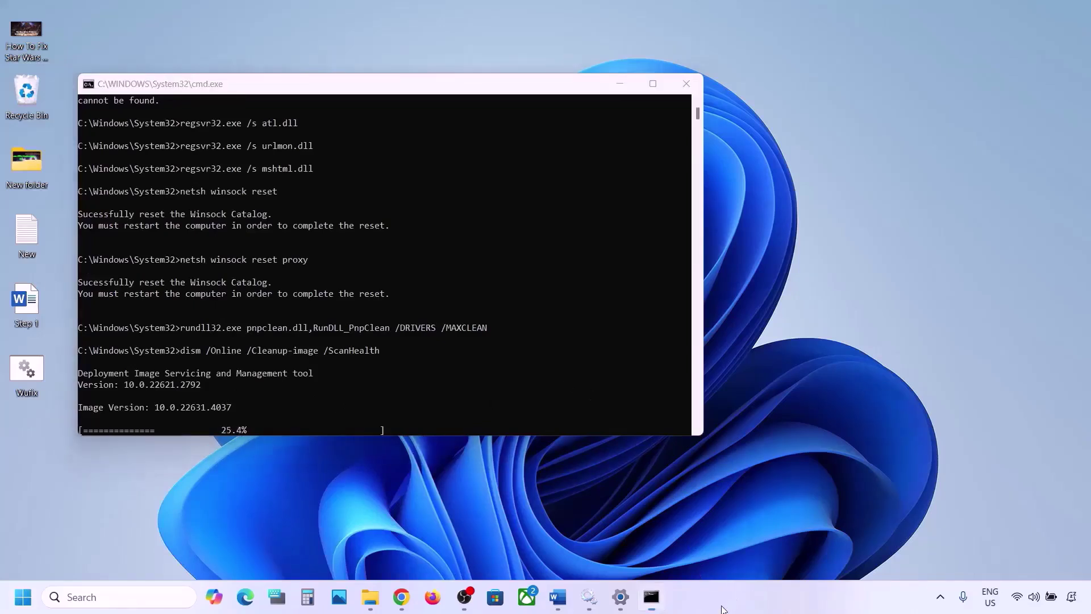
pyautogui.press('super+d')
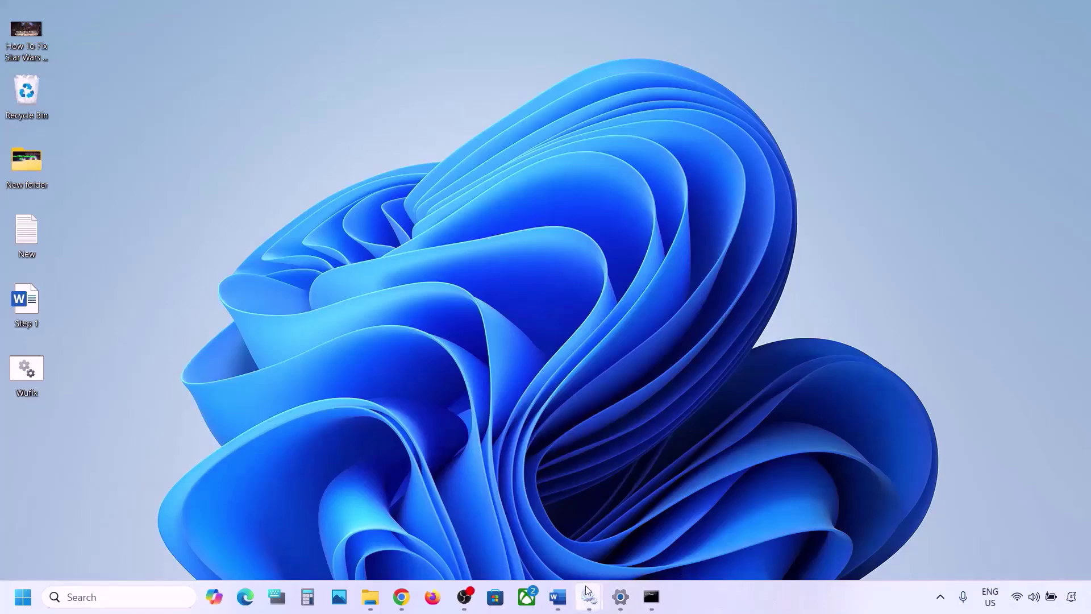
pyautogui.click(558, 597)
pyautogui.scroll(-2, 341, 431)
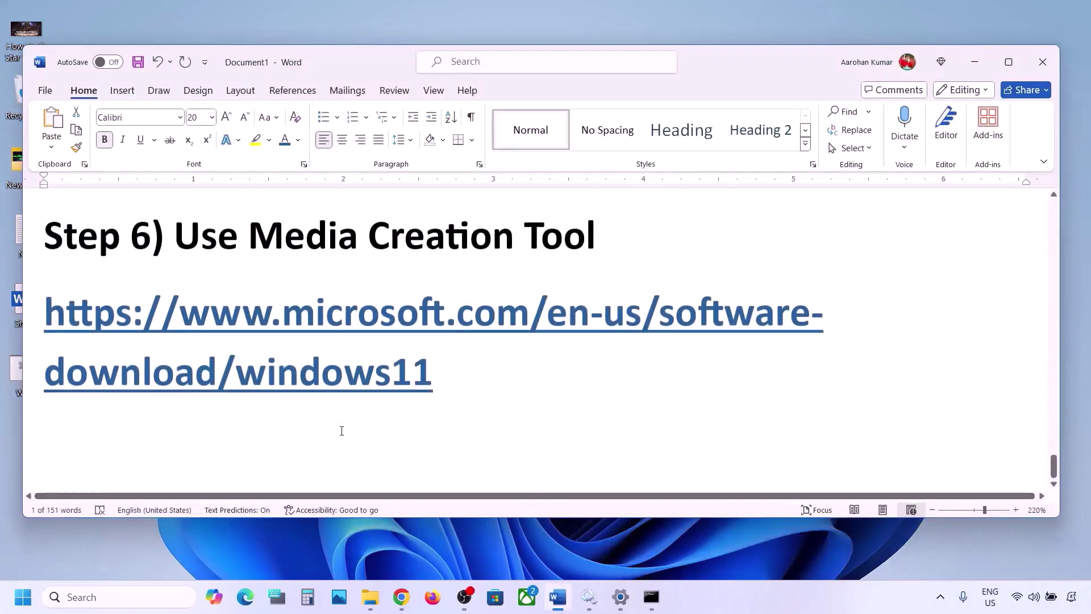
pyautogui.moveTo(175, 225); pyautogui.dragTo(604, 228)
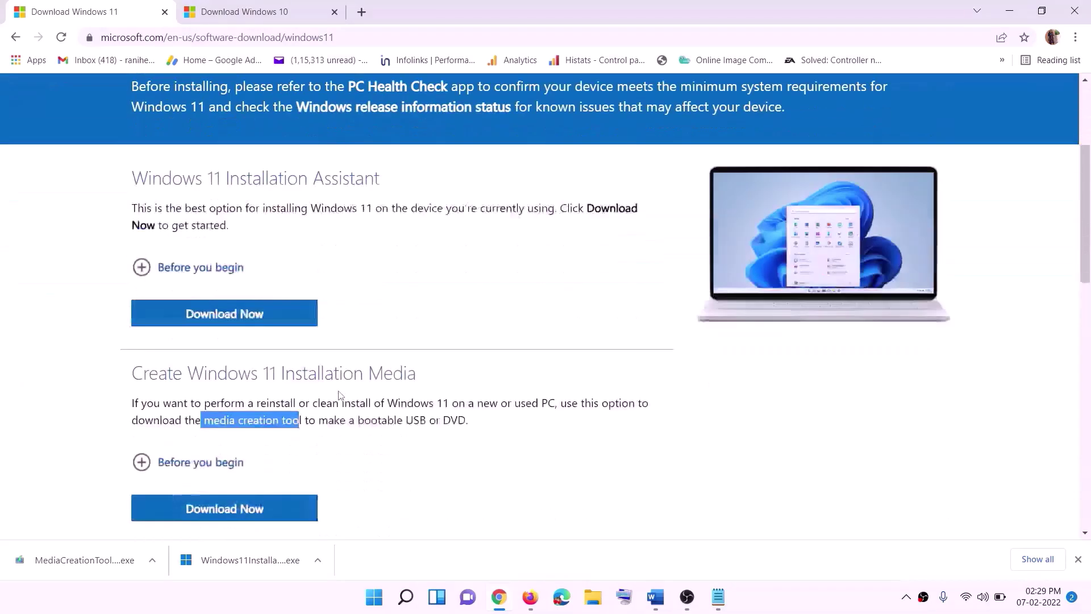
# On Chrome's Download Windows 11 page, download the media creation tool under Create Windows 11 Installation Media and launch it.
pyautogui.scroll(-1, 339, 395)
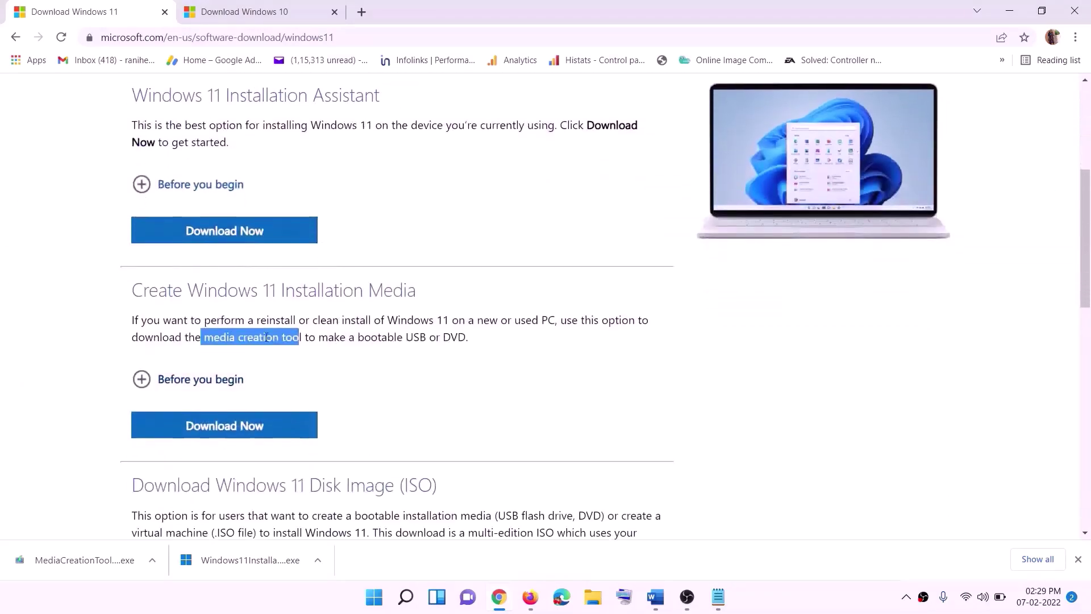
pyautogui.click(221, 348)
pyautogui.moveTo(204, 337); pyautogui.dragTo(315, 337)
pyautogui.click(220, 433)
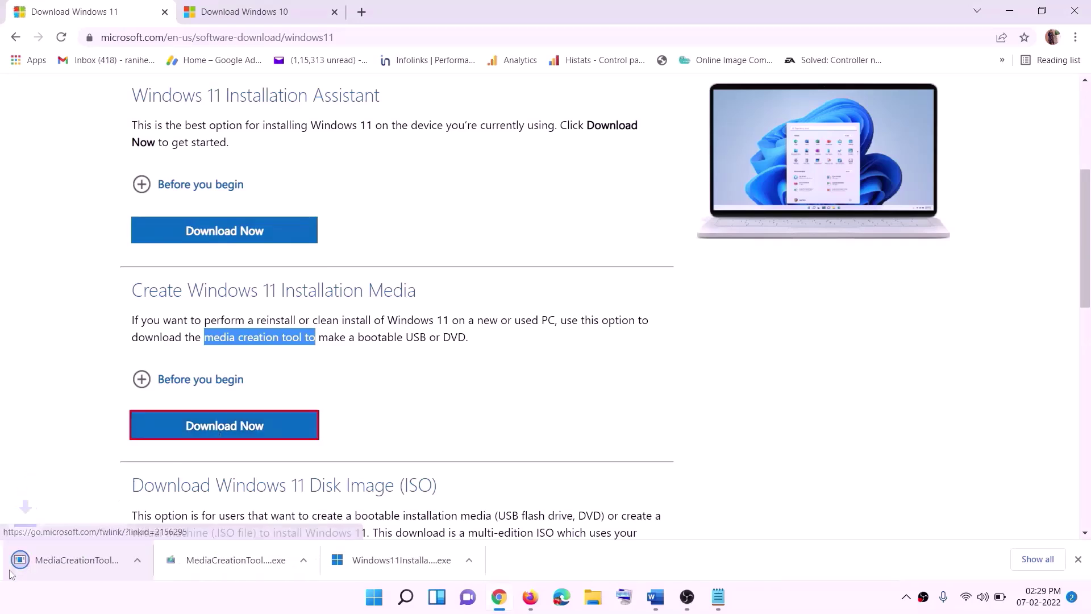
pyautogui.click(76, 565)
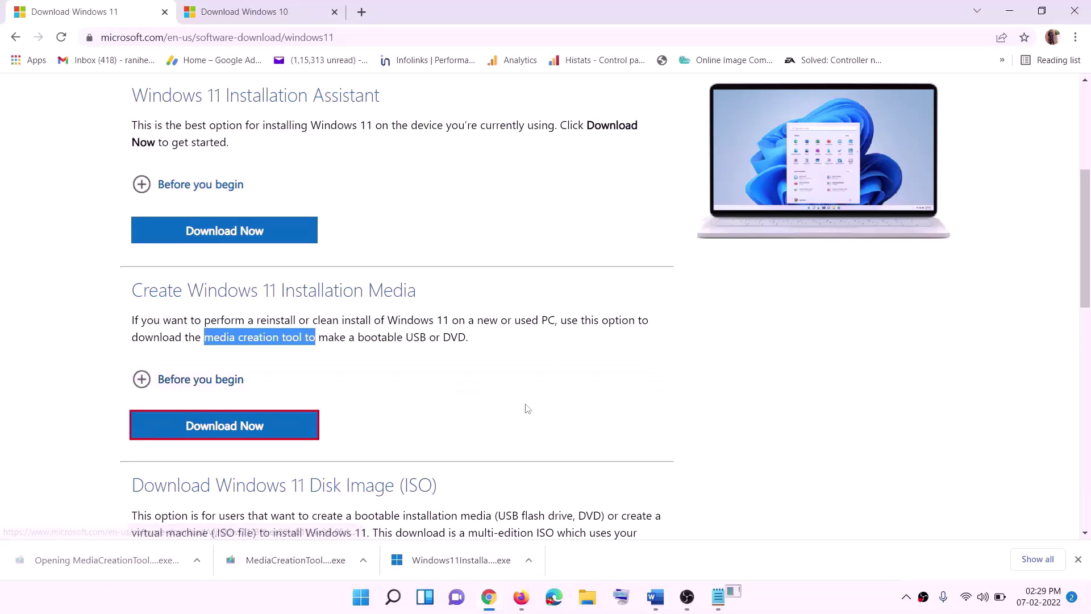
pyautogui.click(481, 416)
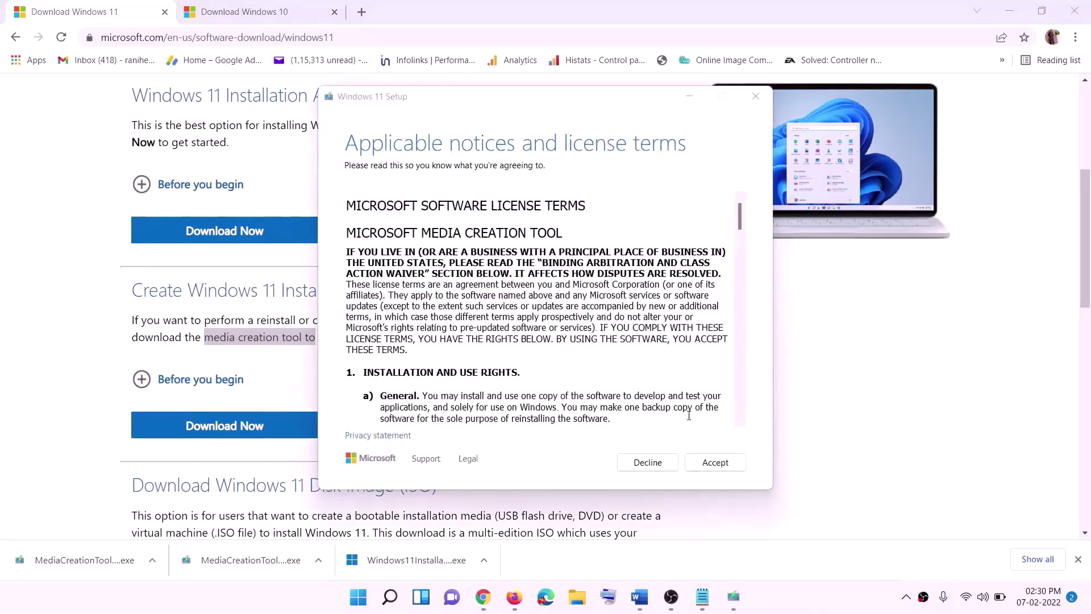
# Accept the license terms, keep the recommended language and edition, choose ISO file as the media, and save it to the Desktop as Windows.
pyautogui.click(702, 463)
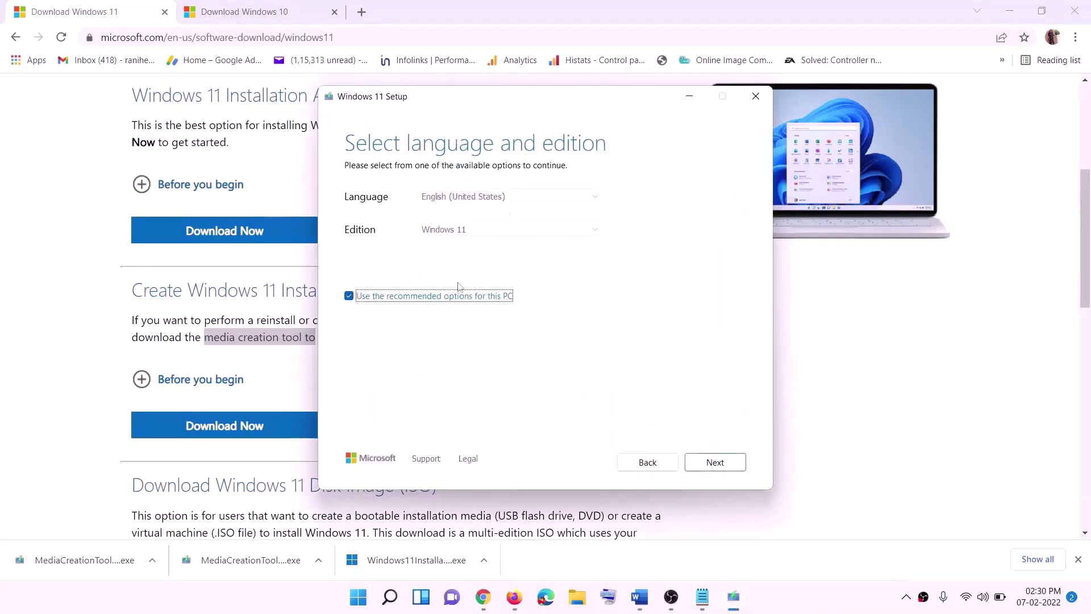
pyautogui.click(706, 462)
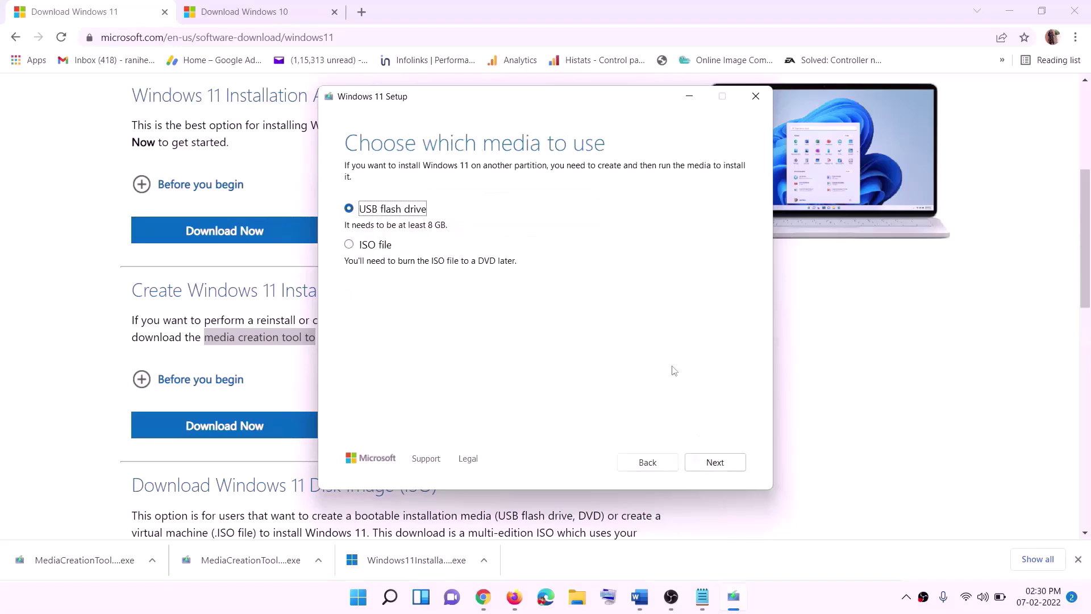
pyautogui.click(402, 245)
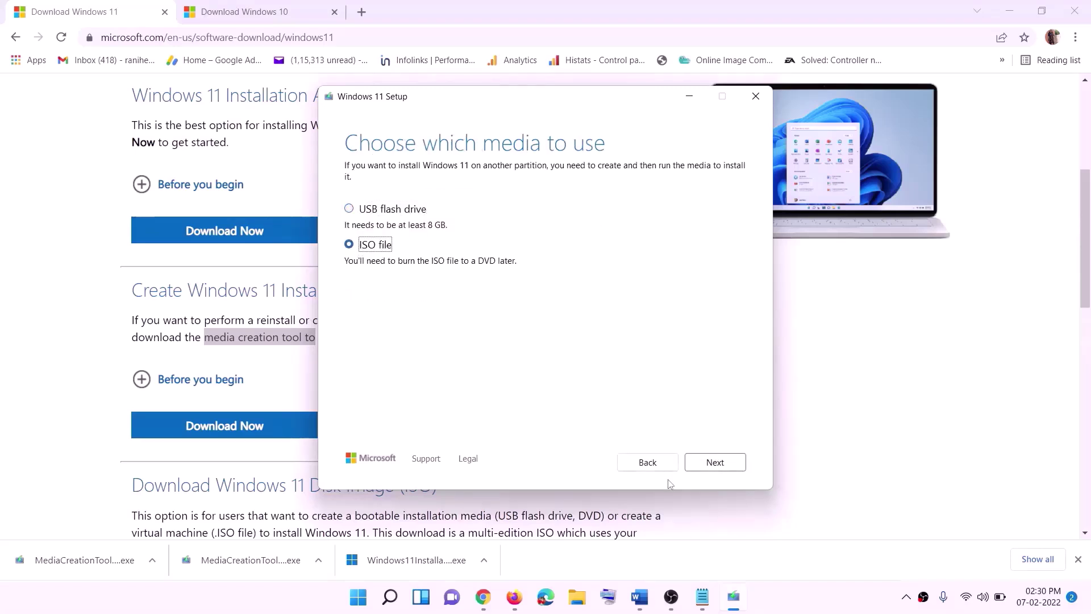
pyautogui.click(720, 462)
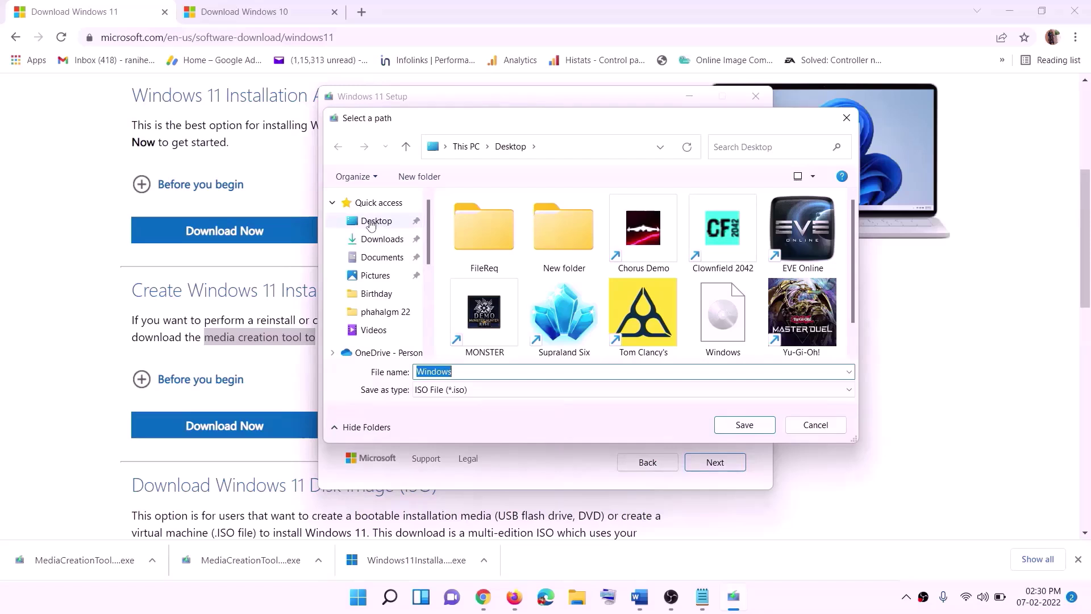
pyautogui.click(376, 230)
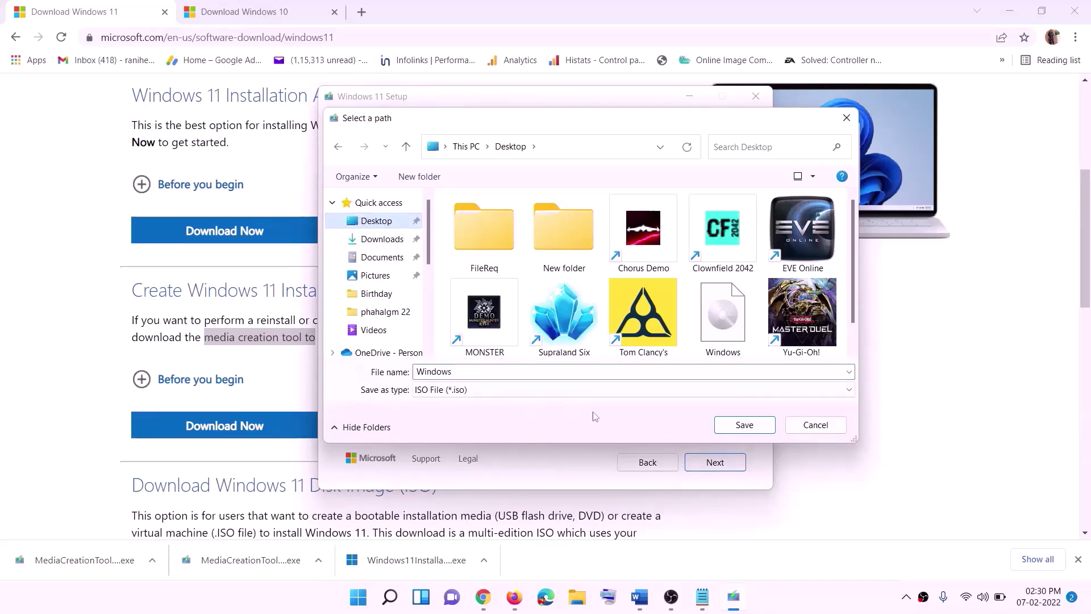
pyautogui.click(744, 427)
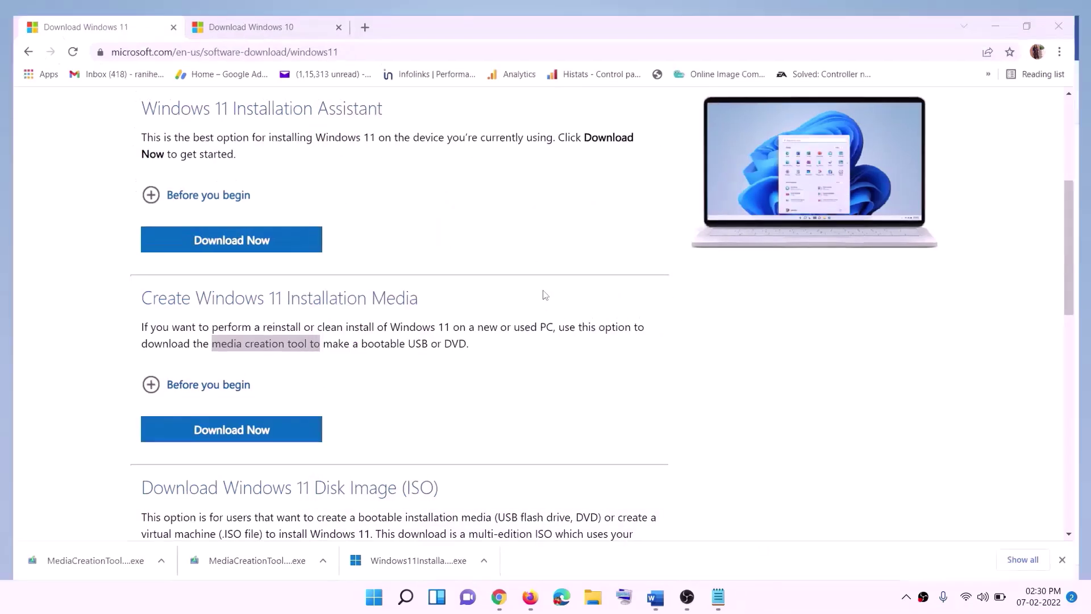
# Open the Windows ISO file from the desktop, run its setup application, and continue past the Install Windows 11 page.
pyautogui.press('super+d')
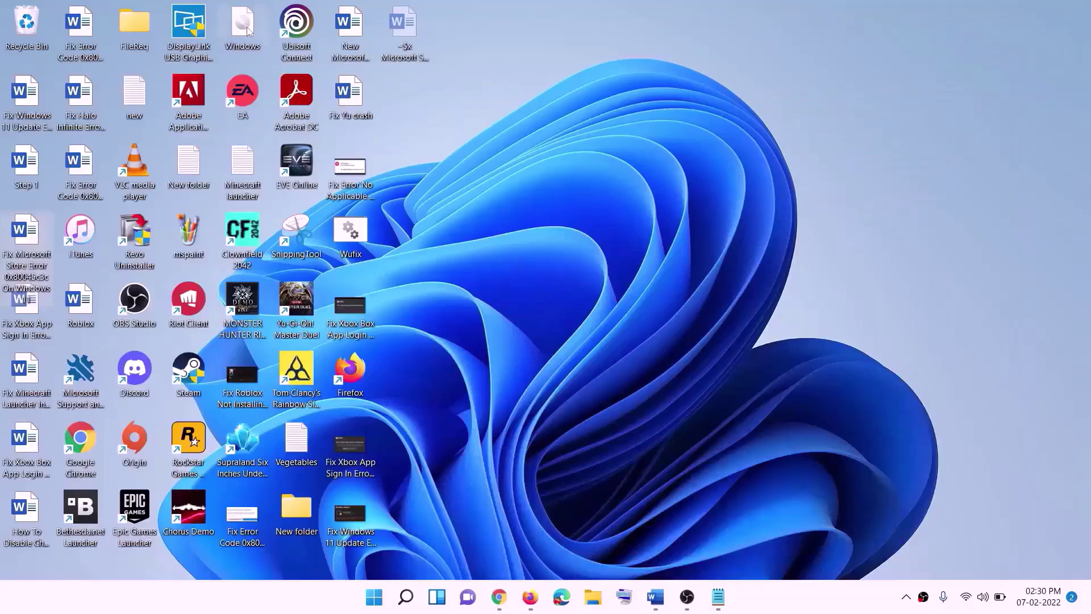
pyautogui.moveTo(247, 27); pyautogui.dragTo(438, 367)
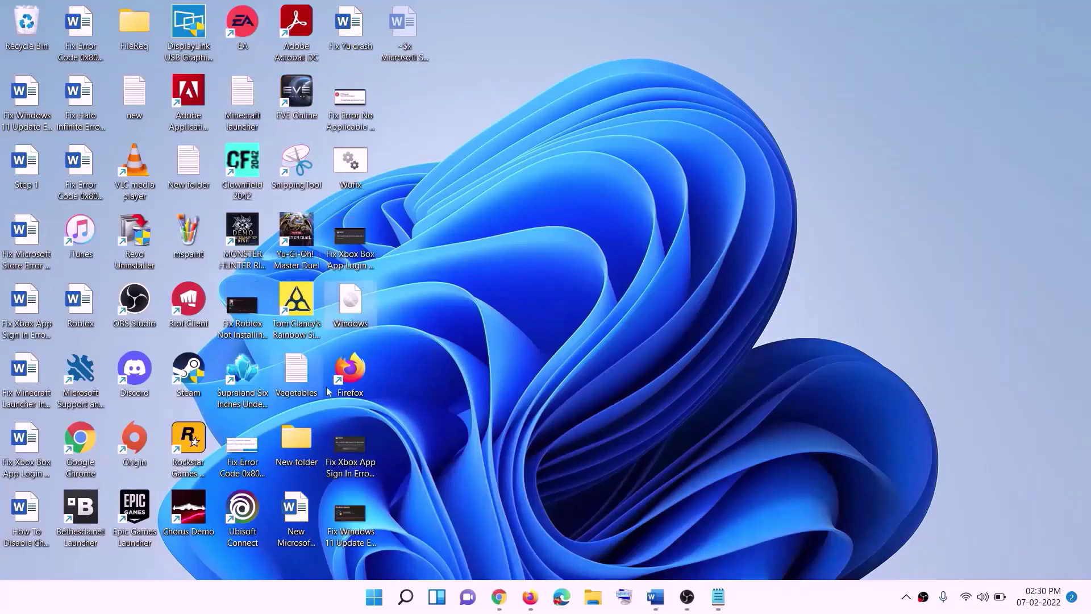
pyautogui.doubleClick(351, 301)
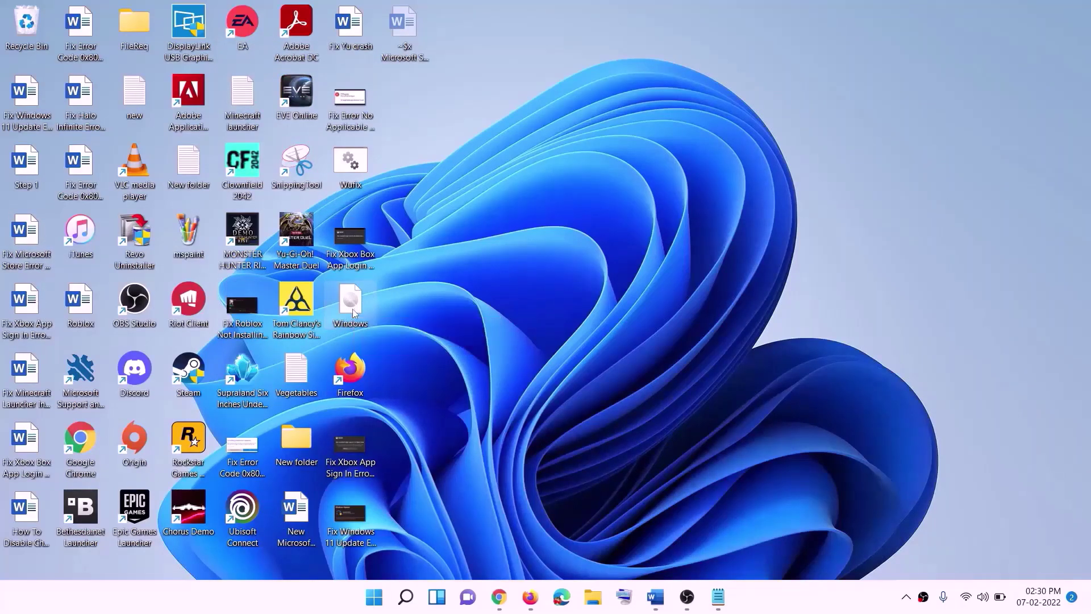
pyautogui.click(345, 398)
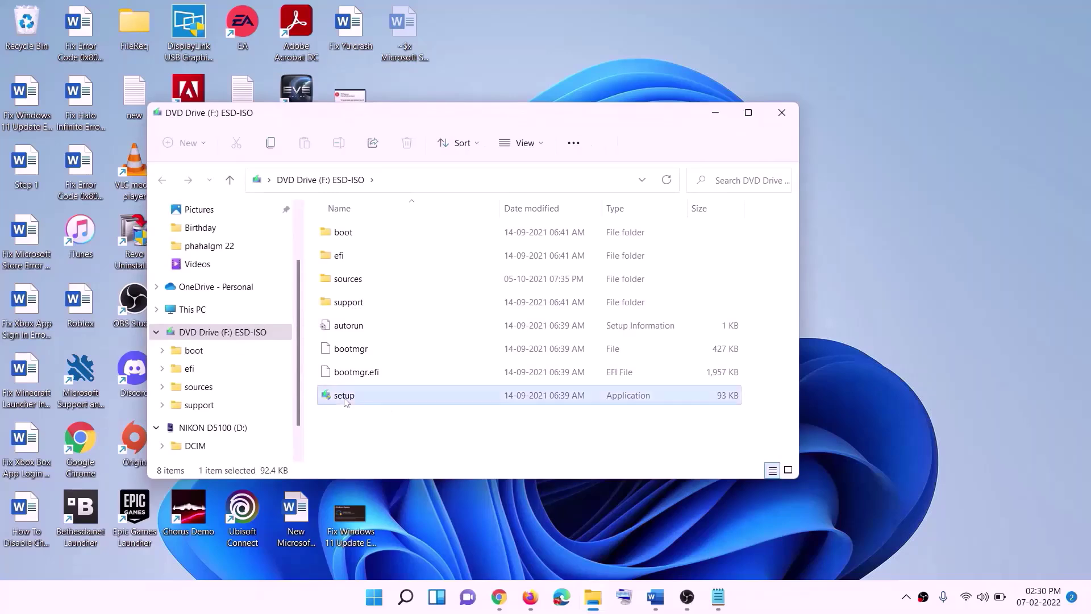
pyautogui.doubleClick(378, 395)
pyautogui.click(500, 443)
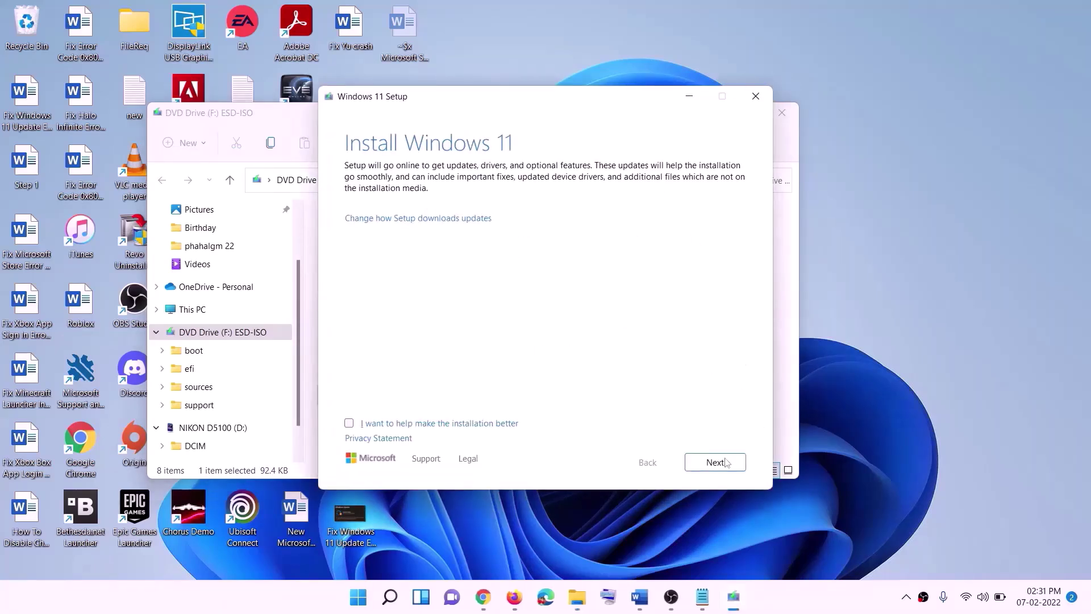
pyautogui.click(726, 463)
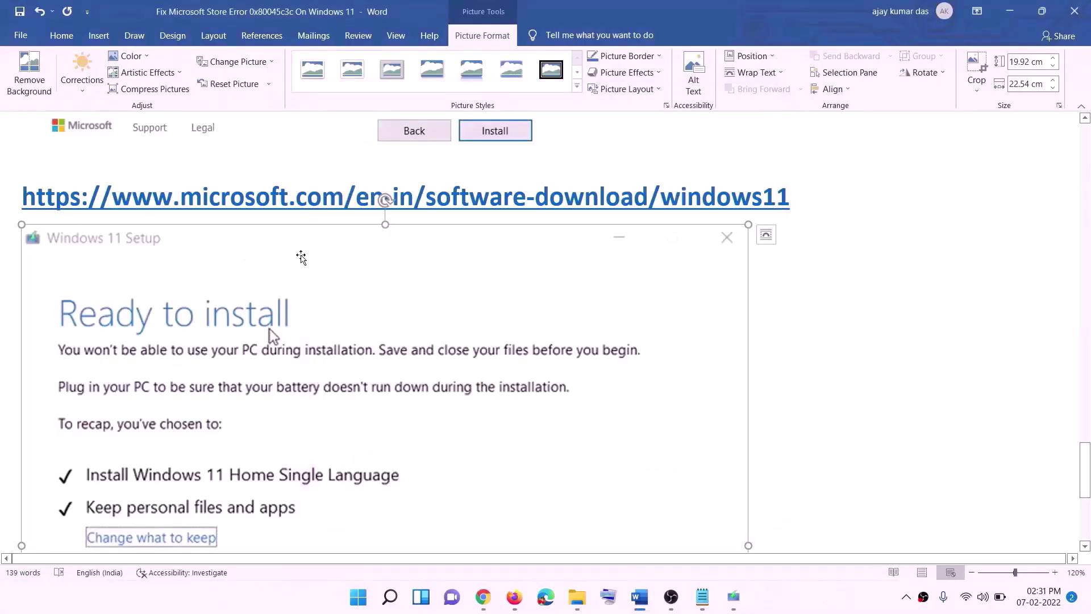
# Review the Ready to install screenshot in the Word document, from the recap of the edition and kept files down to the Install option.
pyautogui.scroll(-1, 252, 284)
pyautogui.scroll(-3, 252, 283)
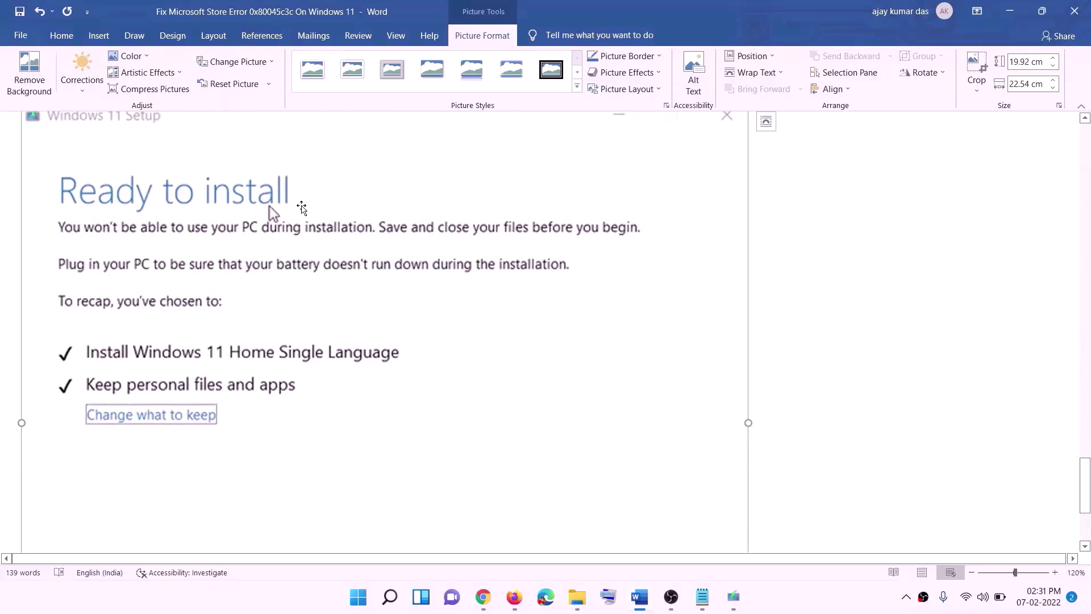
pyautogui.scroll(-1, 289, 240)
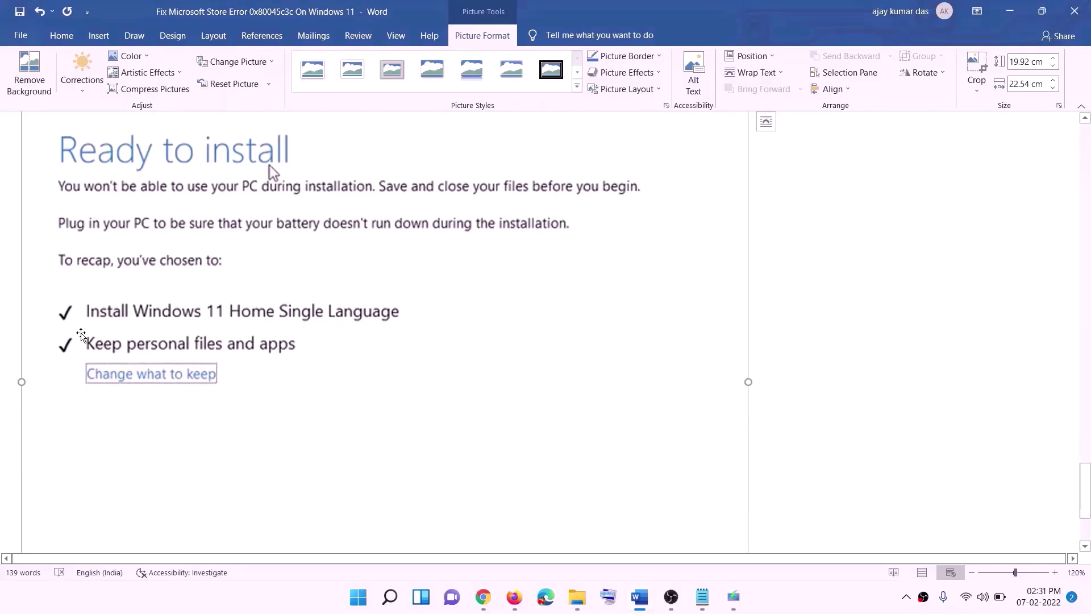
pyautogui.scroll(-3, 448, 403)
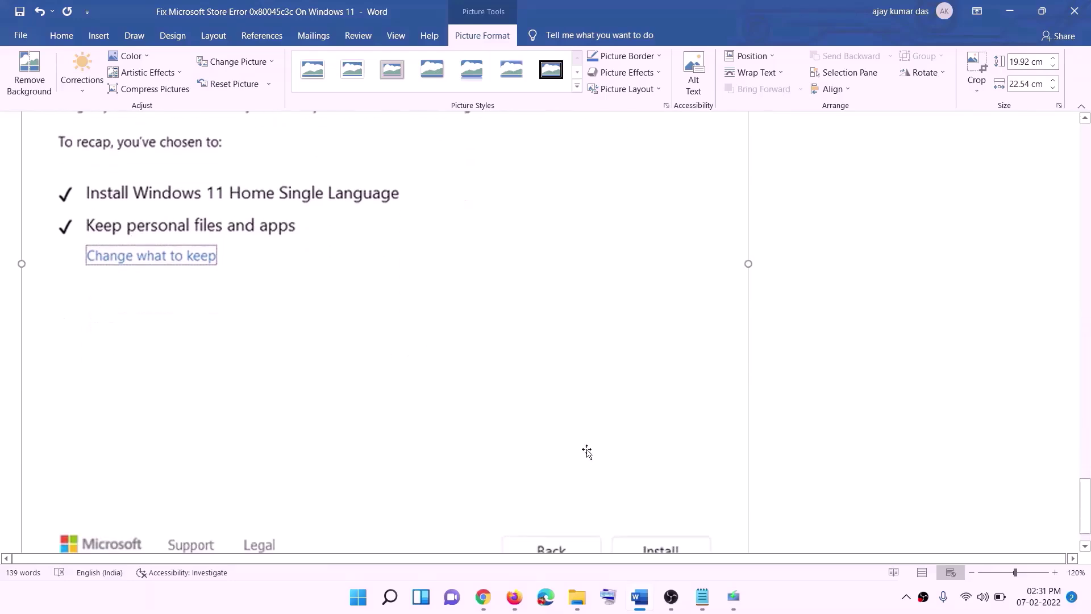
pyautogui.scroll(7, 580, 426)
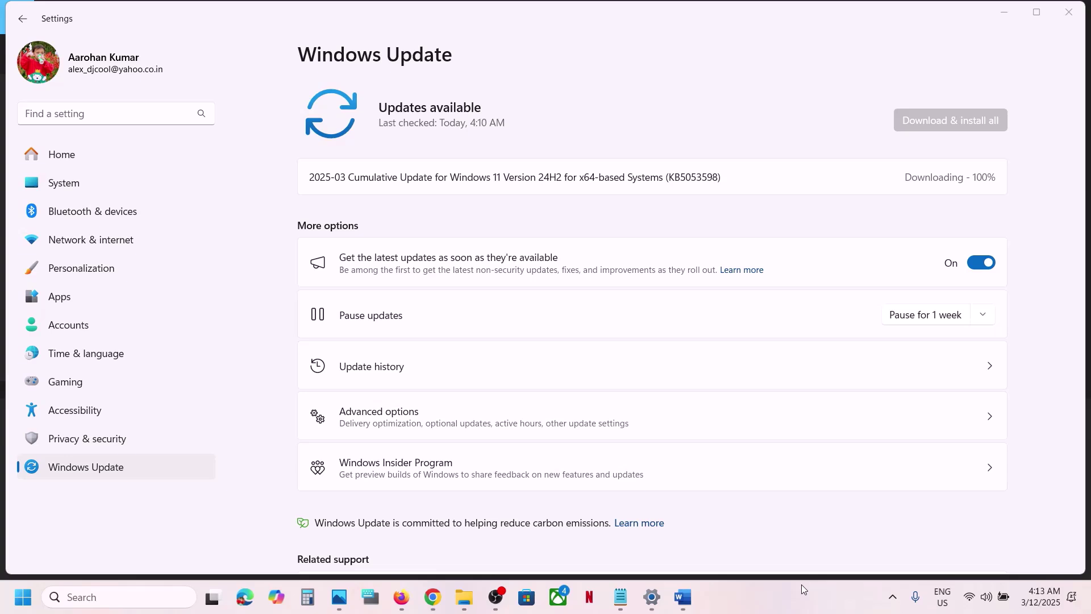
# In the Windows Update settings, highlight the KB5053598 number of the 2025-03 Cumulative Update for Windows 11 Version 24H2.
pyautogui.doubleClick(688, 177)
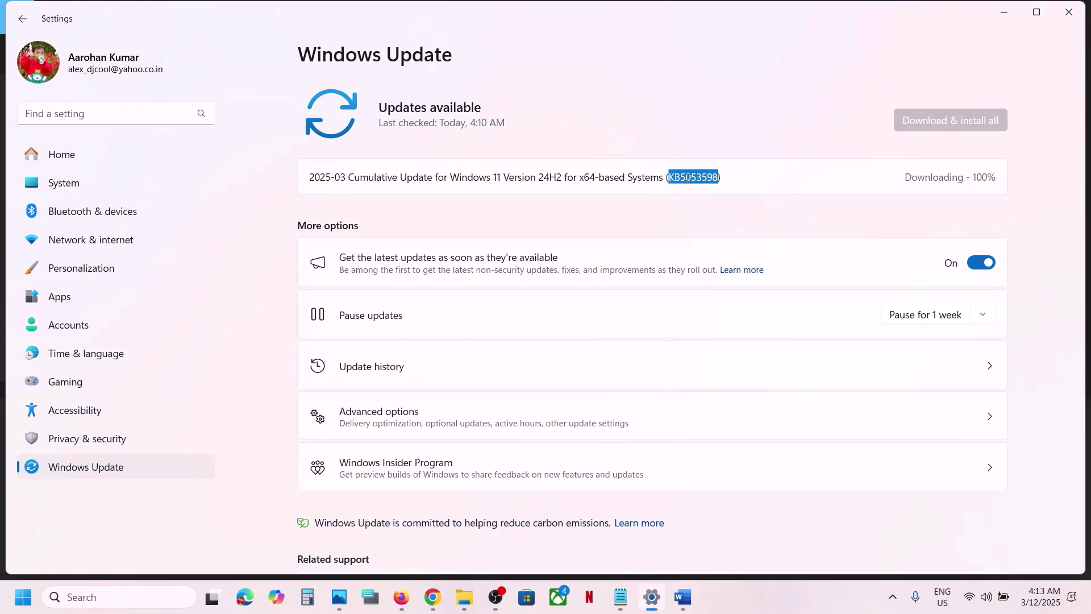
pyautogui.click(779, 607)
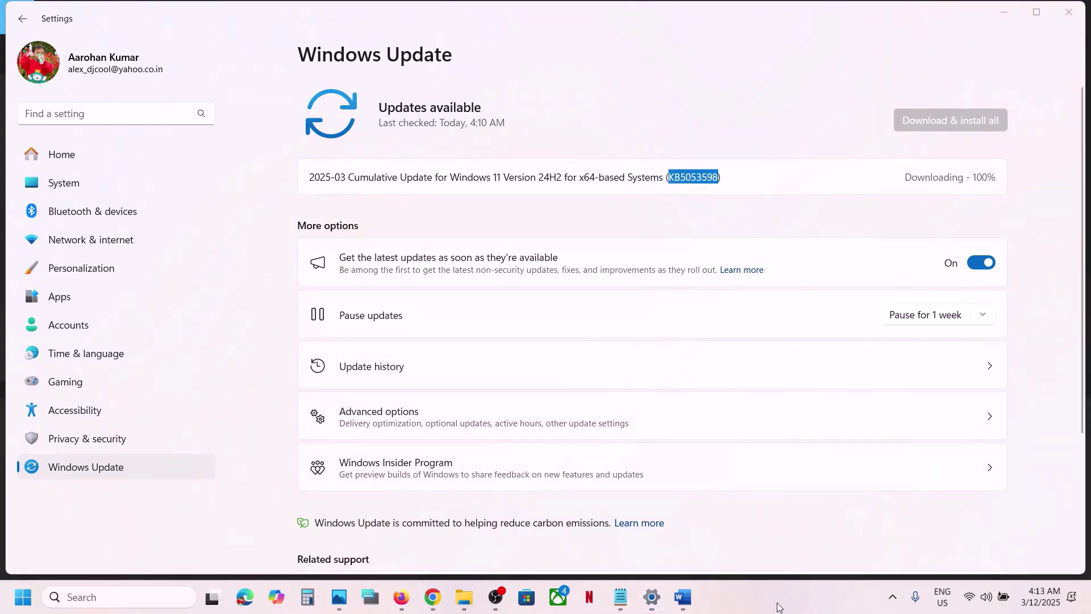